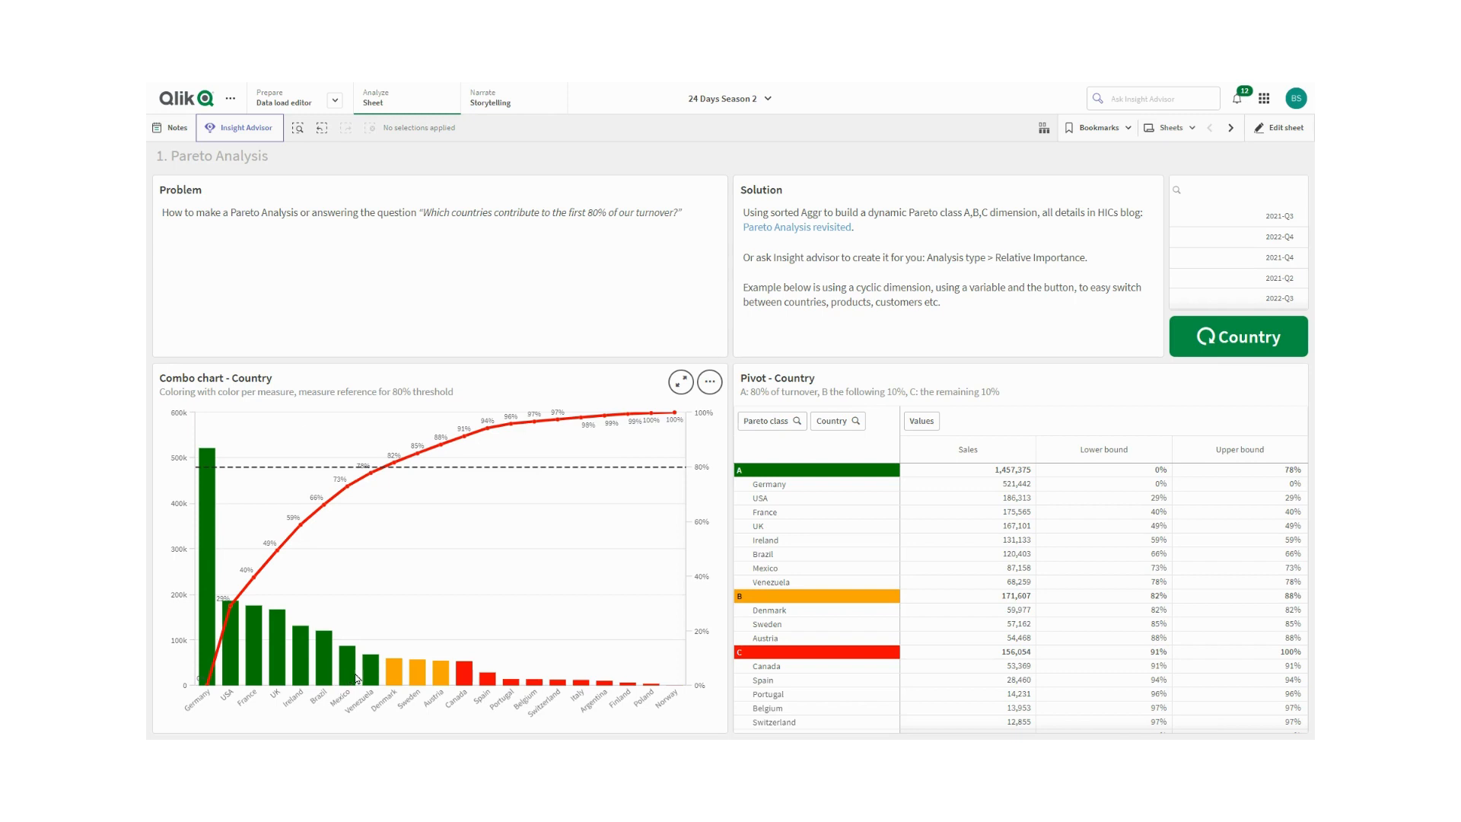
# - Switch the Pareto charts' dimension from Country to CategoryName with the cycle button
pyautogui.moveTo(421, 679)
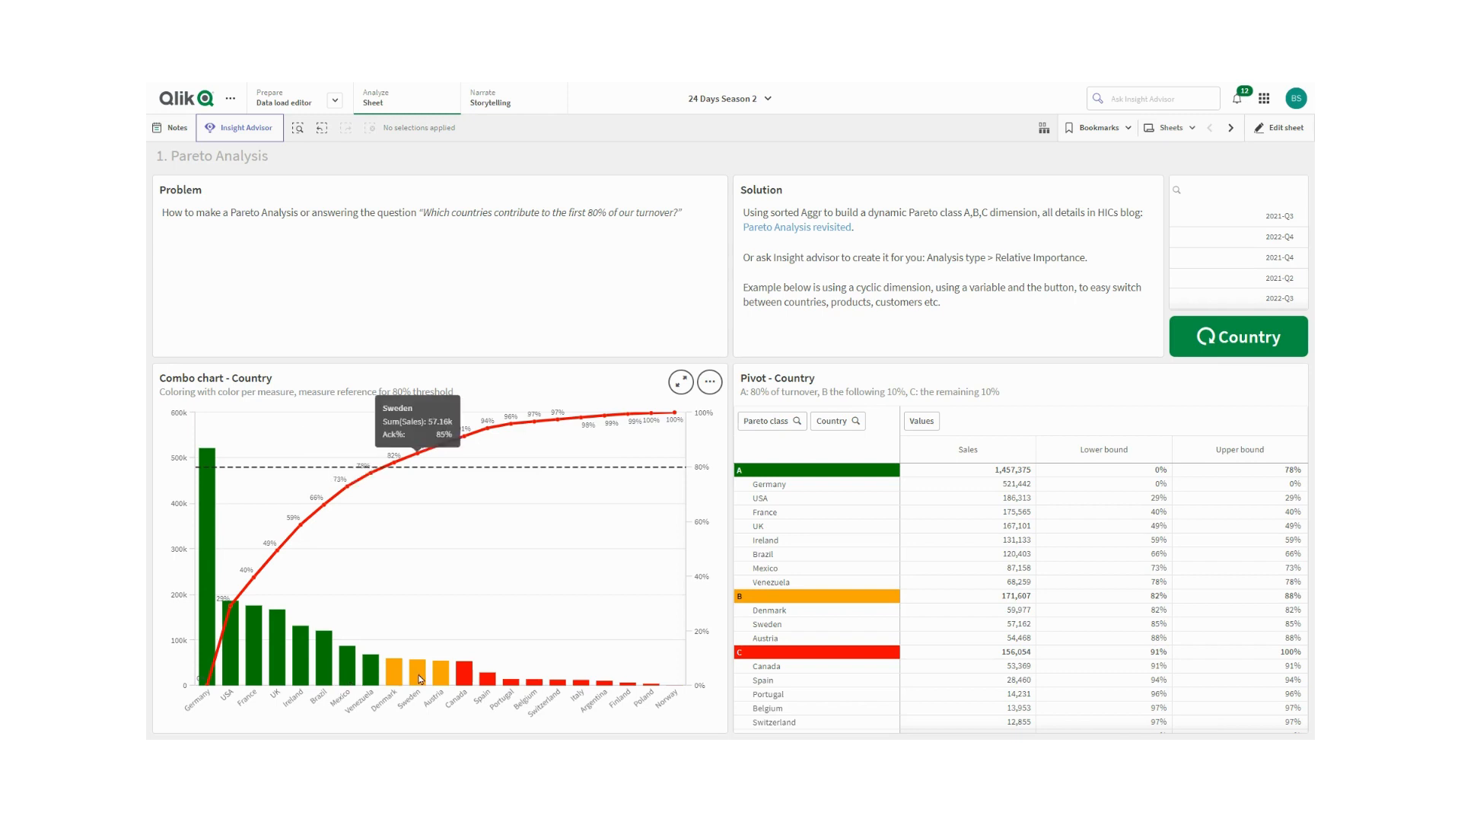
pyautogui.moveTo(470, 679)
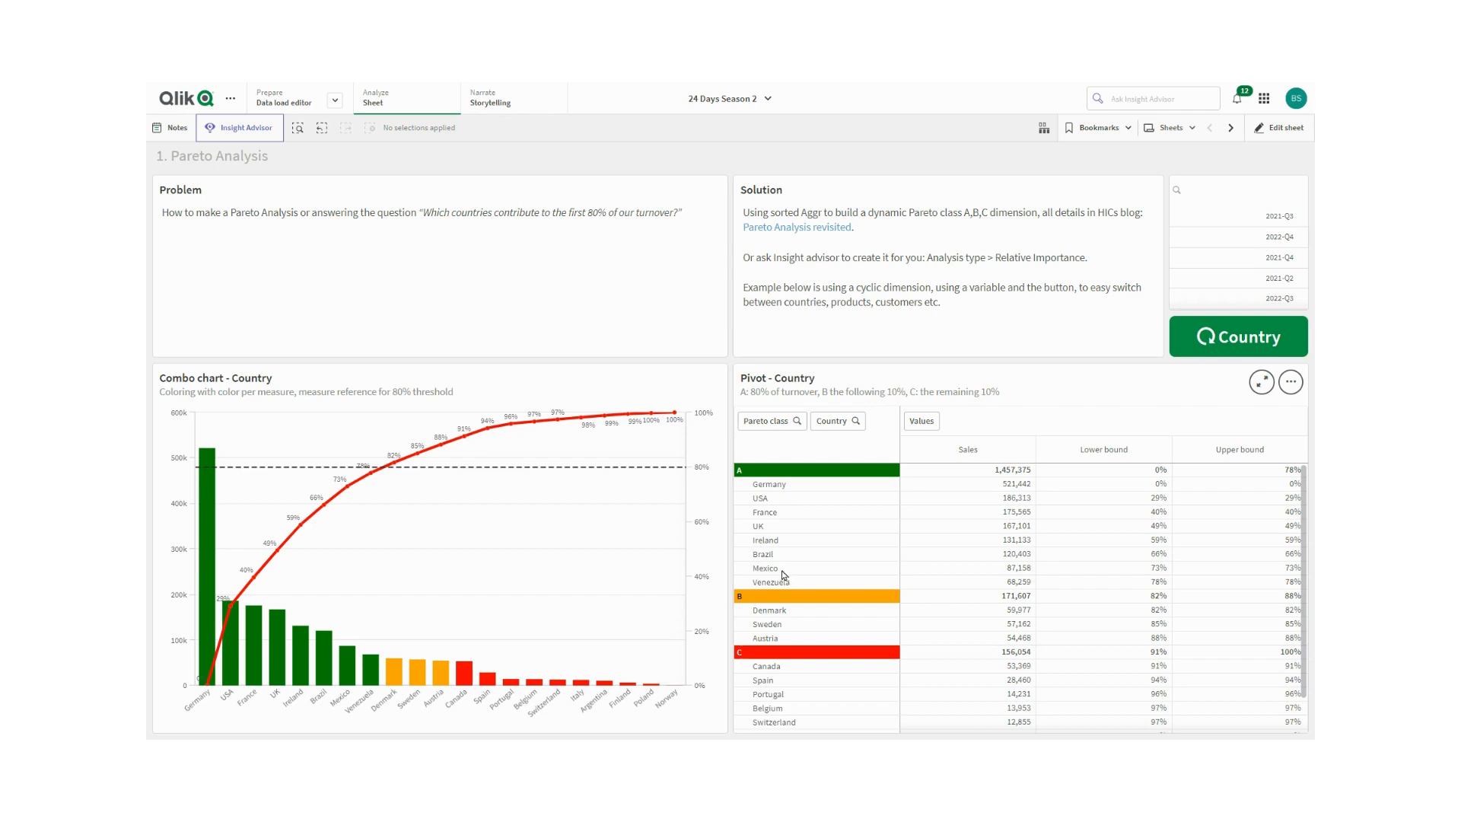
pyautogui.click(1227, 342)
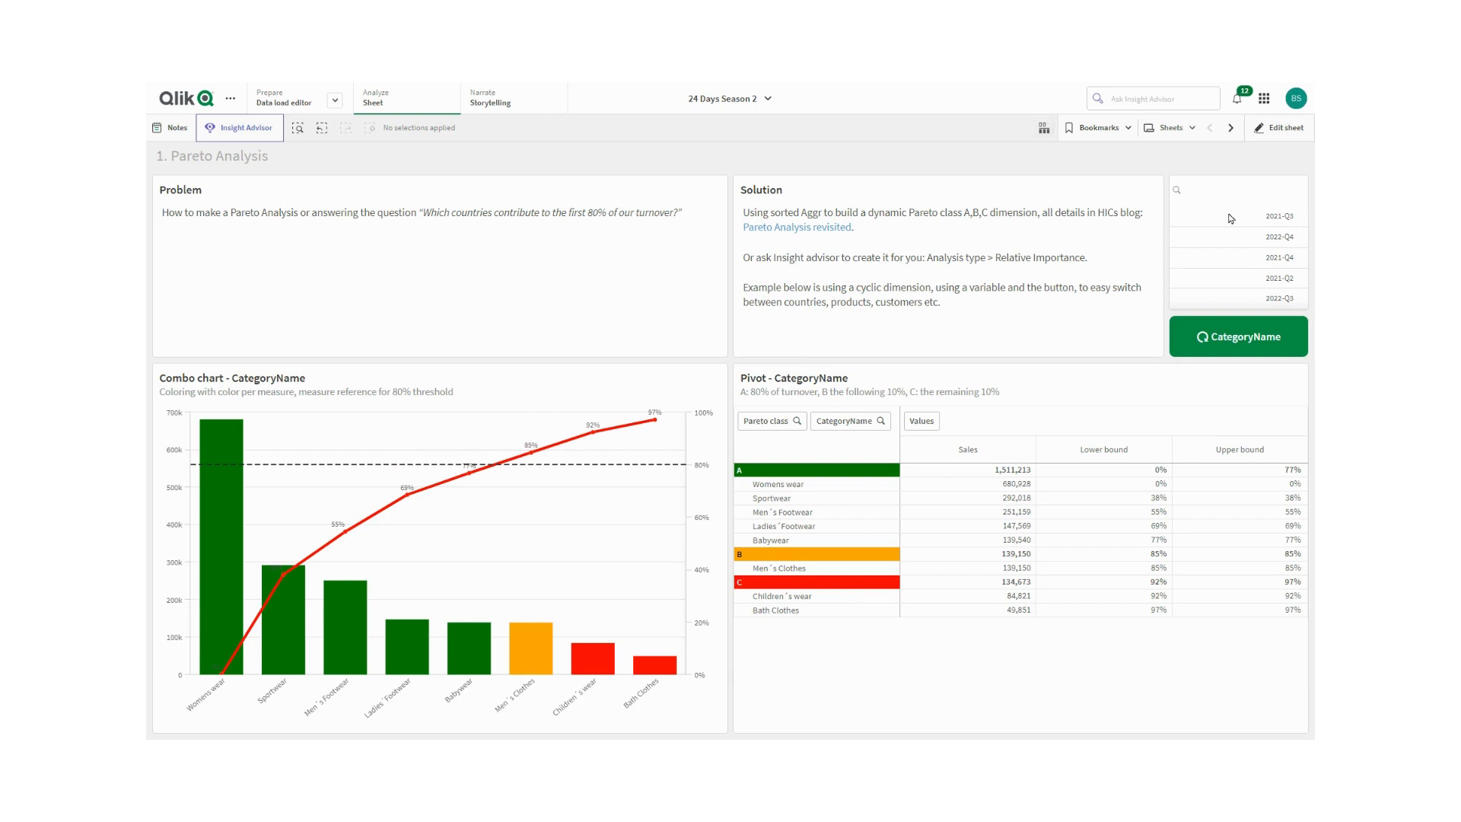
# - Select Internat. in the Market field from the selections view, then return to the sheet
pyautogui.click(1045, 129)
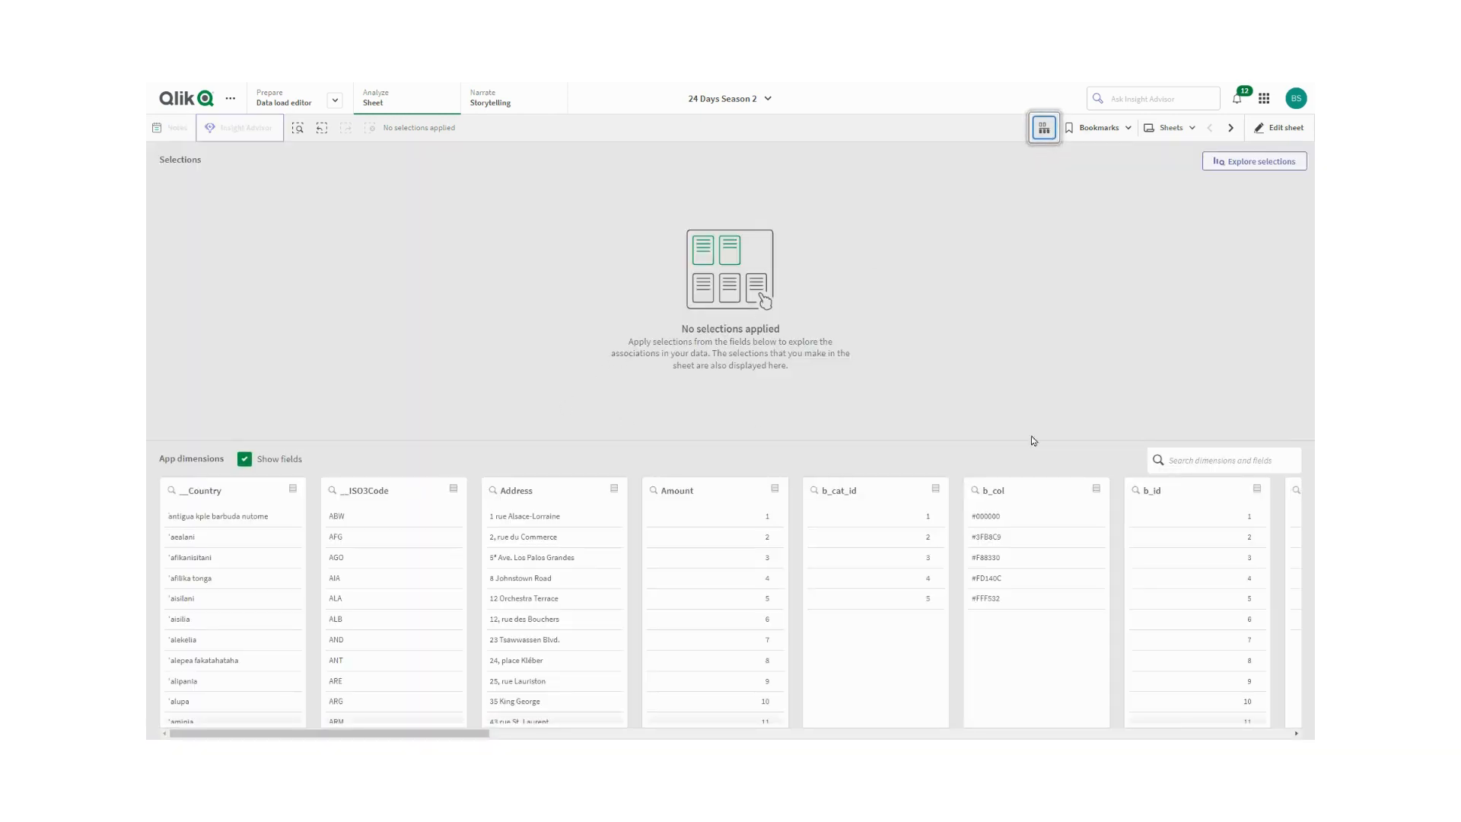
pyautogui.click(1188, 464)
pyautogui.write('m')
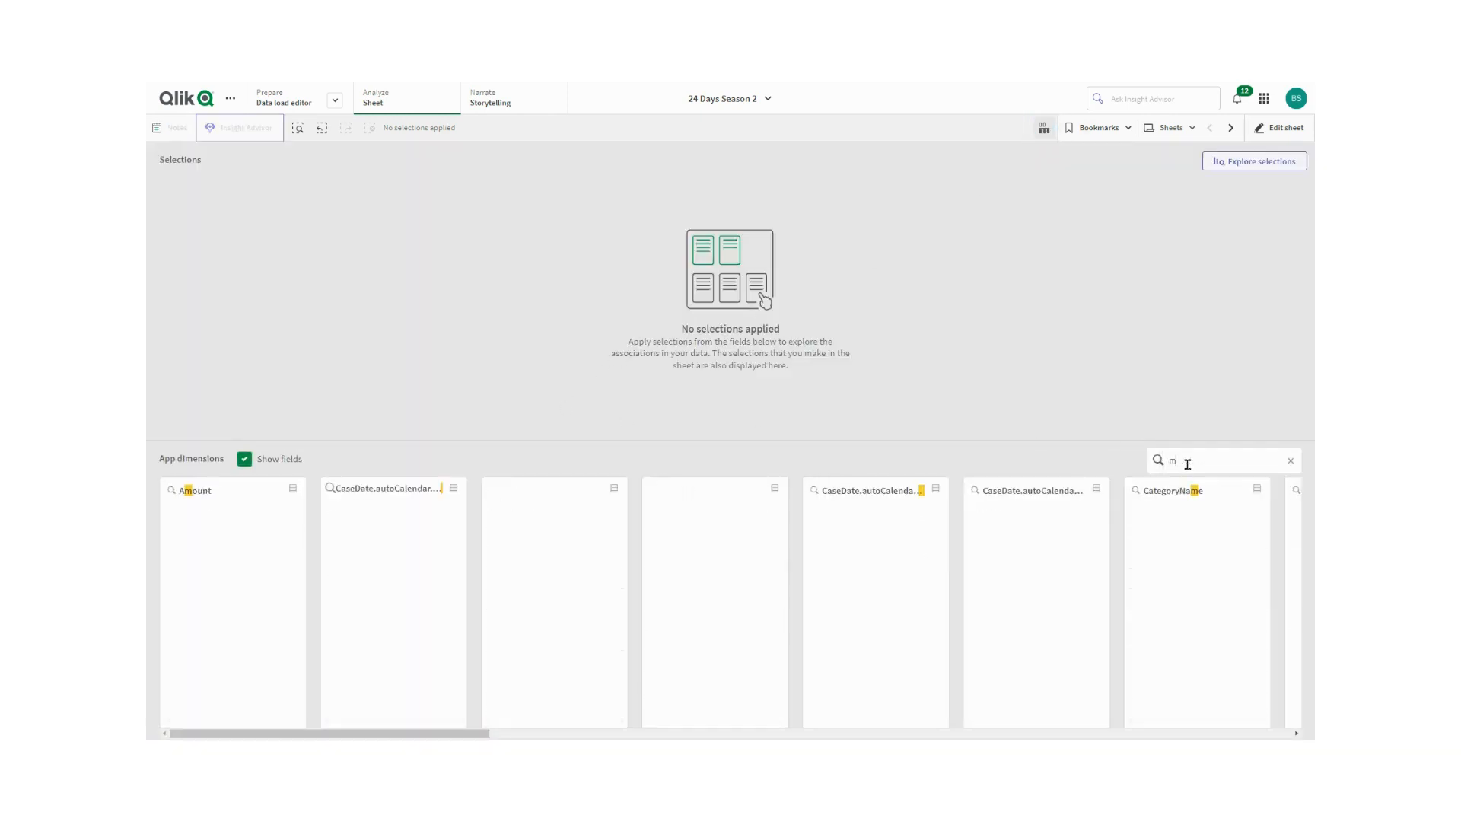
pyautogui.write('arket')
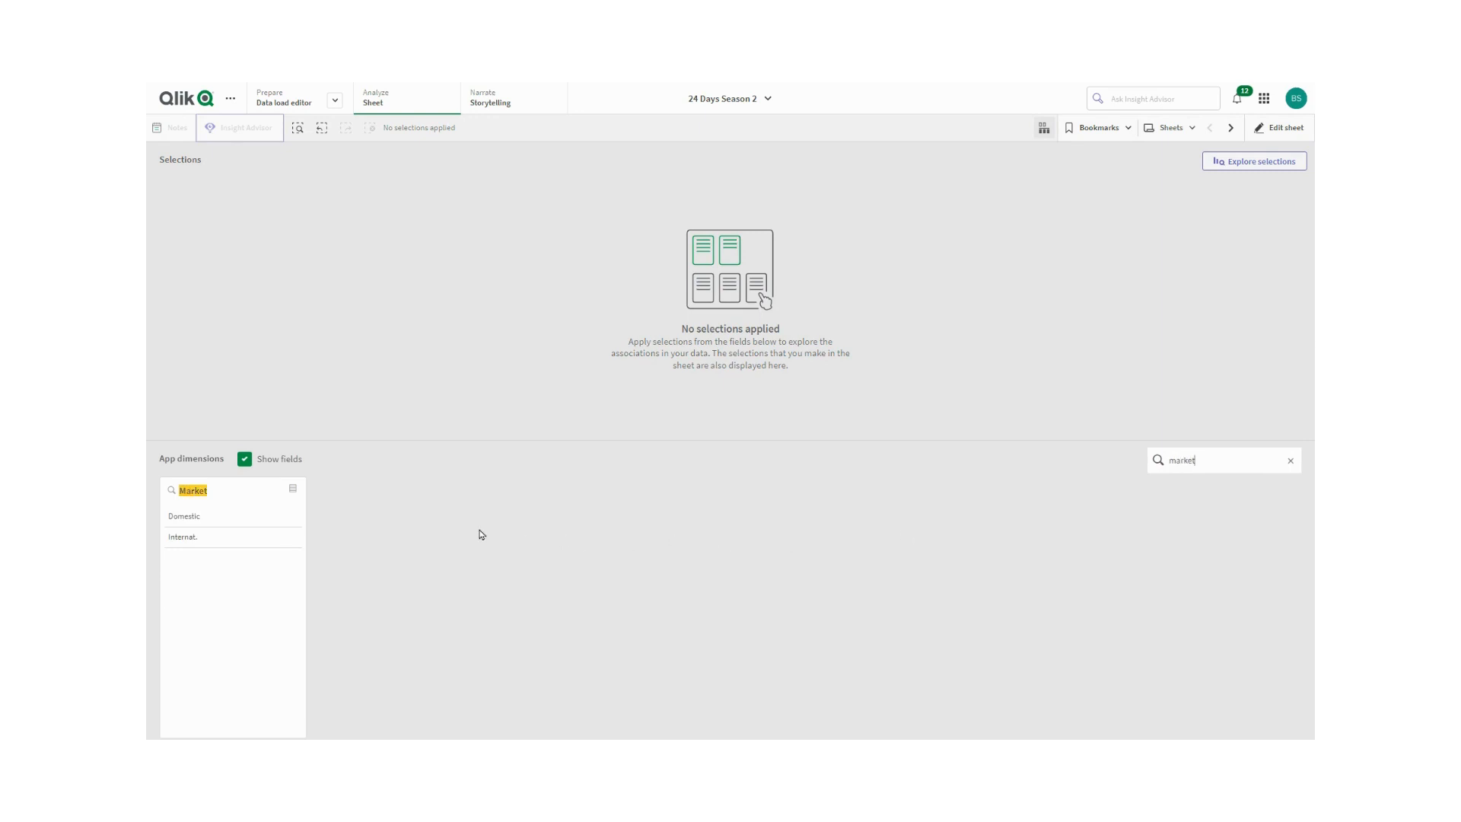
pyautogui.click(194, 539)
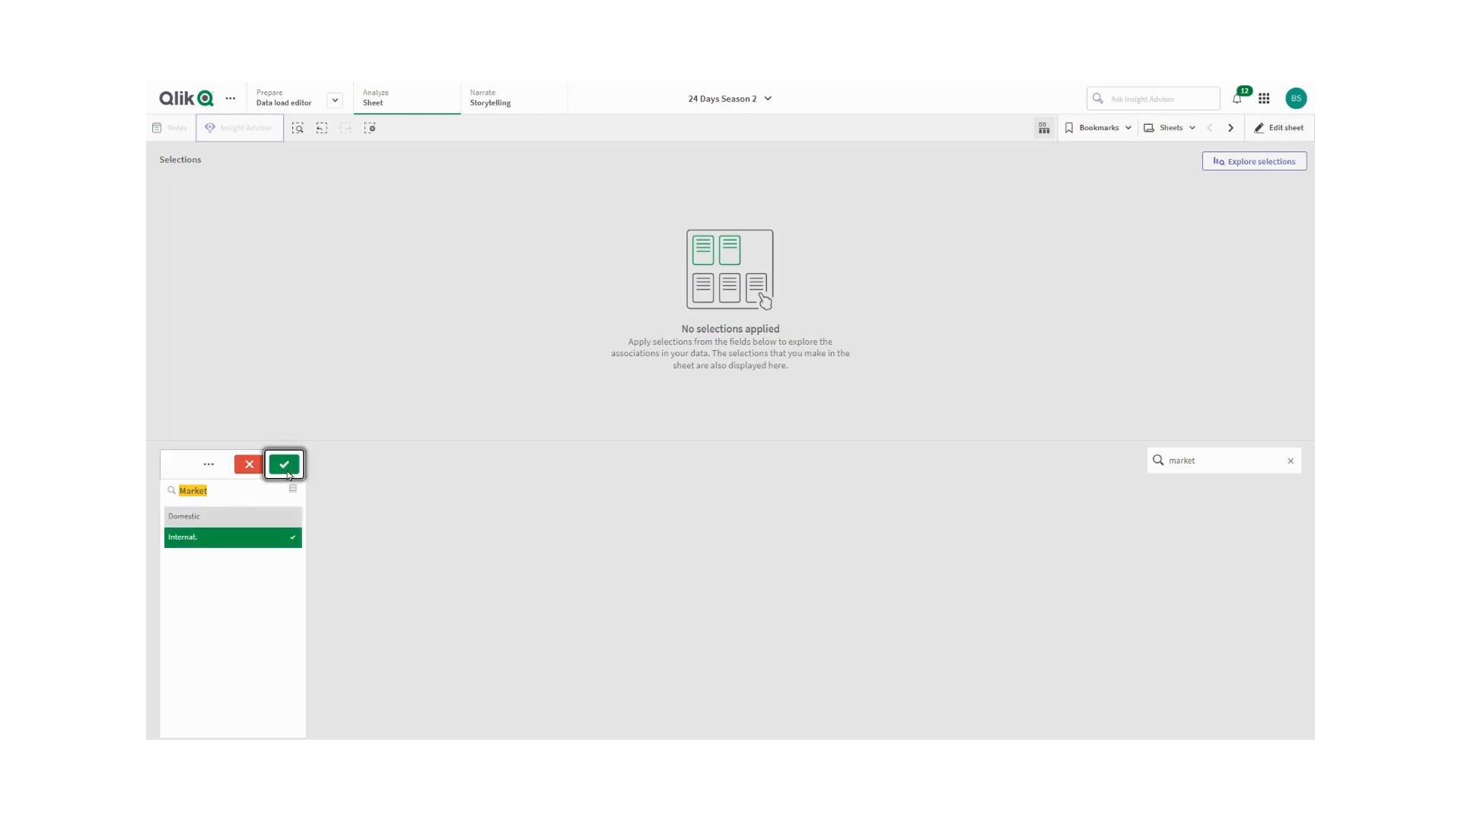
pyautogui.click(287, 464)
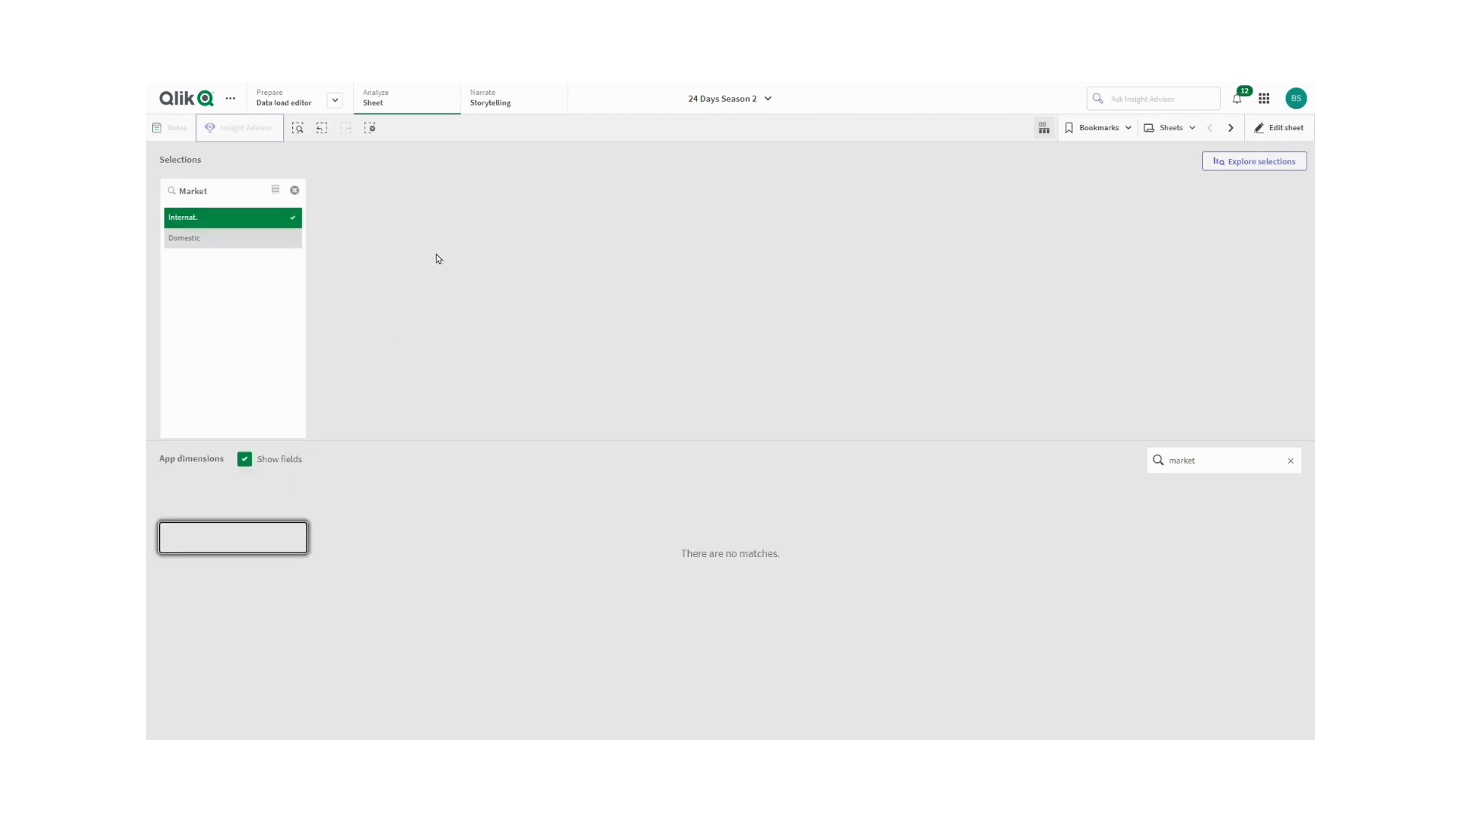
pyautogui.click(1044, 129)
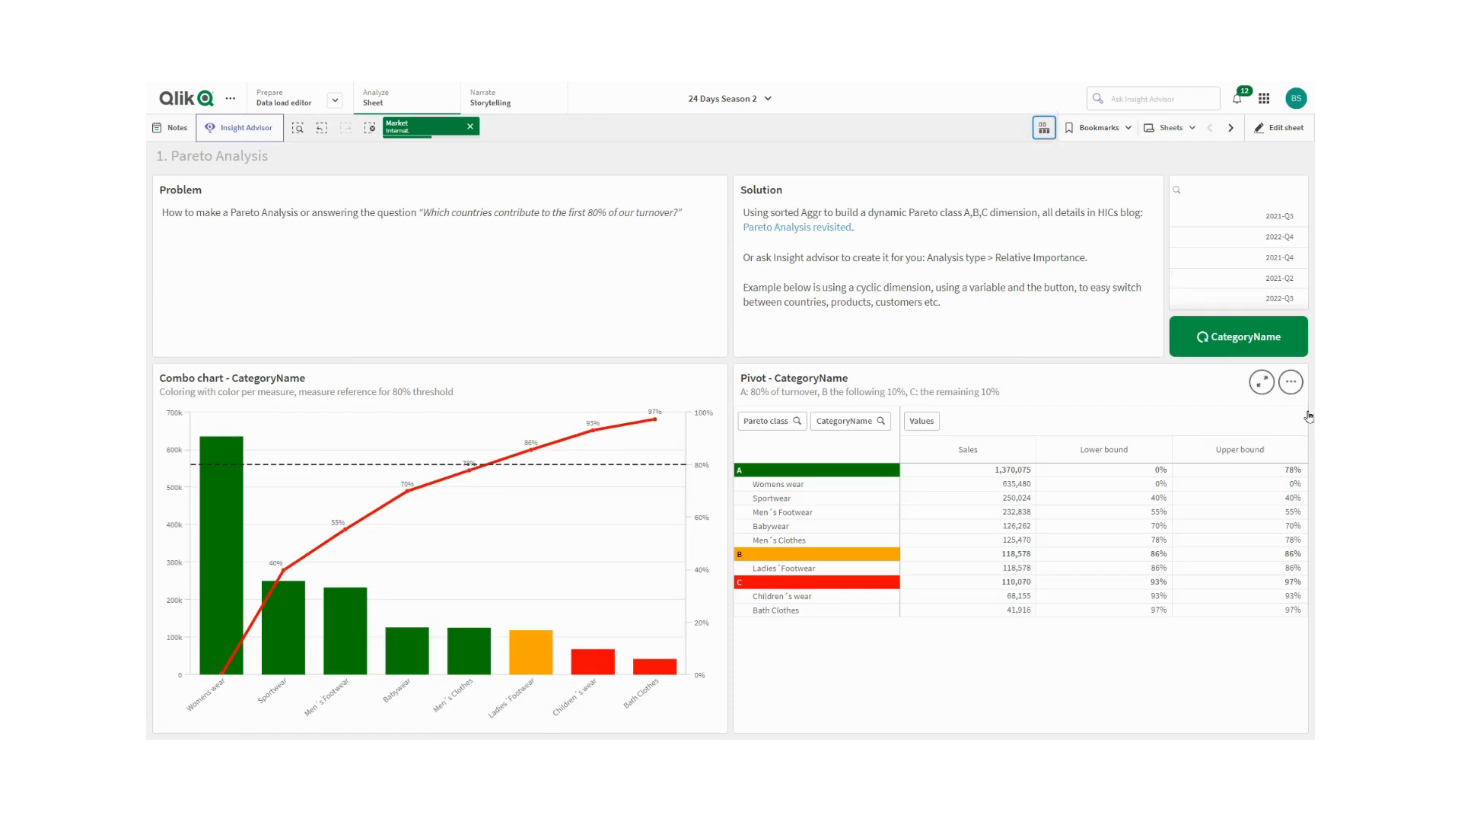
# - Cycle the dimension button three more times through ProductName and the remaining dimensions
pyautogui.click(1240, 339)
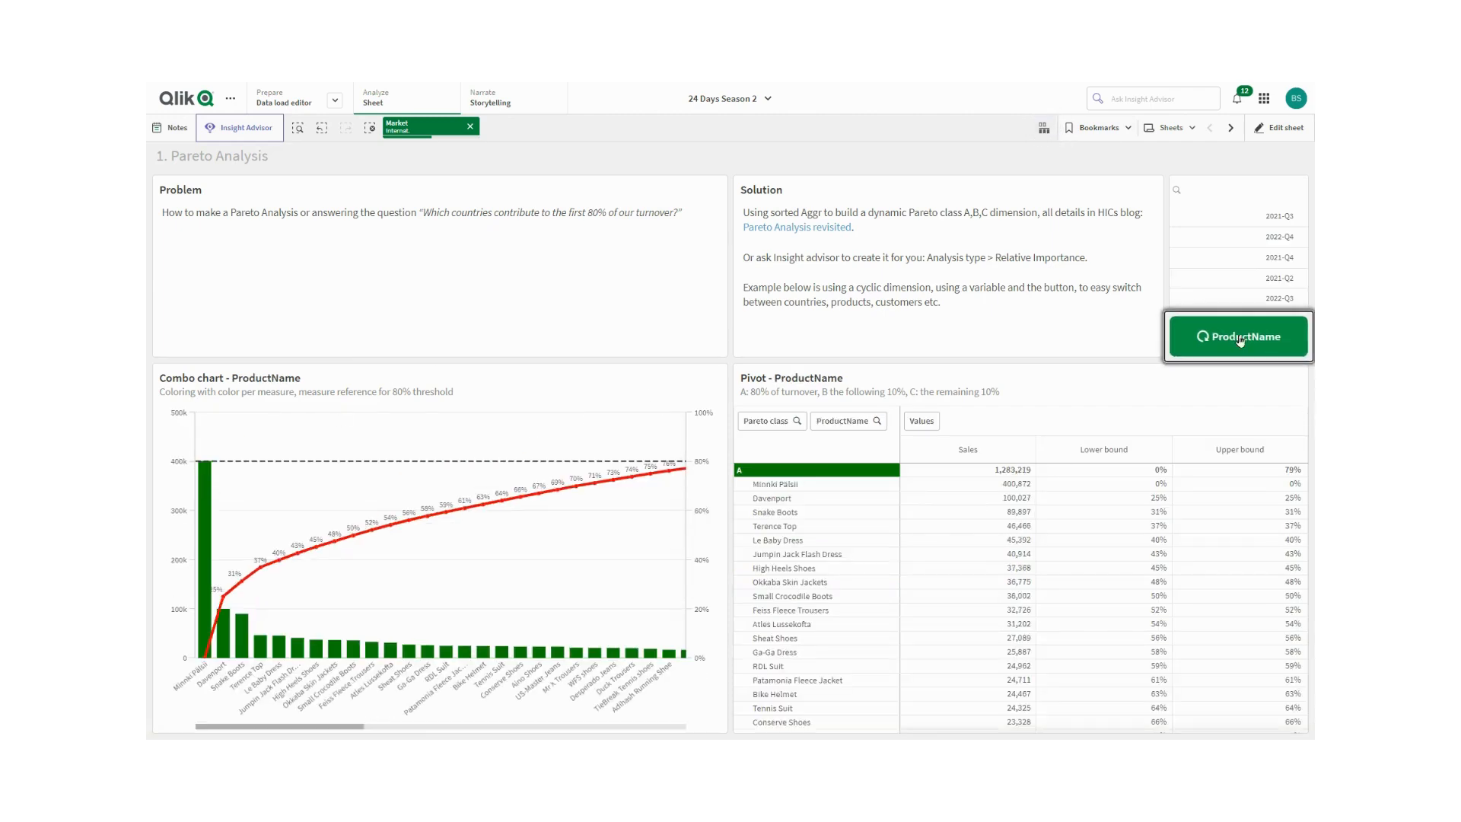
pyautogui.click(1240, 339)
pyautogui.click(1240, 340)
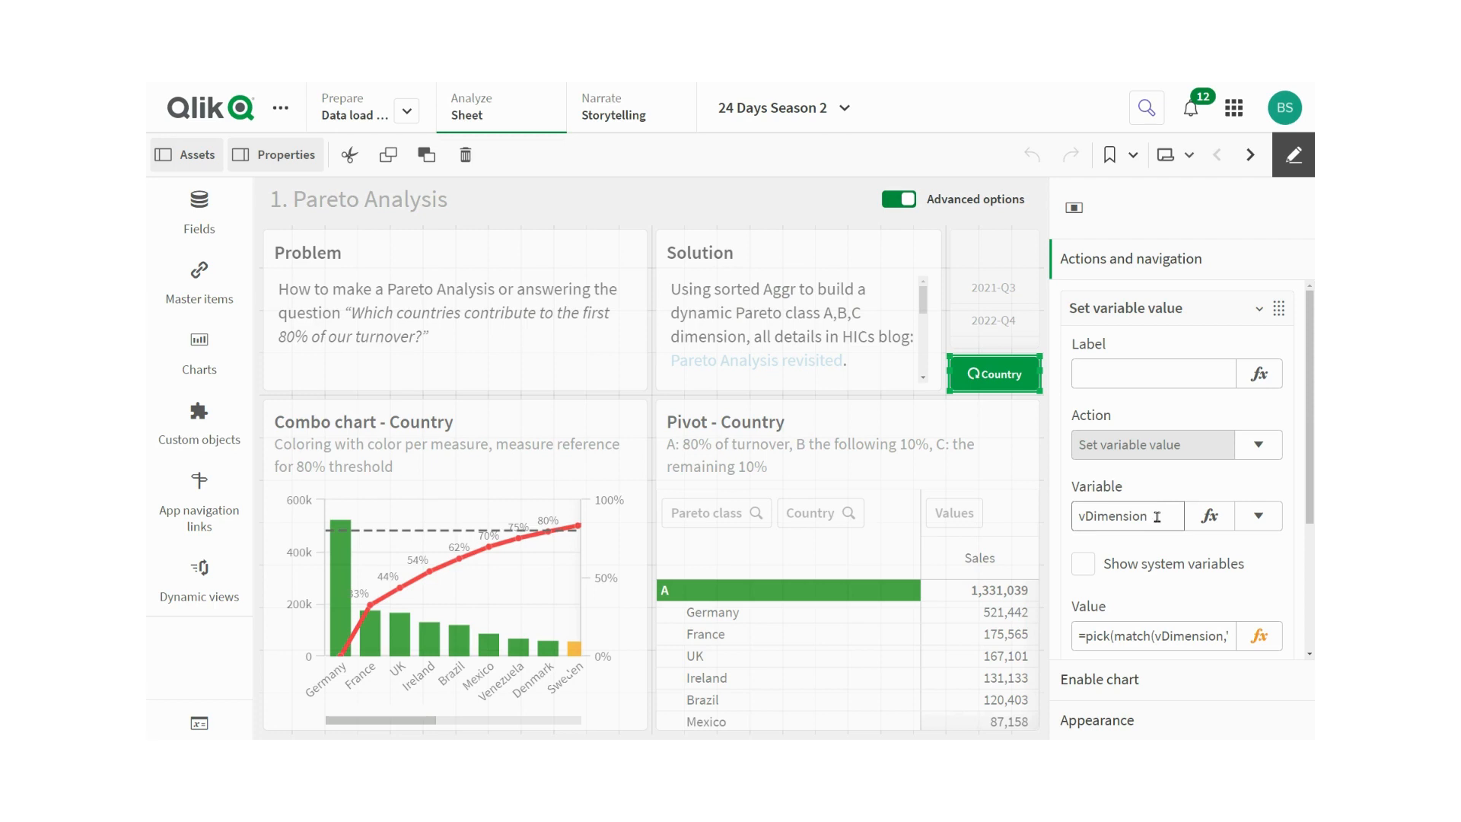
# - Open the button's Set variable value expression and read through the pick(match(vDimension…)) formula without changing it
pyautogui.click(1258, 638)
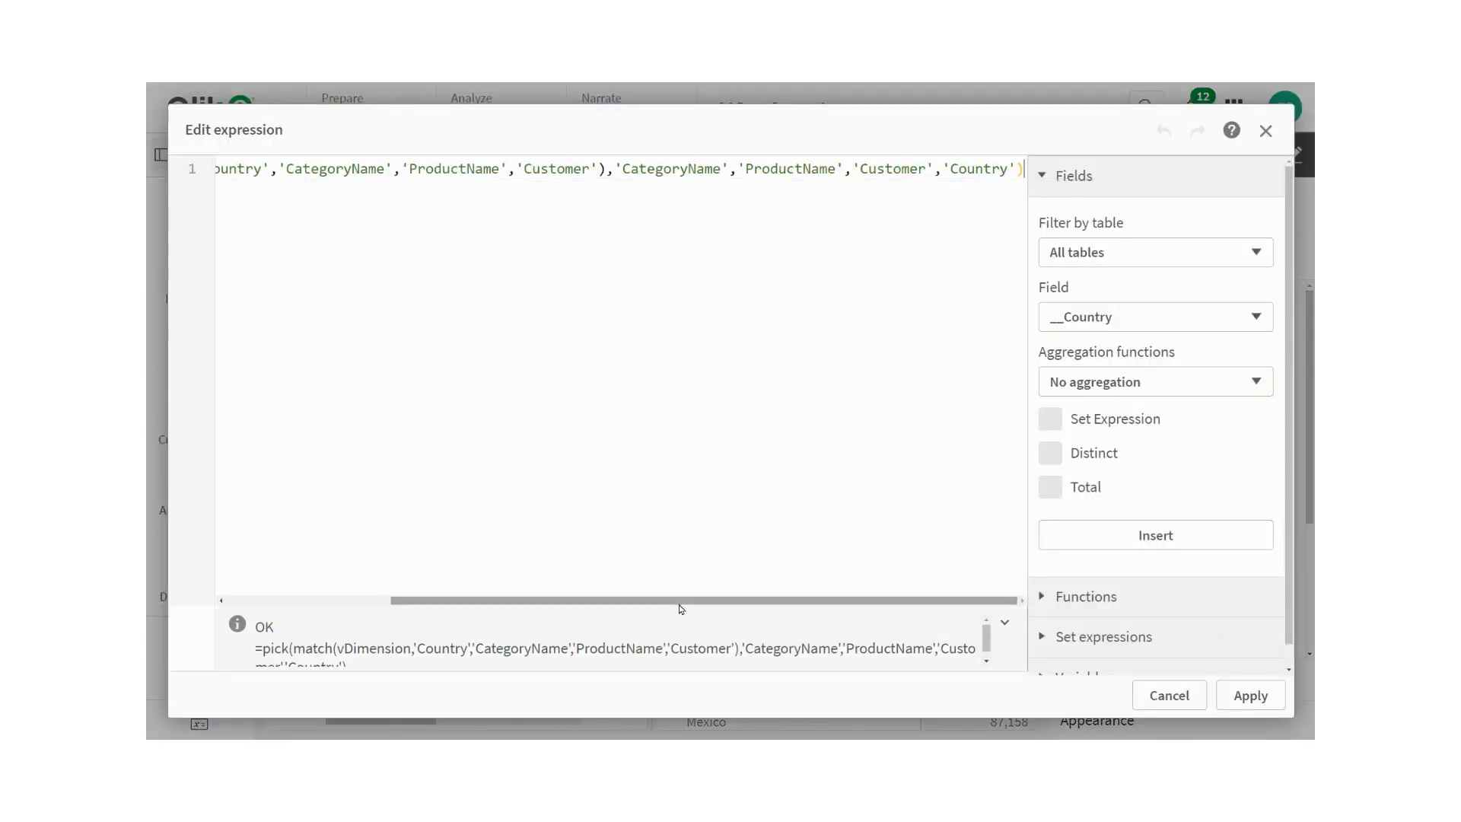
pyautogui.moveTo(678, 602); pyautogui.dragTo(456, 600)
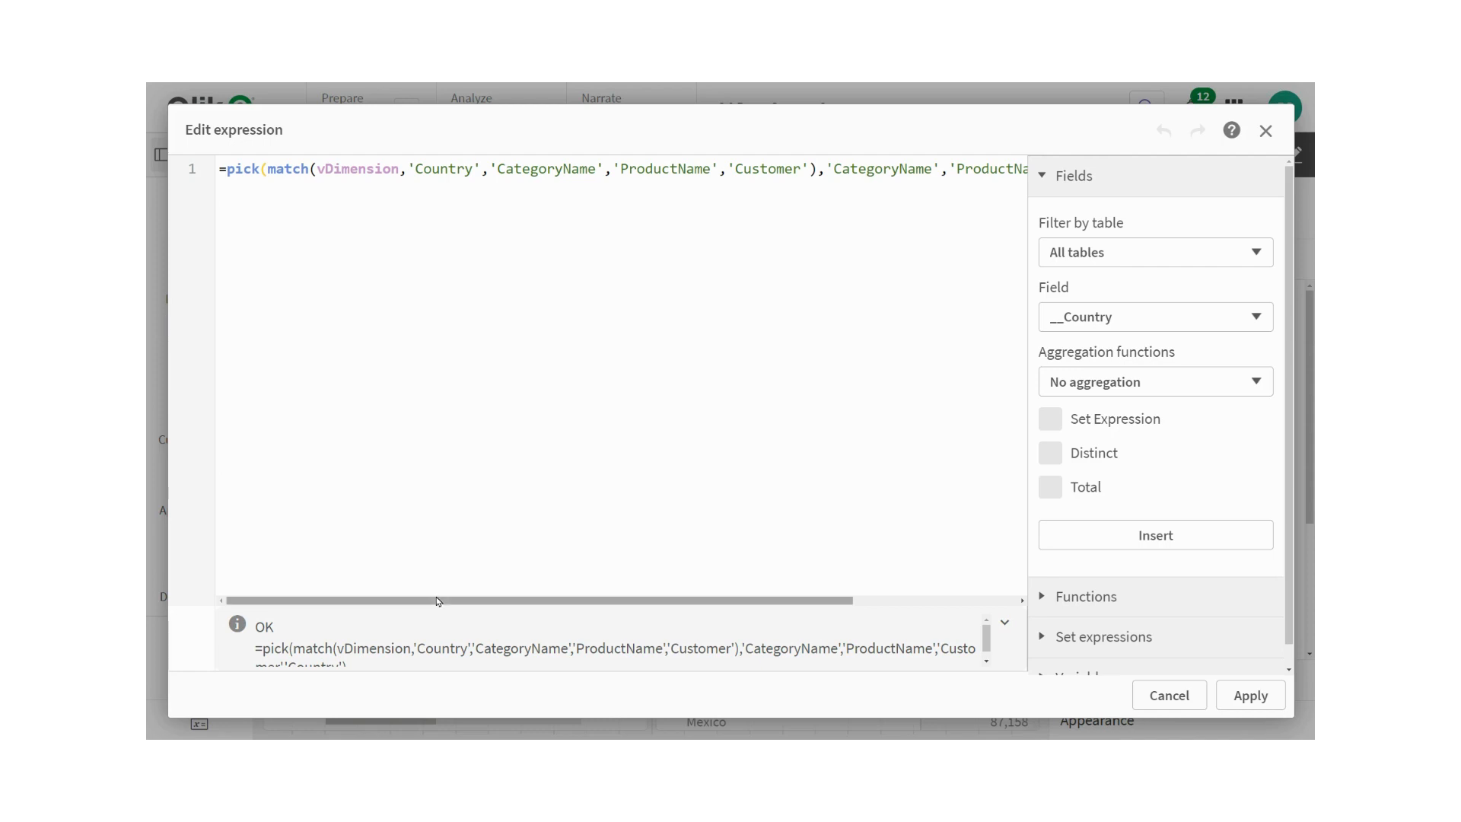
pyautogui.moveTo(437, 601); pyautogui.dragTo(674, 614)
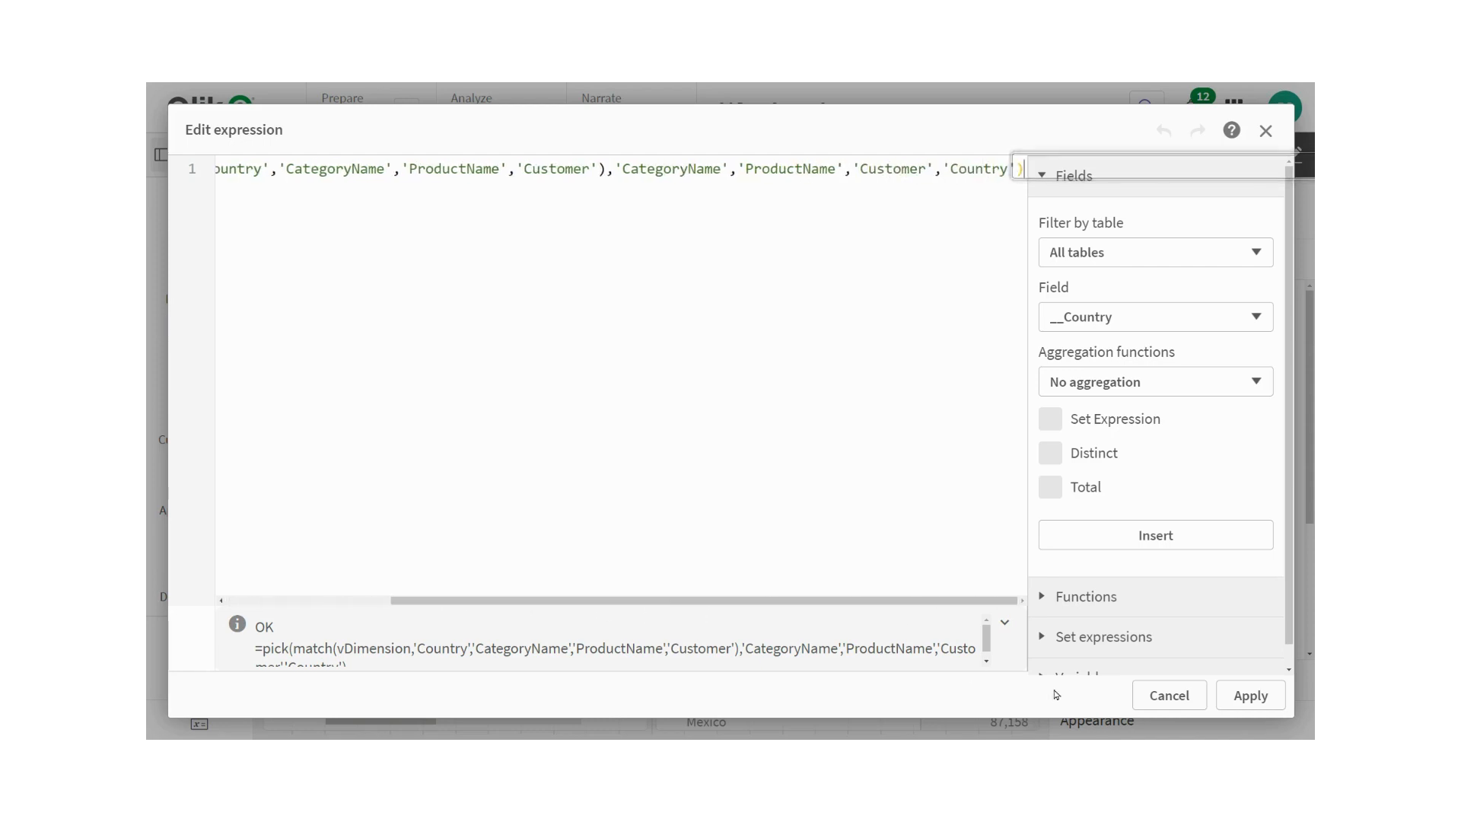
pyautogui.click(1168, 695)
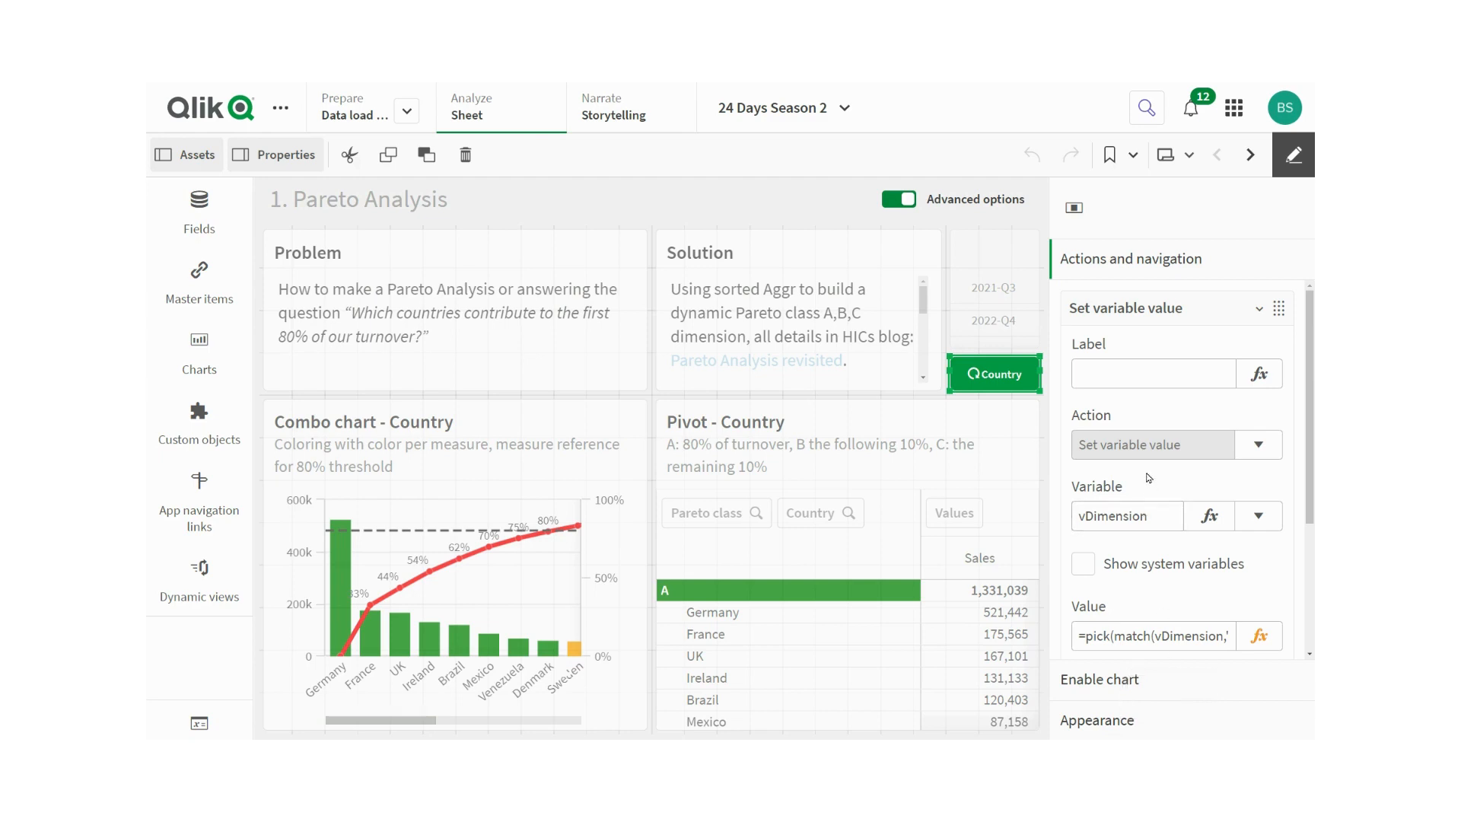
# - Collapse the Set variable value action in the button's properties
pyautogui.scroll(-3, 1149, 477)
pyautogui.scroll(-1, 1149, 478)
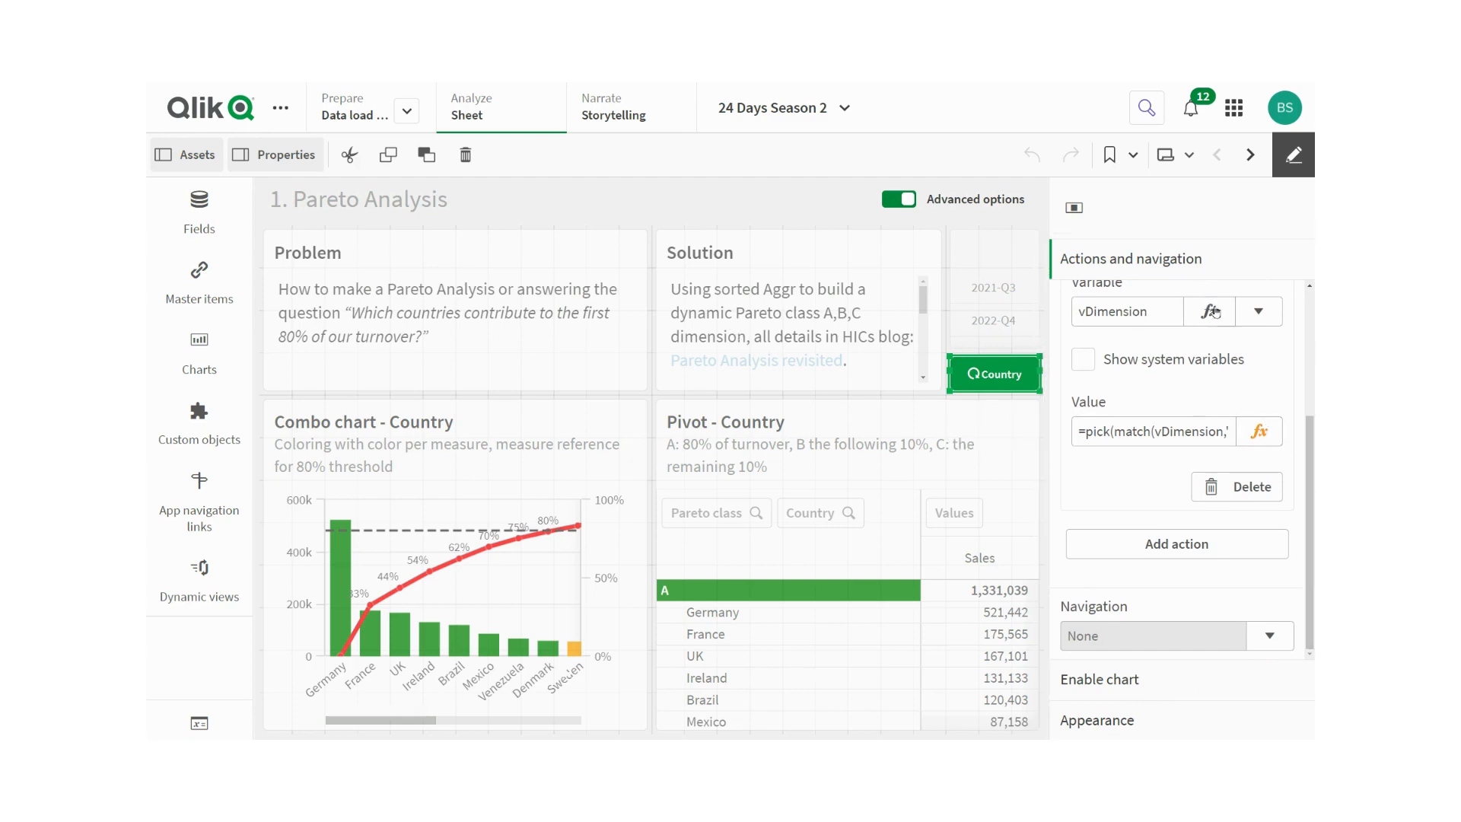
pyautogui.scroll(3, 1257, 305)
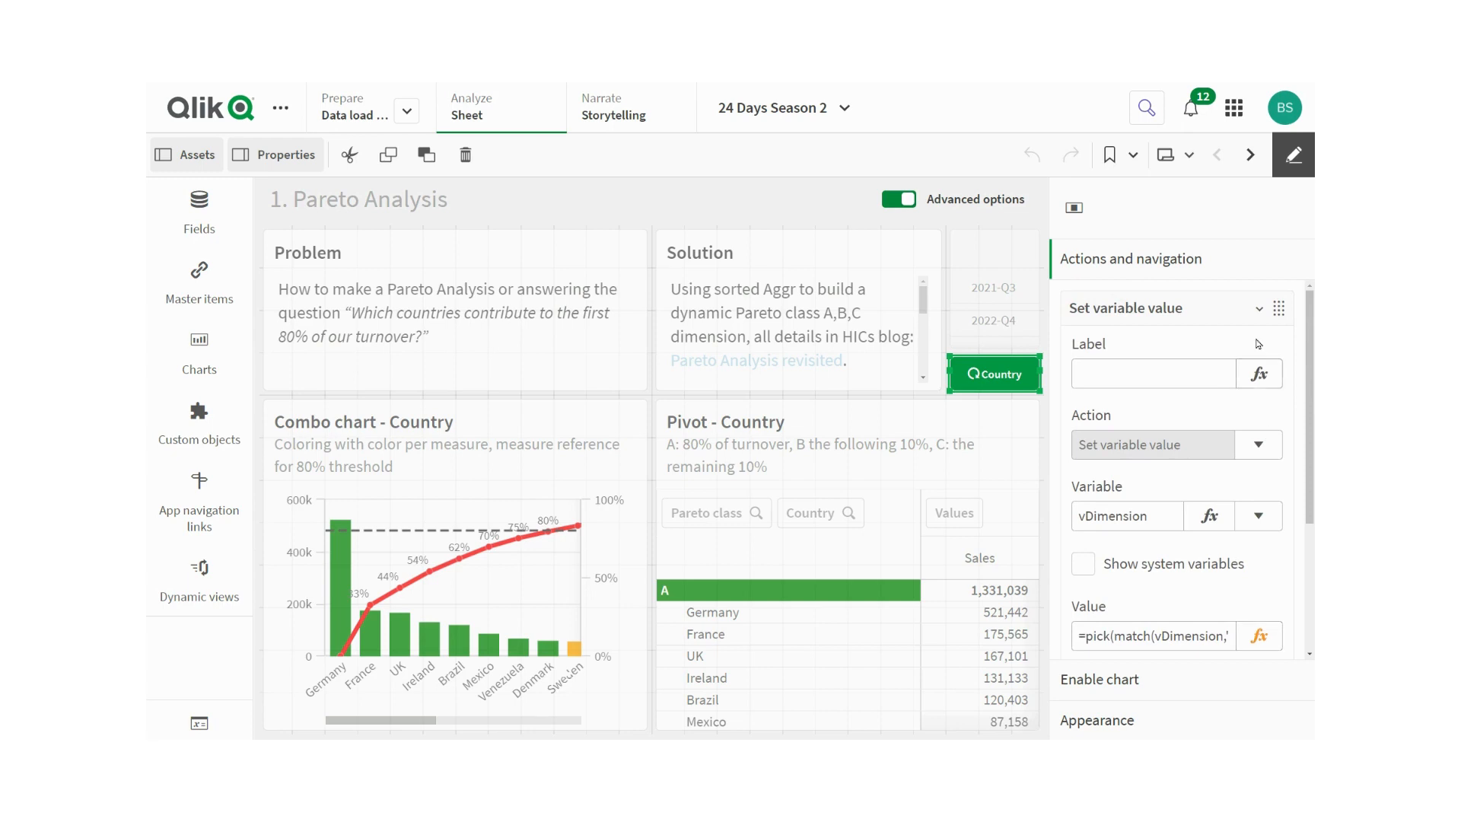
pyautogui.click(1258, 308)
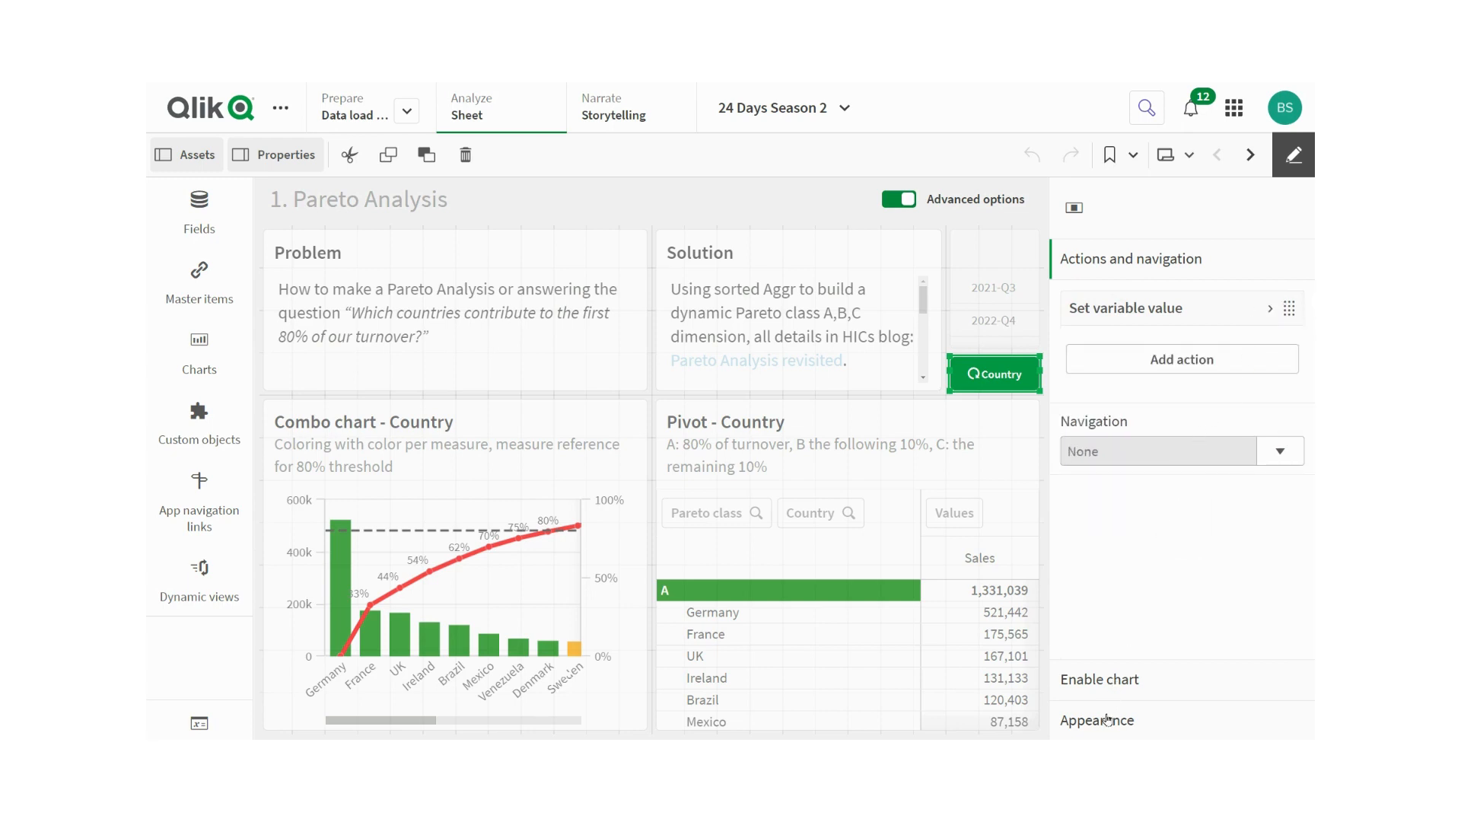
# - Review the button's Appearance settings for font styling, alignment, background, border and icon
pyautogui.click(1107, 722)
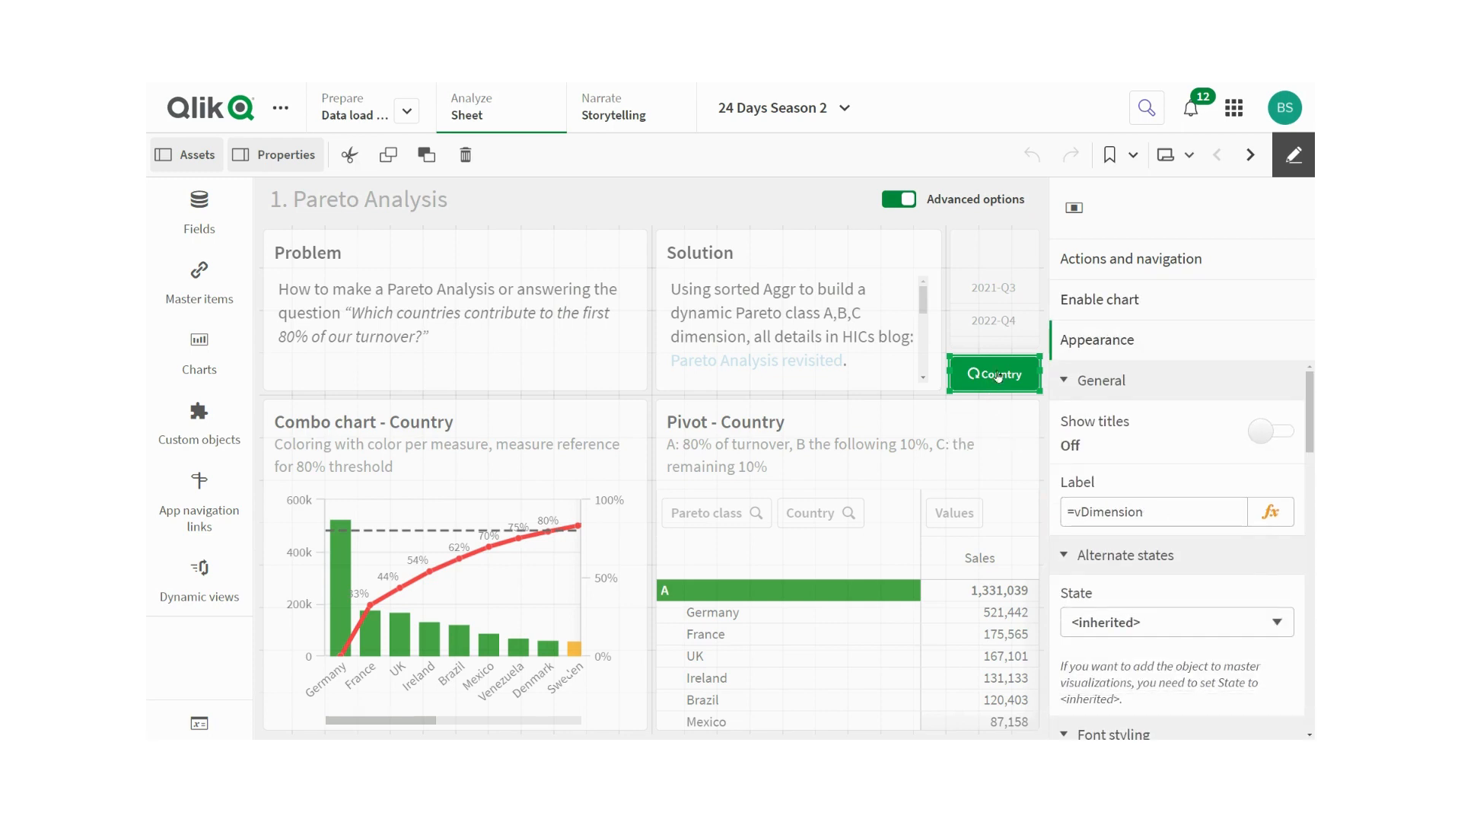
pyautogui.scroll(-5, 1165, 458)
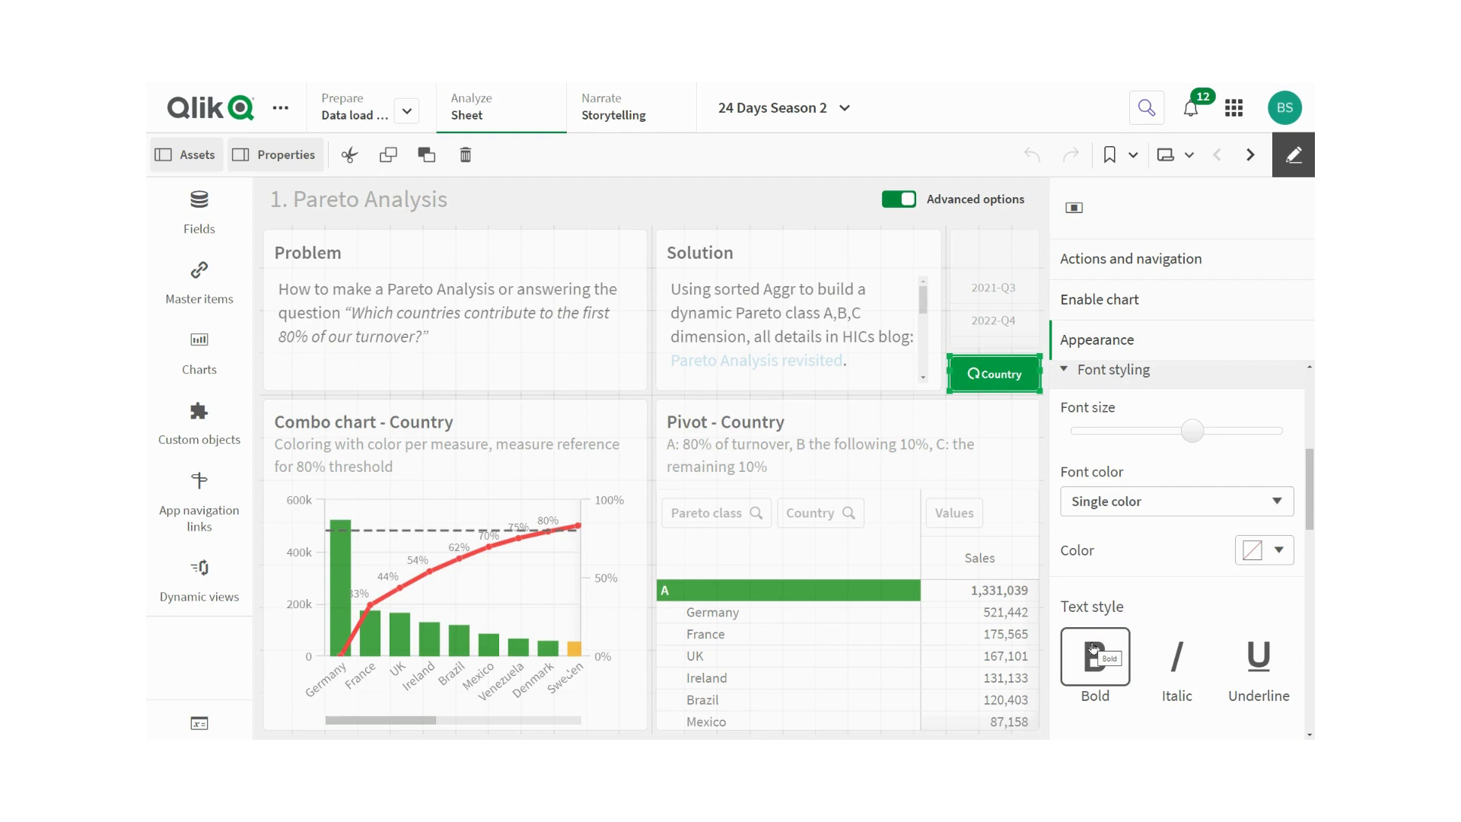
pyautogui.click(1093, 648)
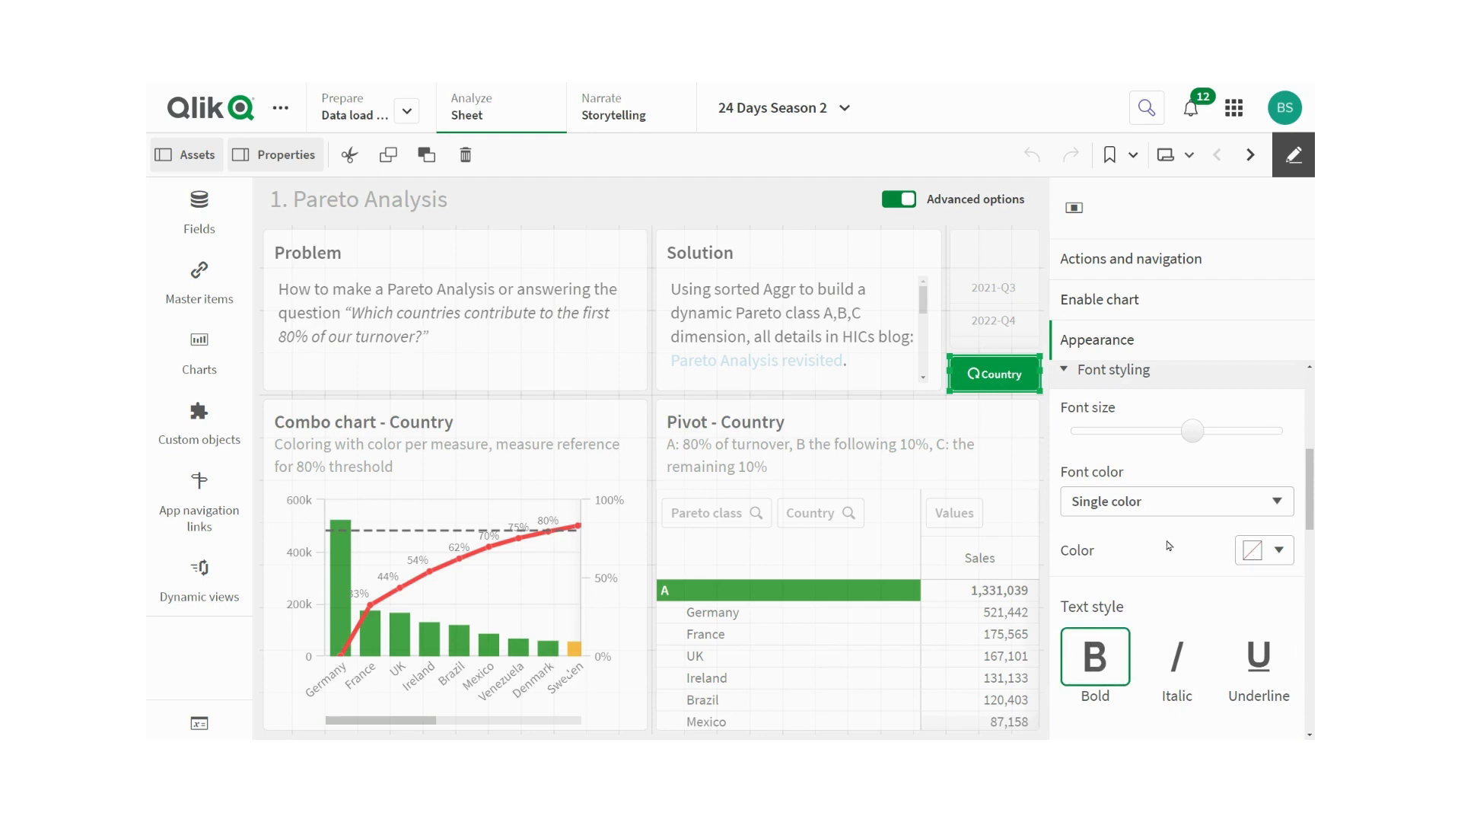
pyautogui.scroll(-3, 1169, 545)
pyautogui.scroll(-2, 1169, 545)
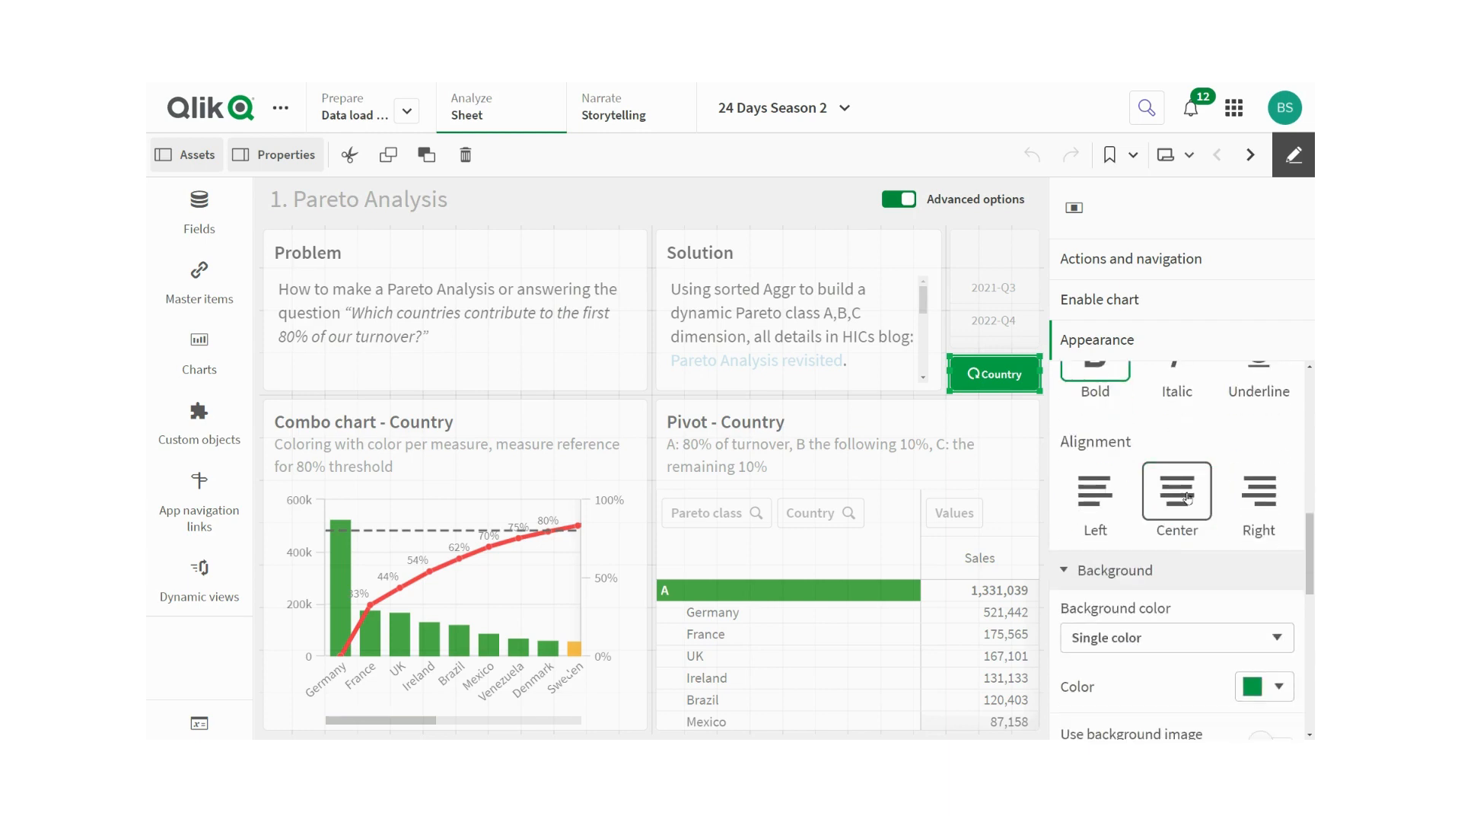
pyautogui.scroll(-3, 1186, 496)
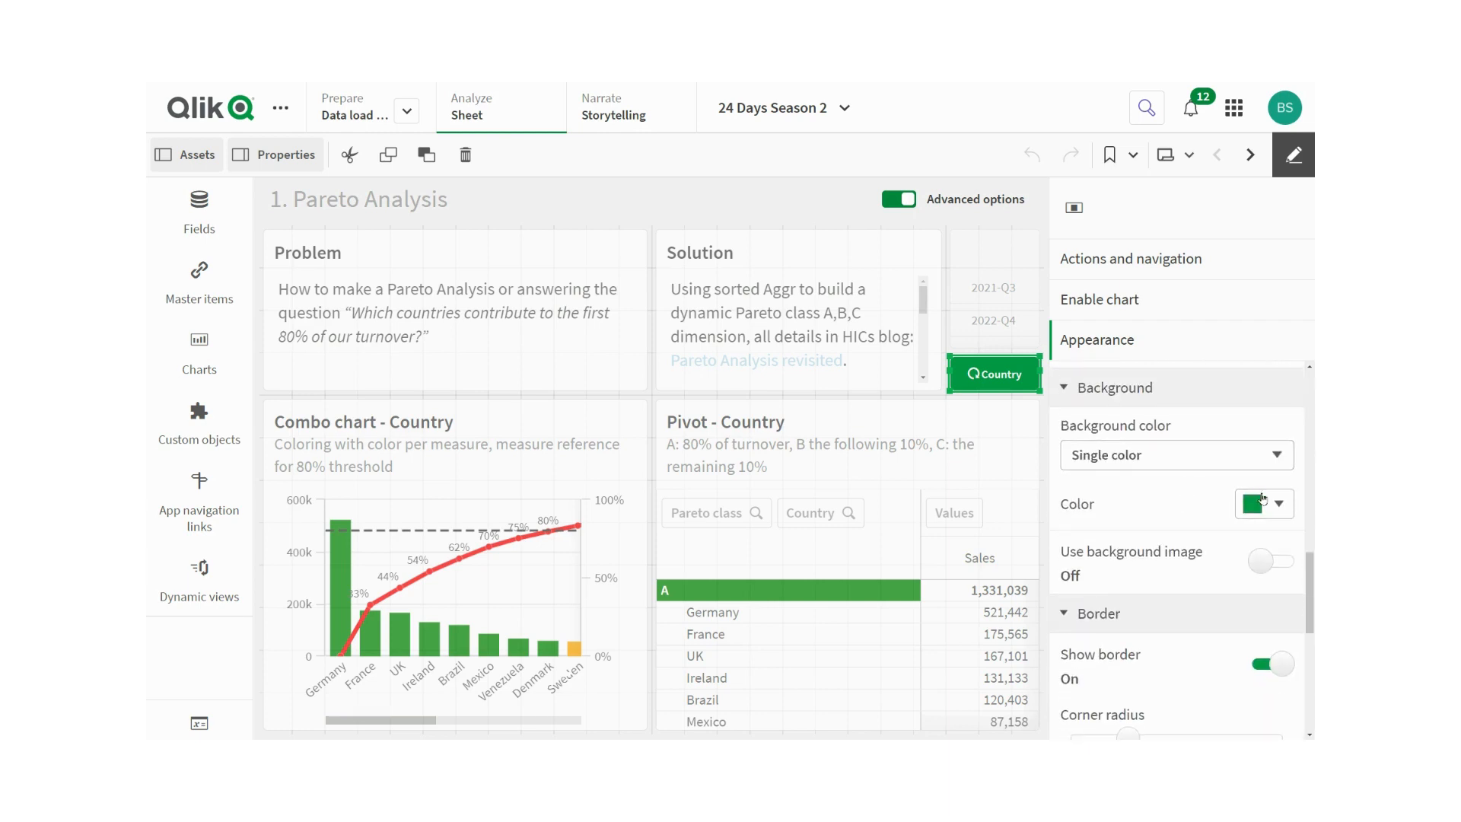
pyautogui.scroll(-2, 1175, 504)
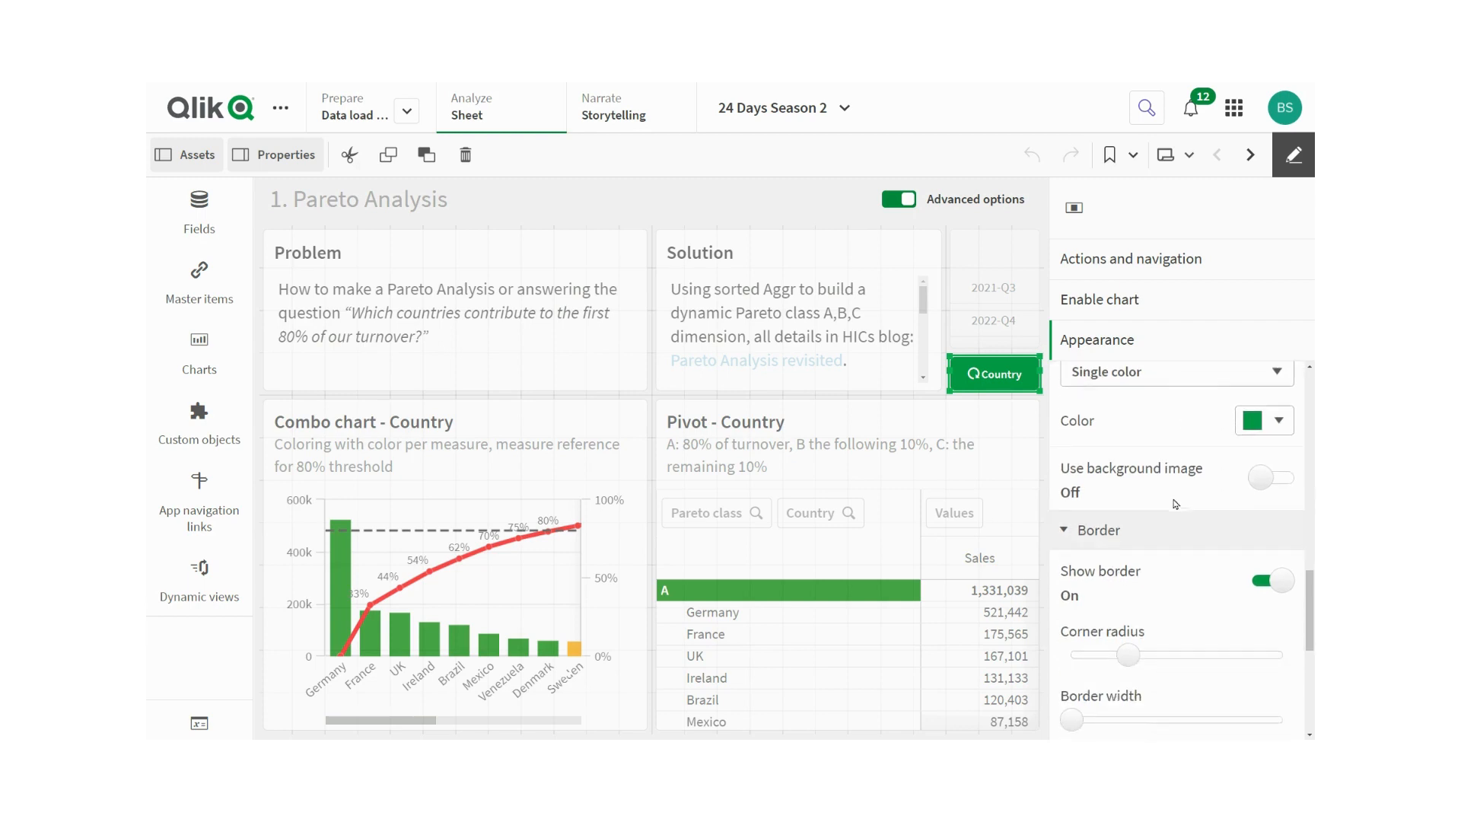
pyautogui.scroll(-3, 1201, 516)
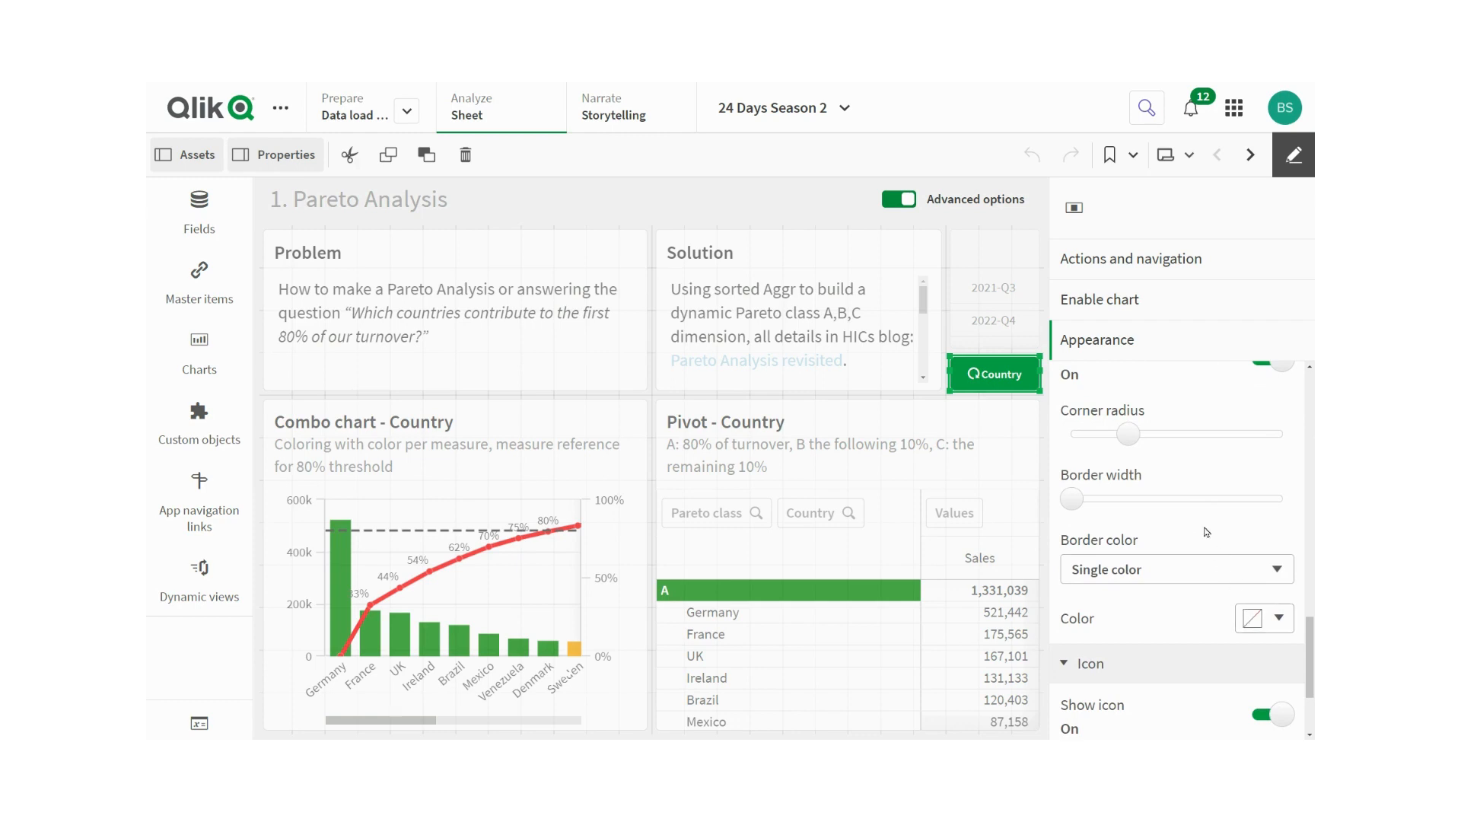
pyautogui.scroll(-2, 1179, 481)
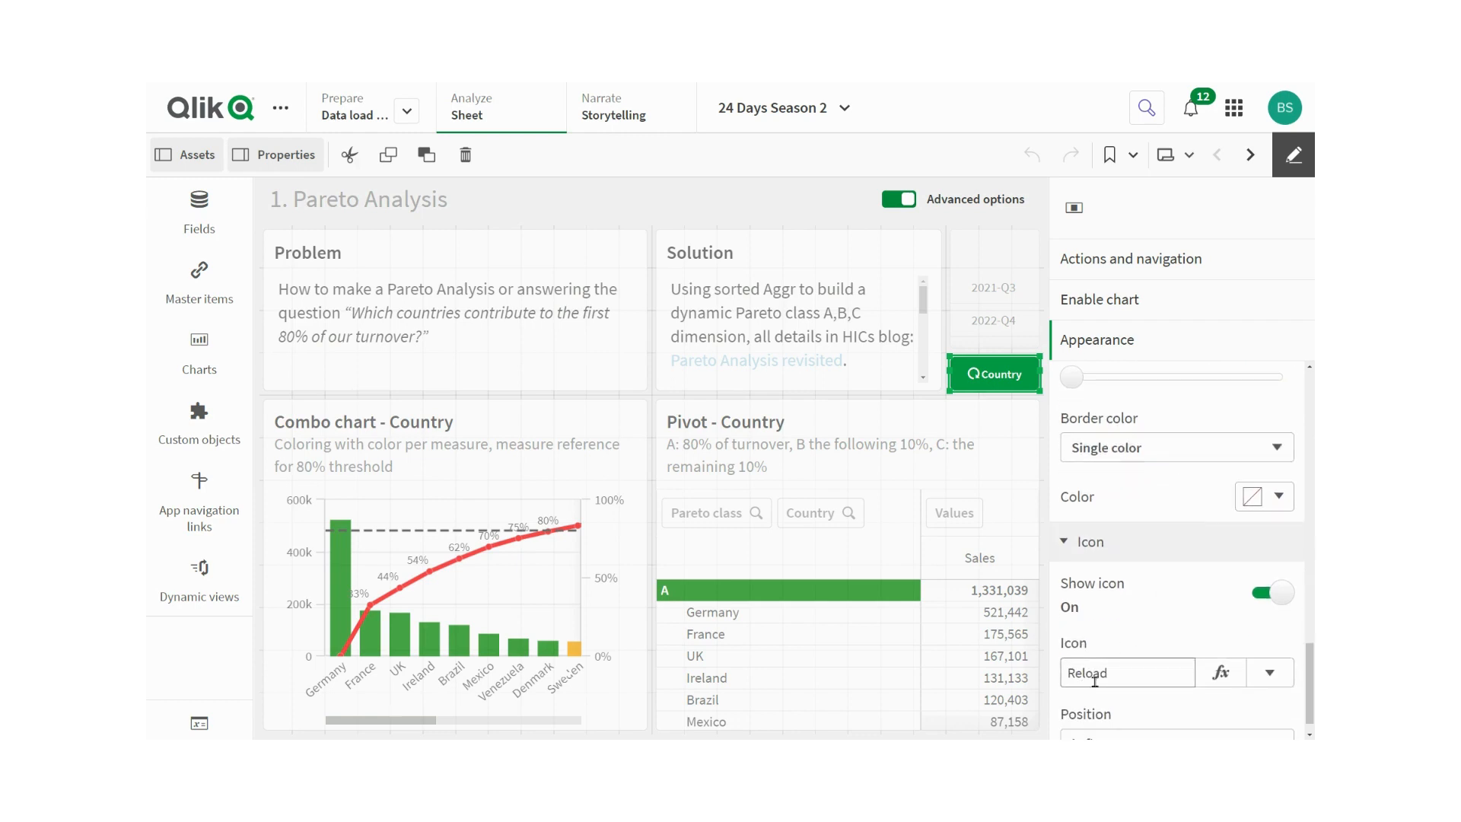
pyautogui.scroll(-1, 1119, 579)
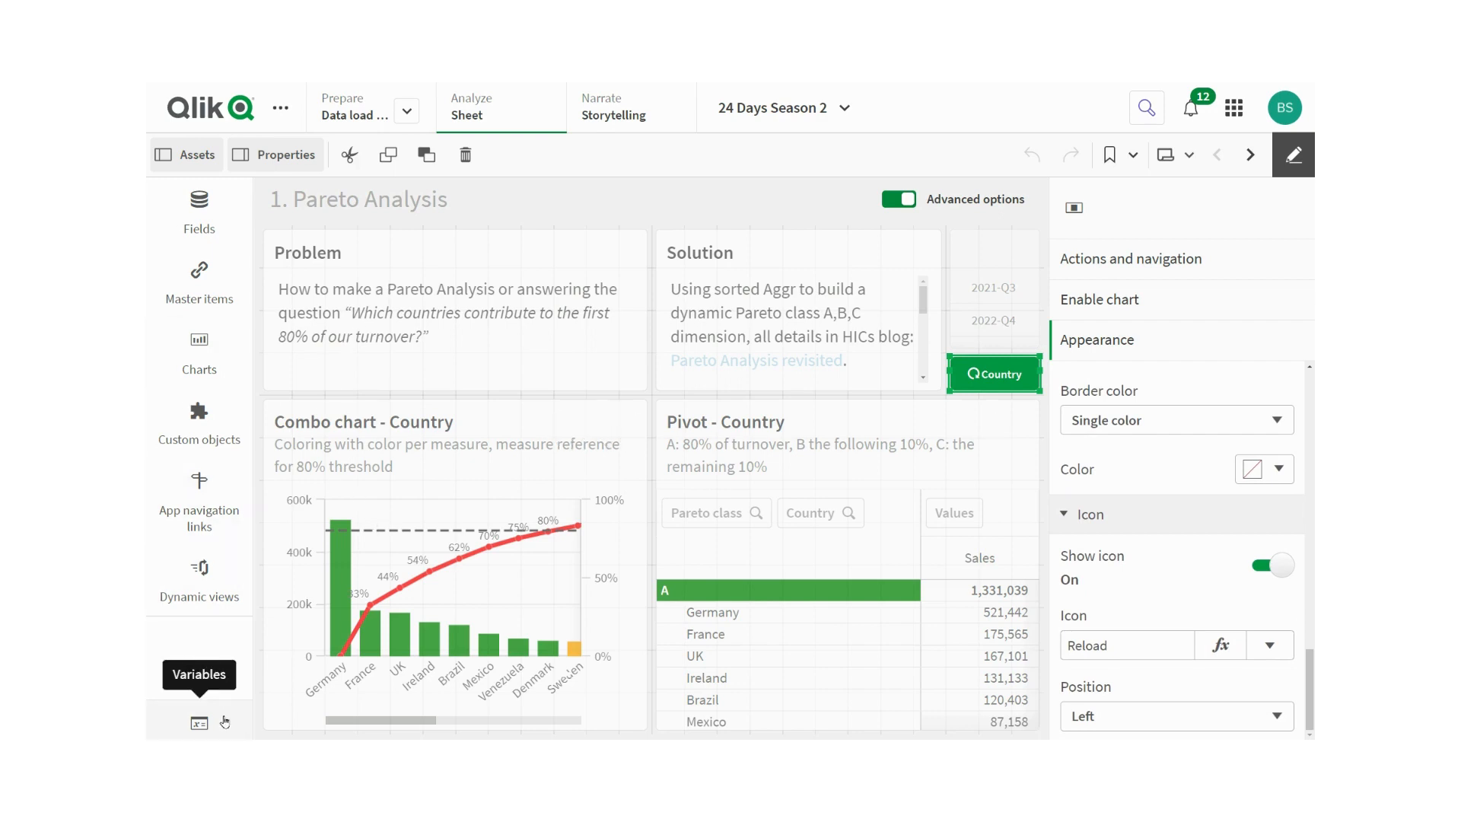
# - Open the Variables list and browse the defined variables
pyautogui.click(199, 723)
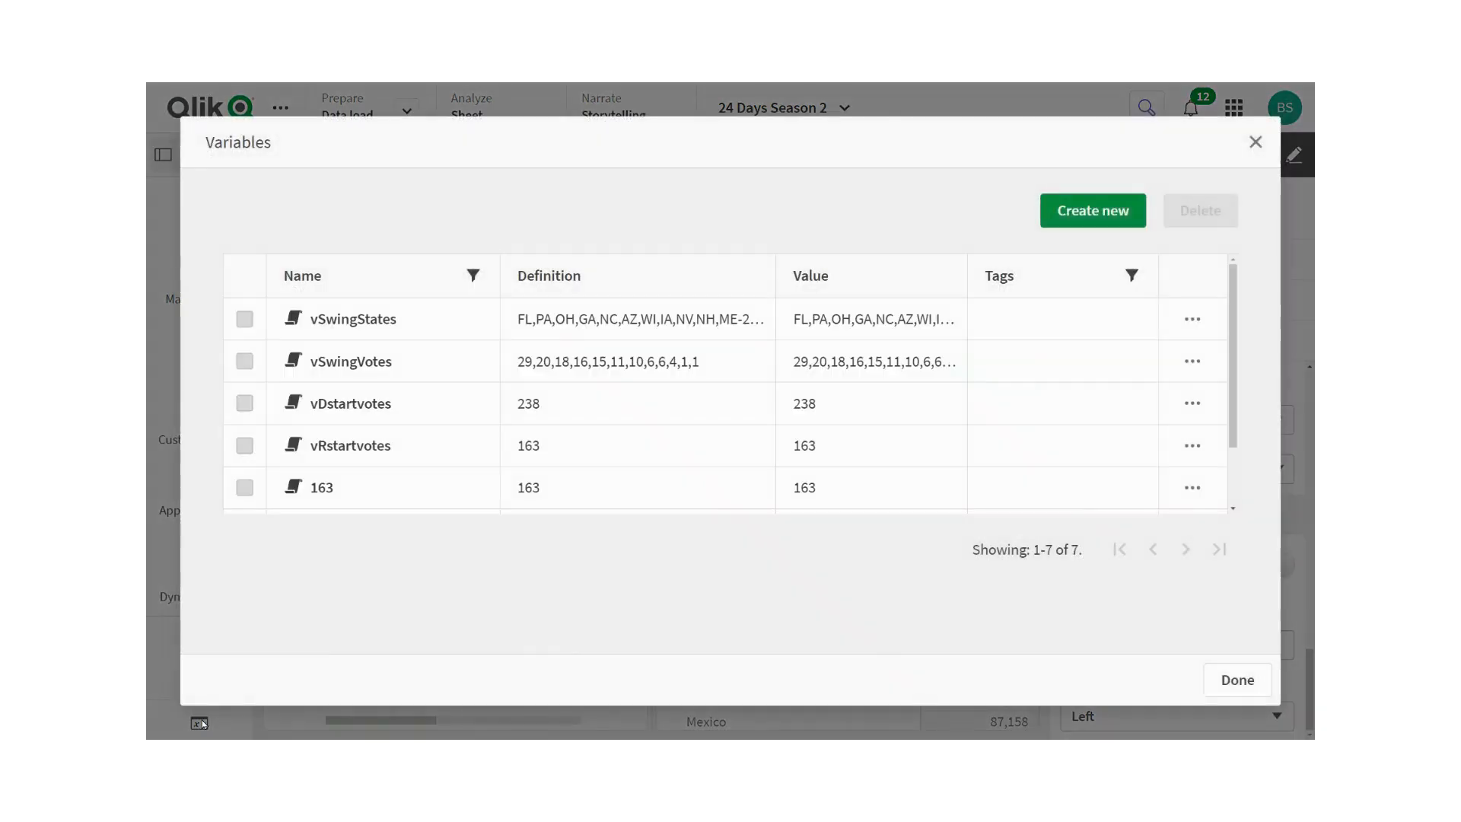
pyautogui.scroll(-3, 344, 382)
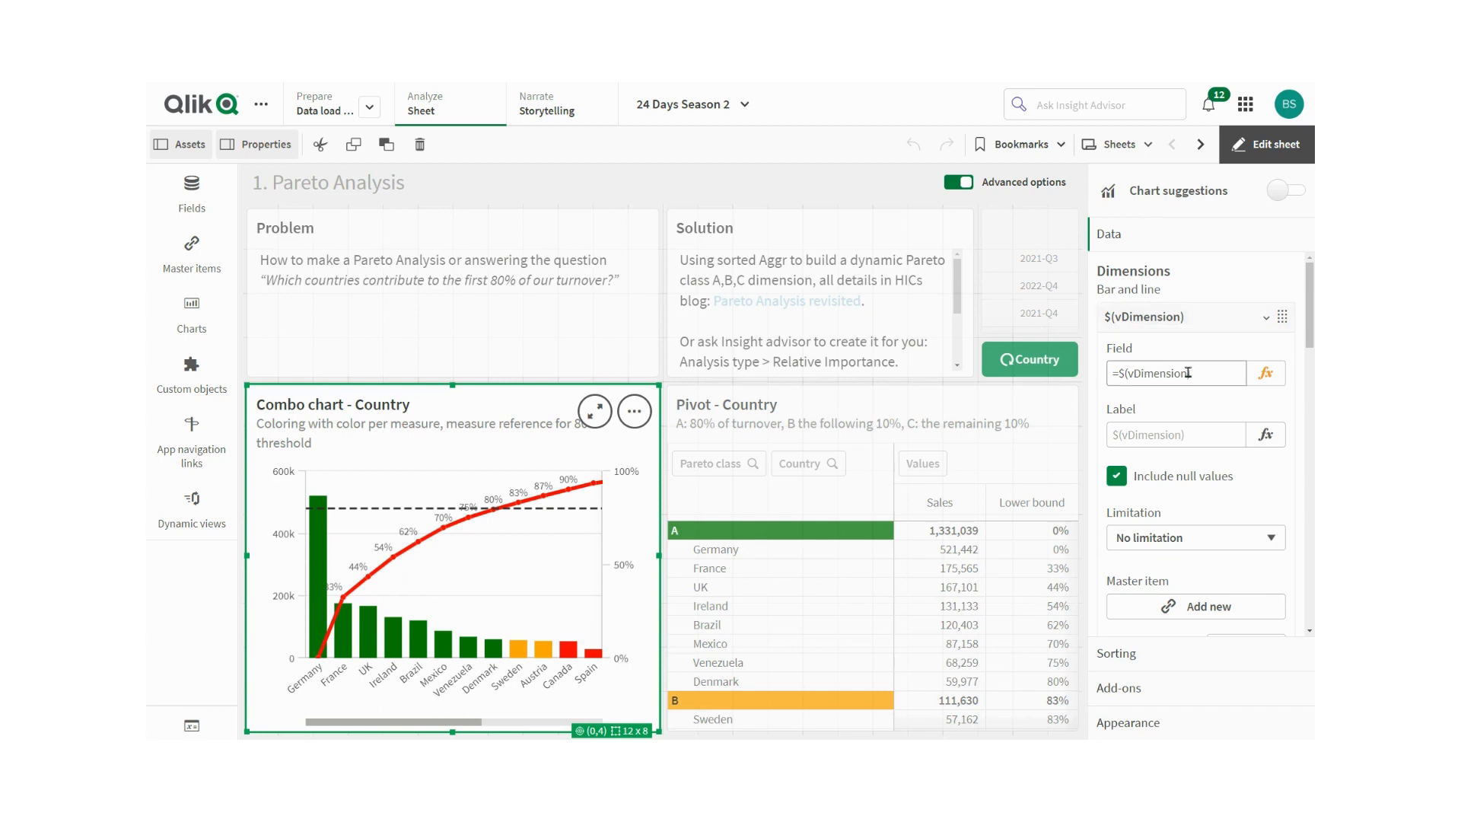
# - Open More properties for the combo chart's Sum(Sales) measure
pyautogui.scroll(-1, 1193, 368)
pyautogui.scroll(1, 1193, 367)
pyautogui.scroll(-5, 1193, 367)
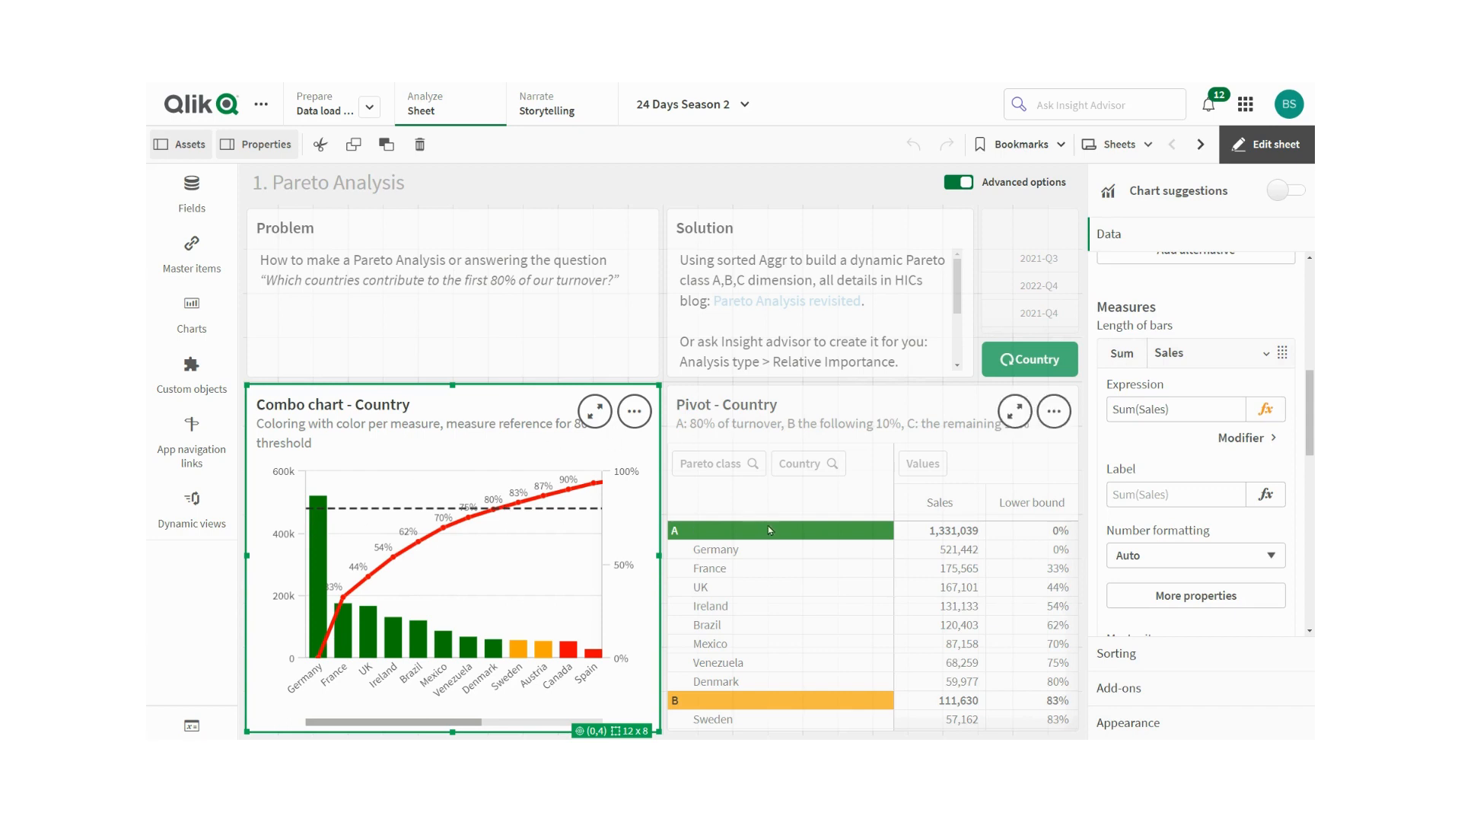
pyautogui.scroll(-2, 1195, 487)
pyautogui.click(1187, 475)
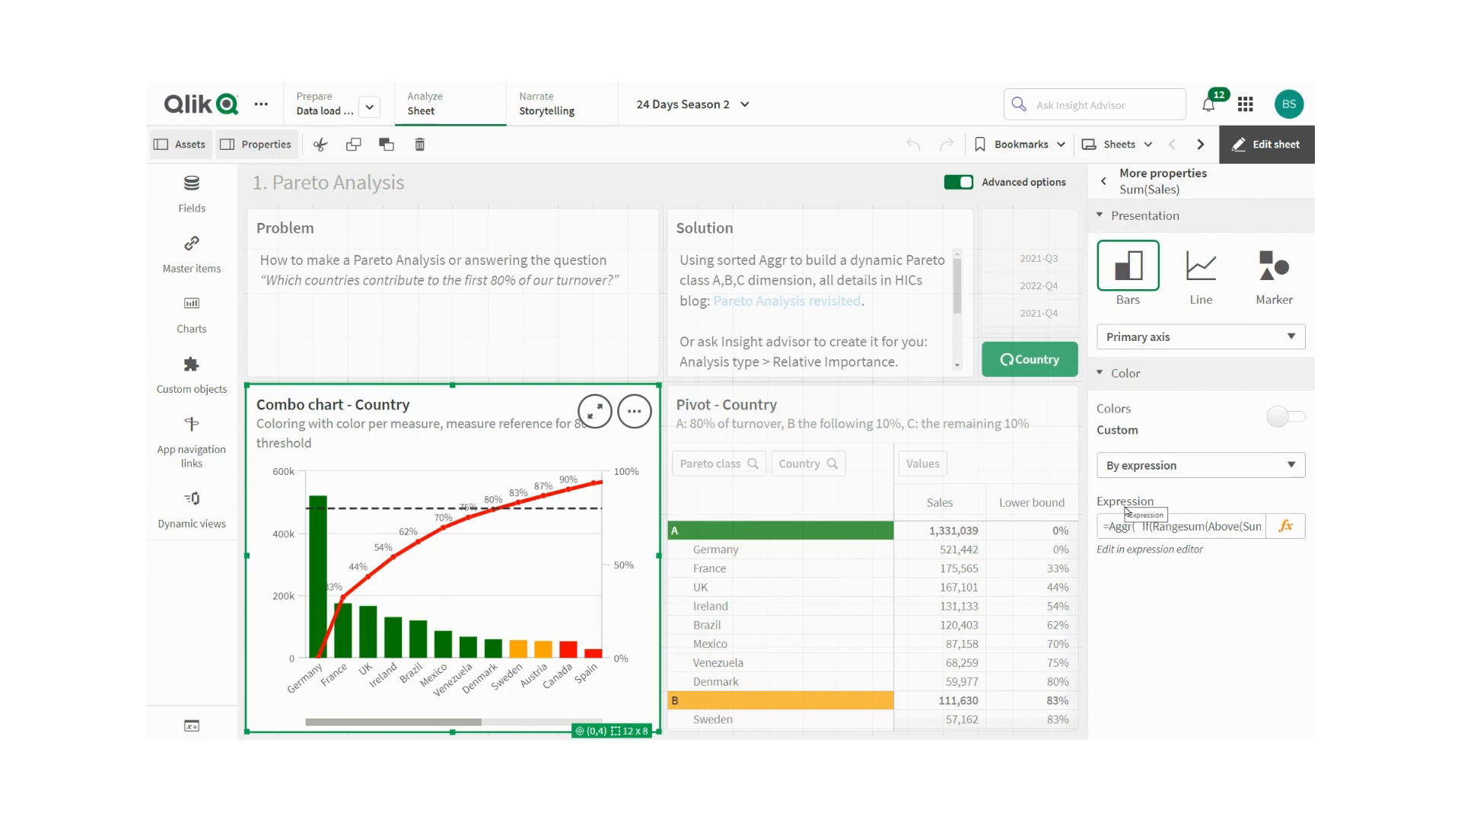
# - Open the bars' color-by-expression editor and review the Aggr expression's dimension part without changing it
pyautogui.click(1285, 526)
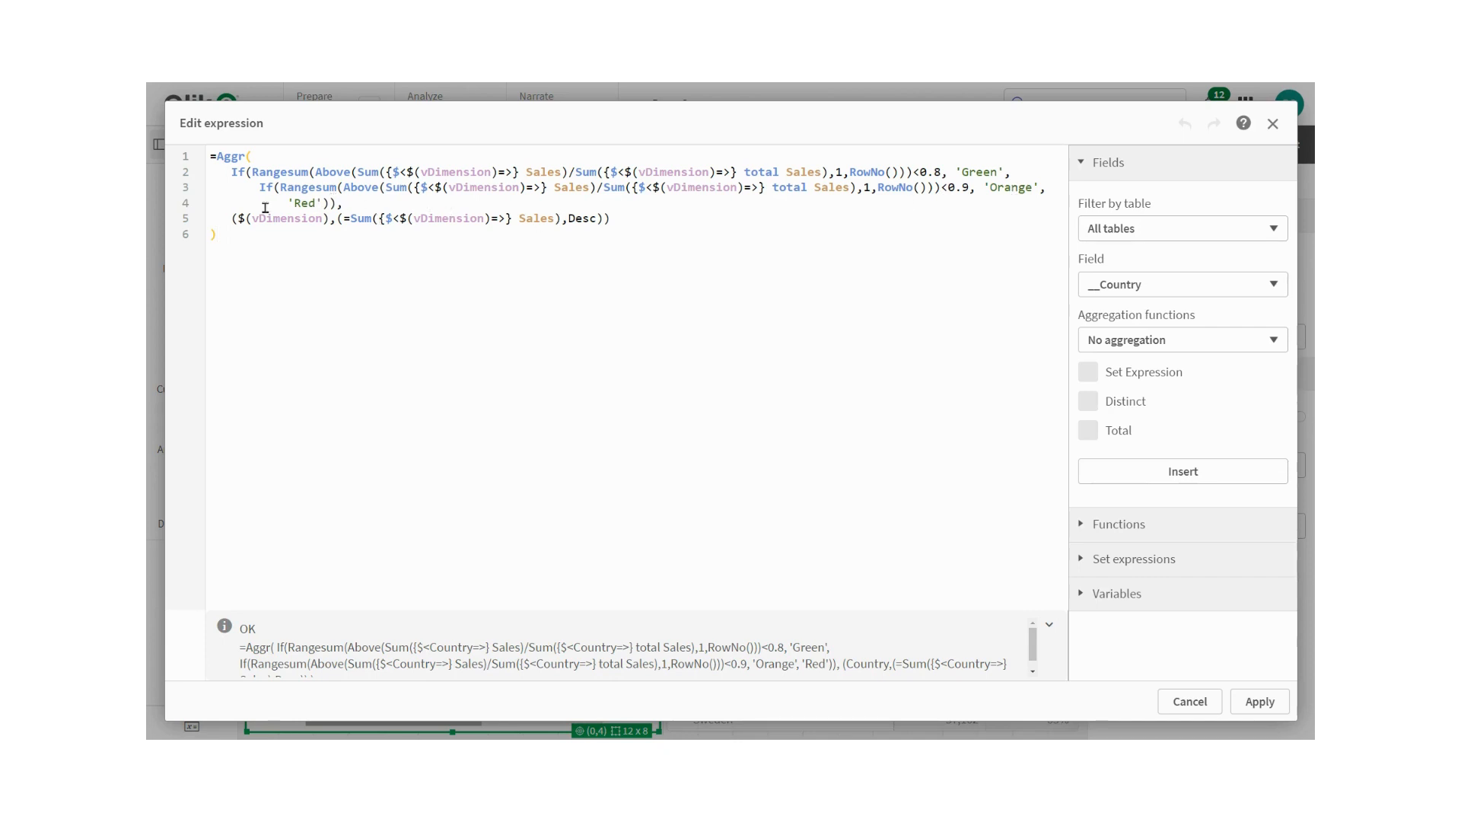
pyautogui.moveTo(227, 219); pyautogui.dragTo(612, 225)
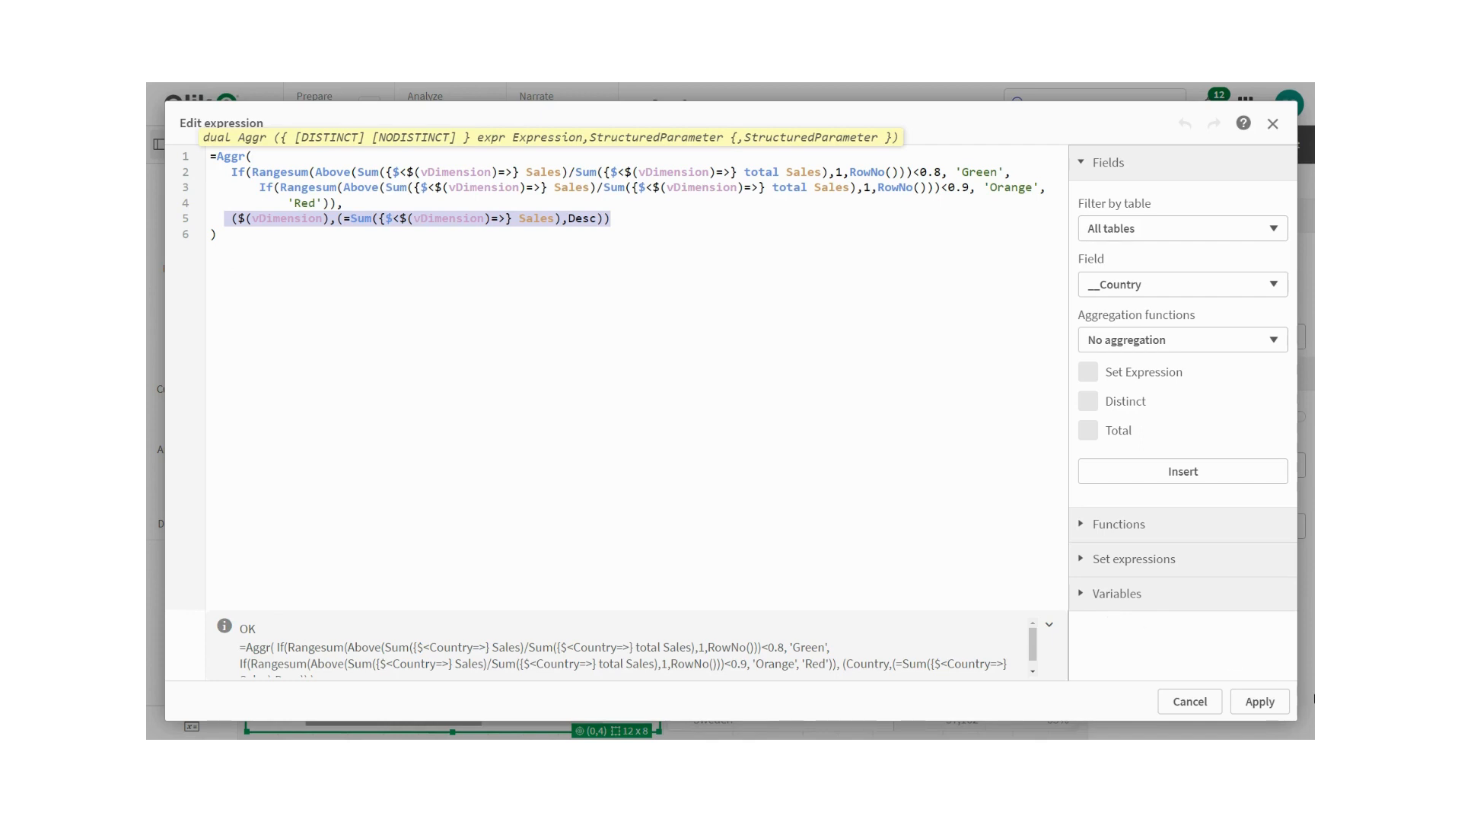
pyautogui.click(1202, 700)
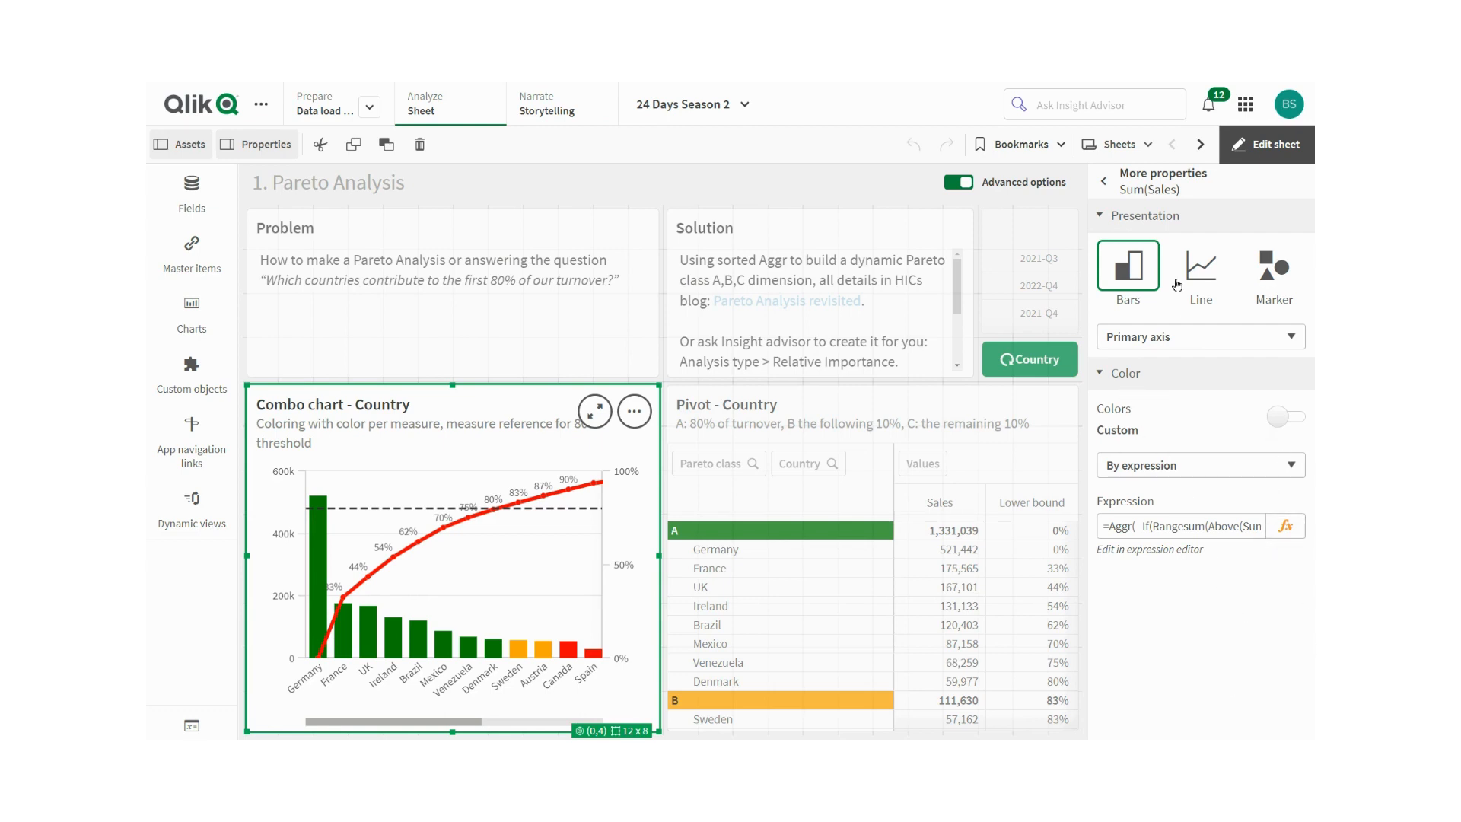
# - Collapse the Presentation section and go back from More properties
pyautogui.click(1100, 217)
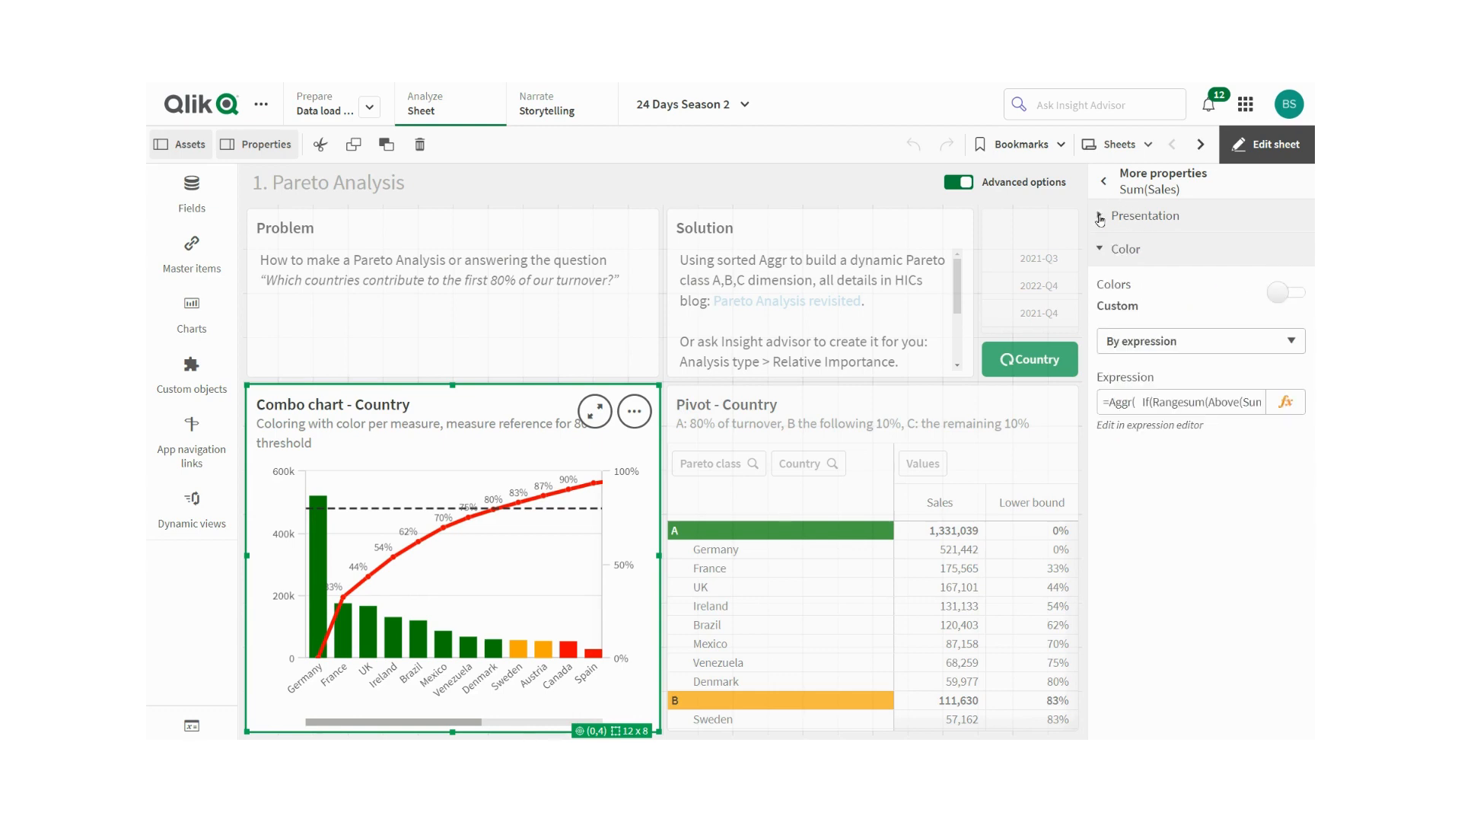
pyautogui.click(1103, 182)
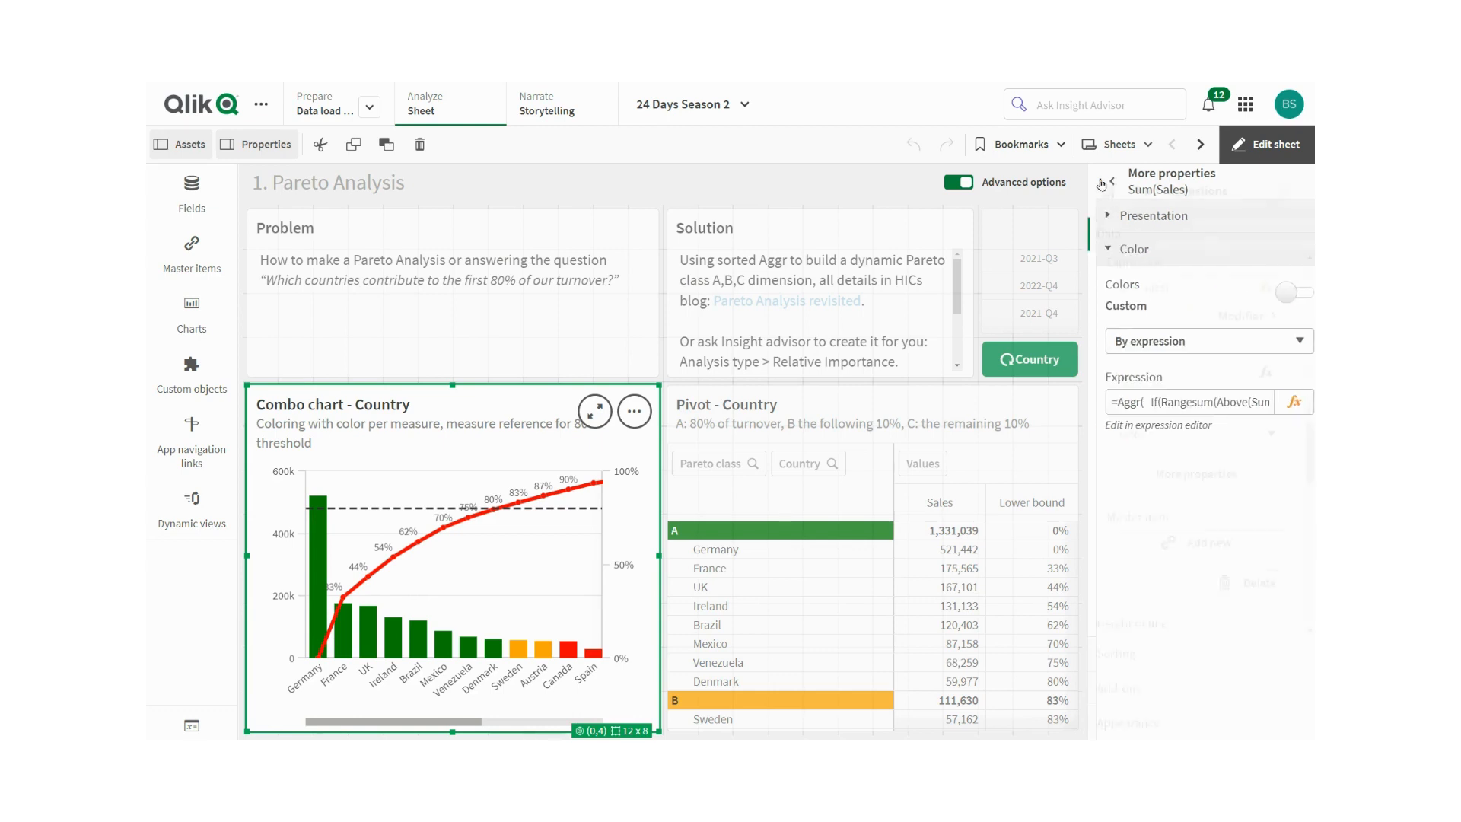
# - Open the Ack% line measure's expression in the expression editor and close it without changes
pyautogui.scroll(-4, 1226, 329)
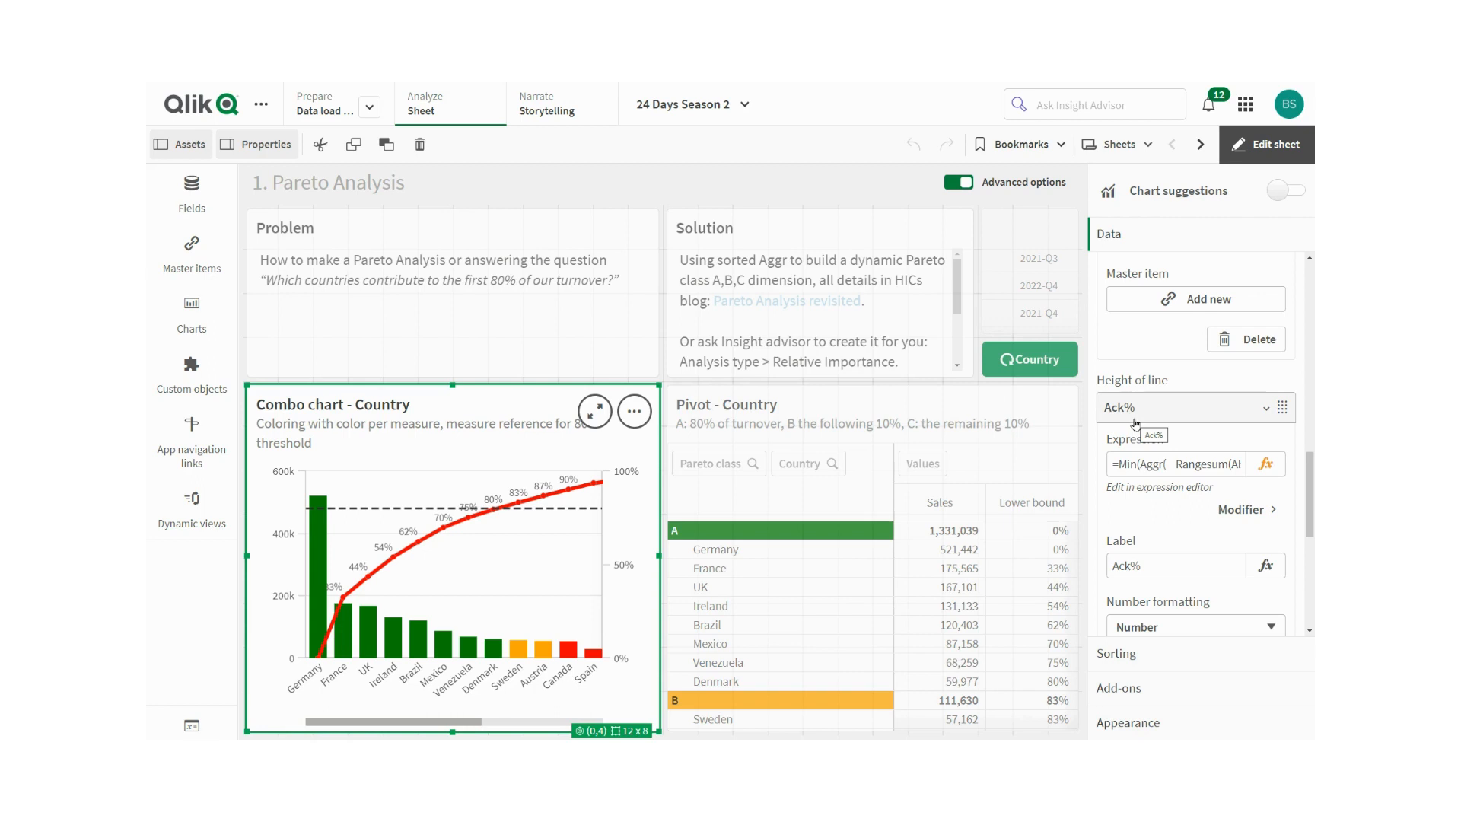
pyautogui.click(1265, 466)
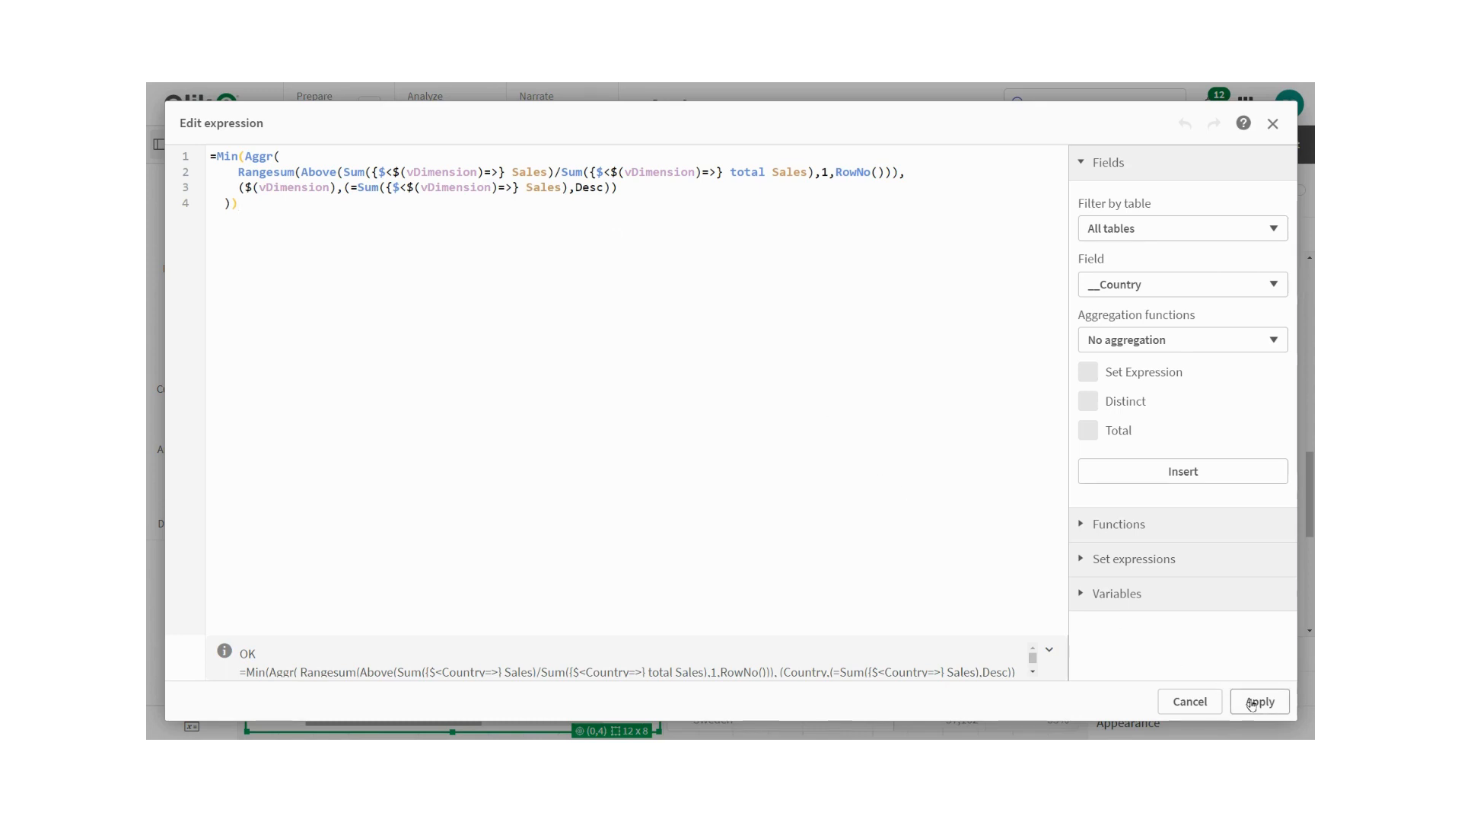
pyautogui.click(1191, 700)
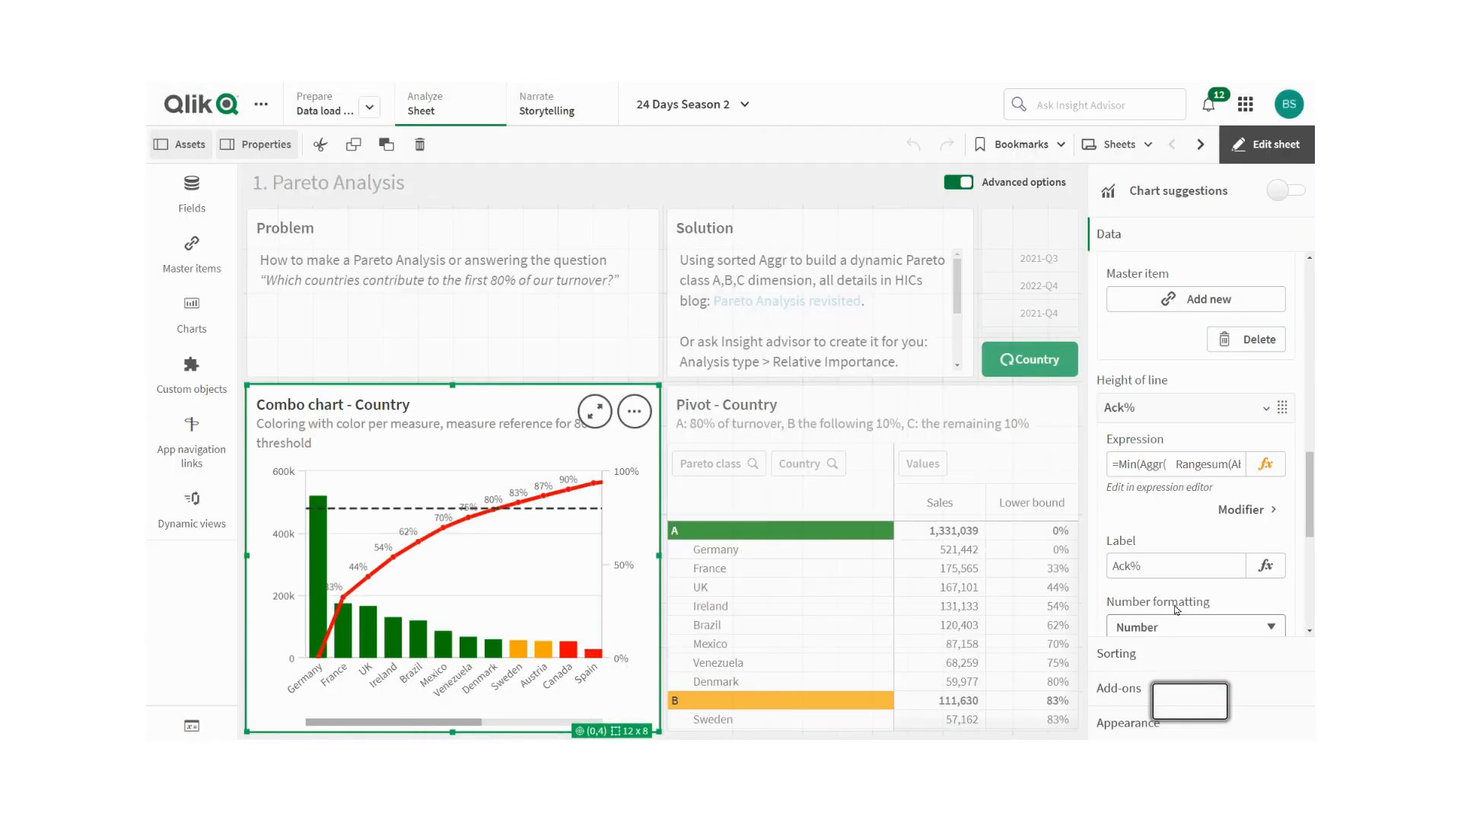
# - Open More properties for the Ack% measure, review its color-by-expression setting, and go back
pyautogui.scroll(-3, 1145, 495)
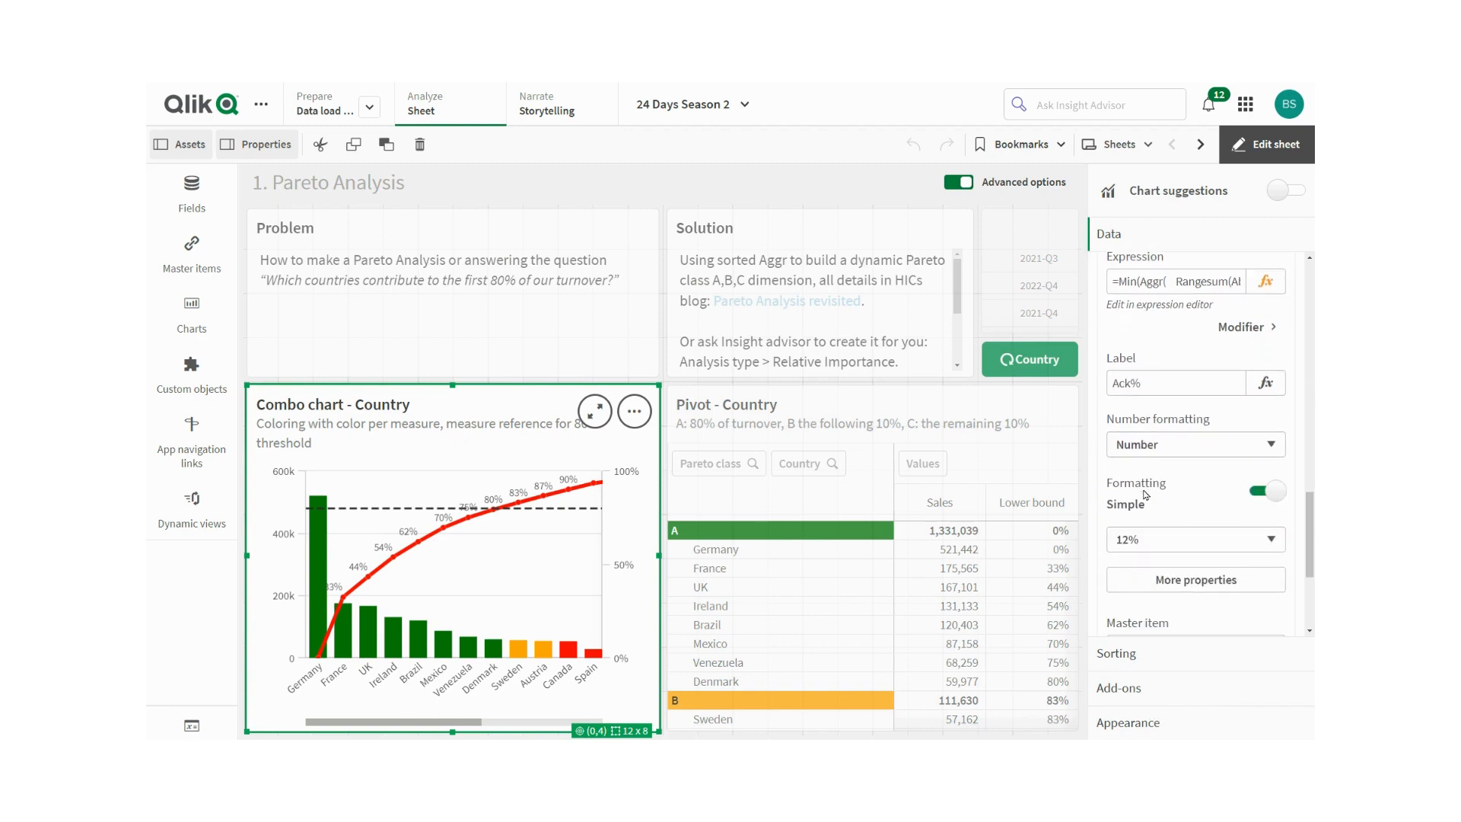
pyautogui.scroll(-2, 1145, 493)
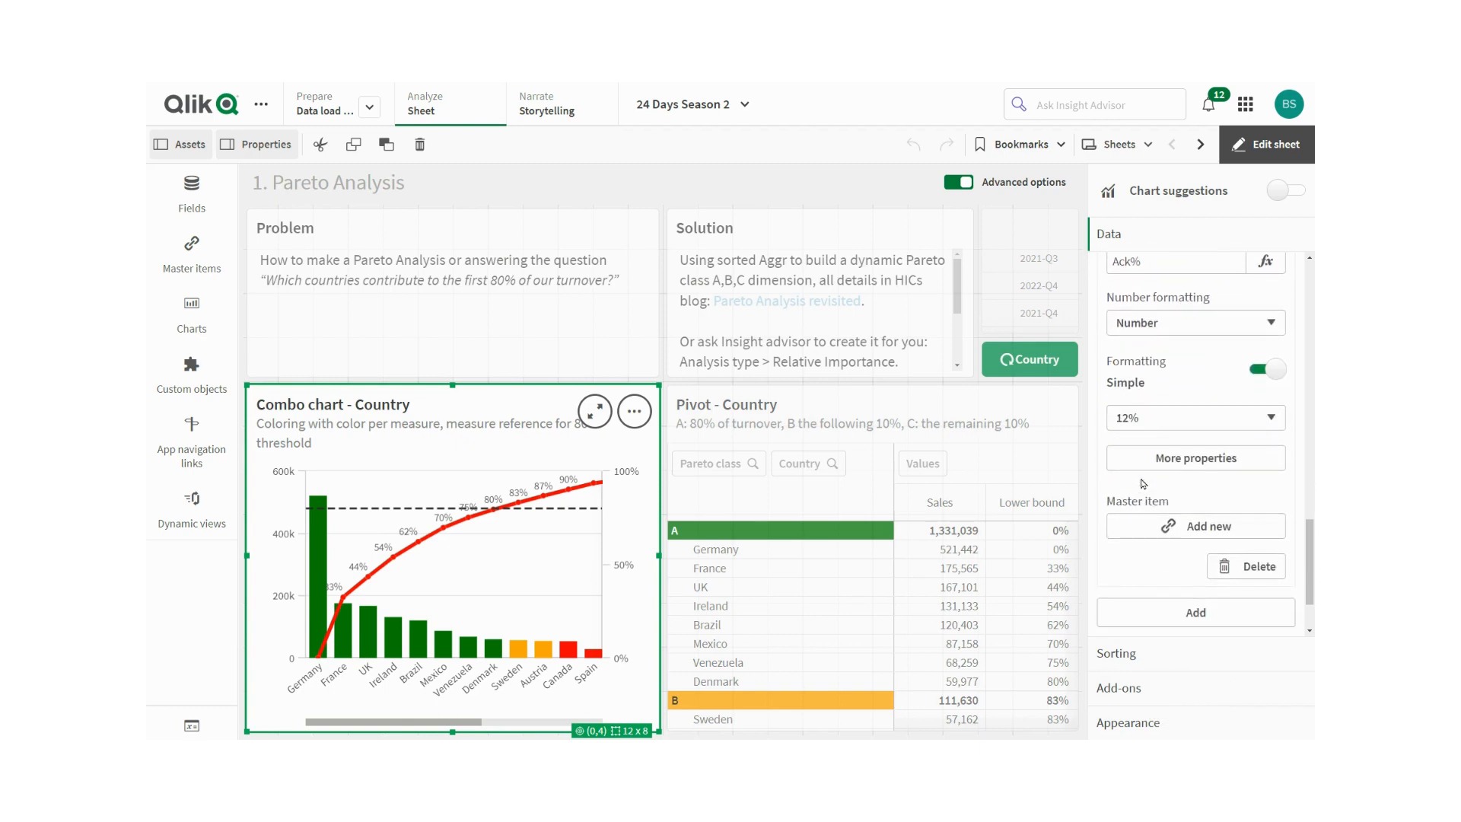
pyautogui.scroll(-1, 1146, 485)
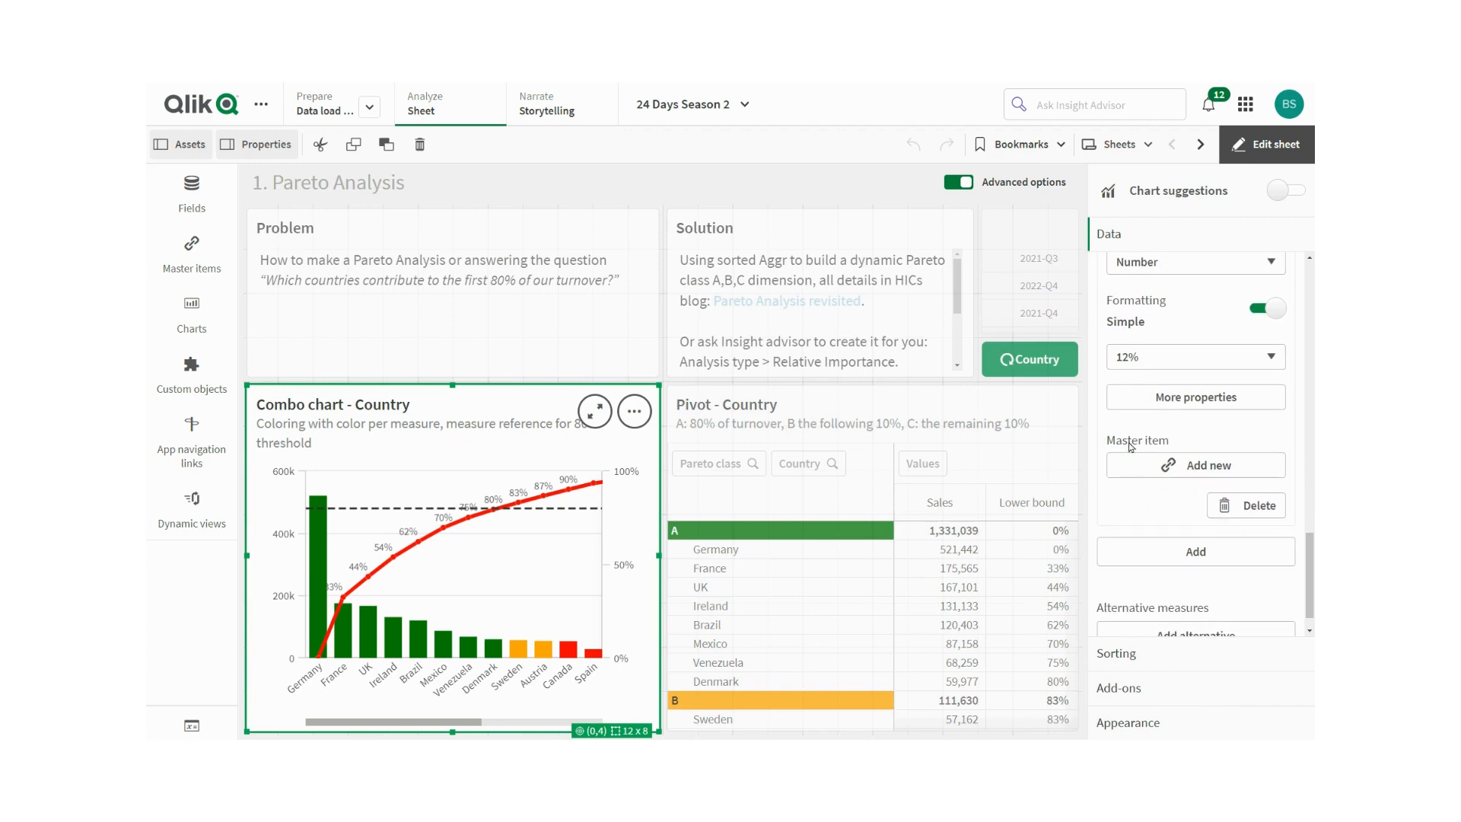
pyautogui.click(1159, 400)
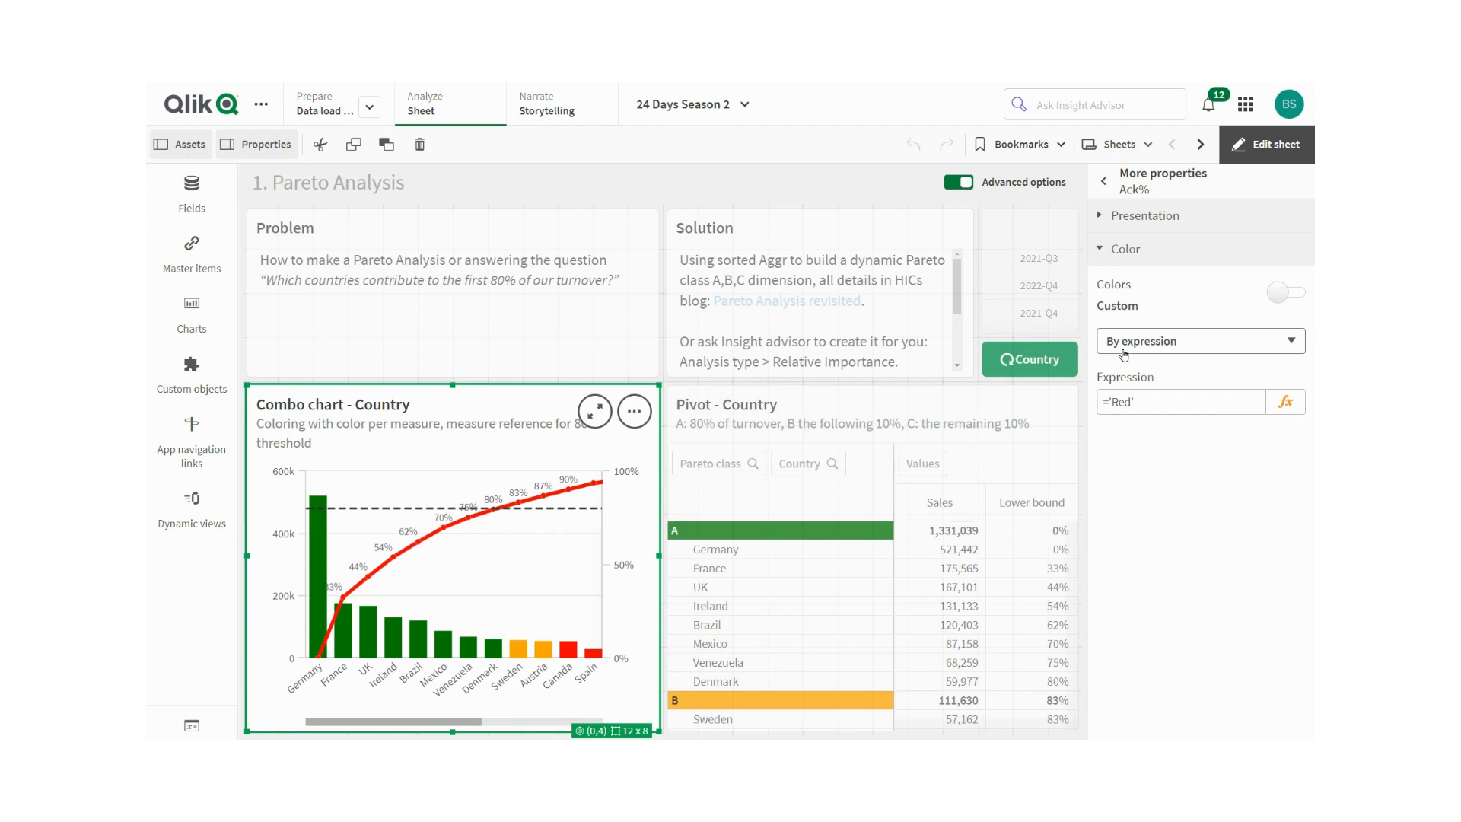
pyautogui.click(1097, 254)
pyautogui.click(1124, 187)
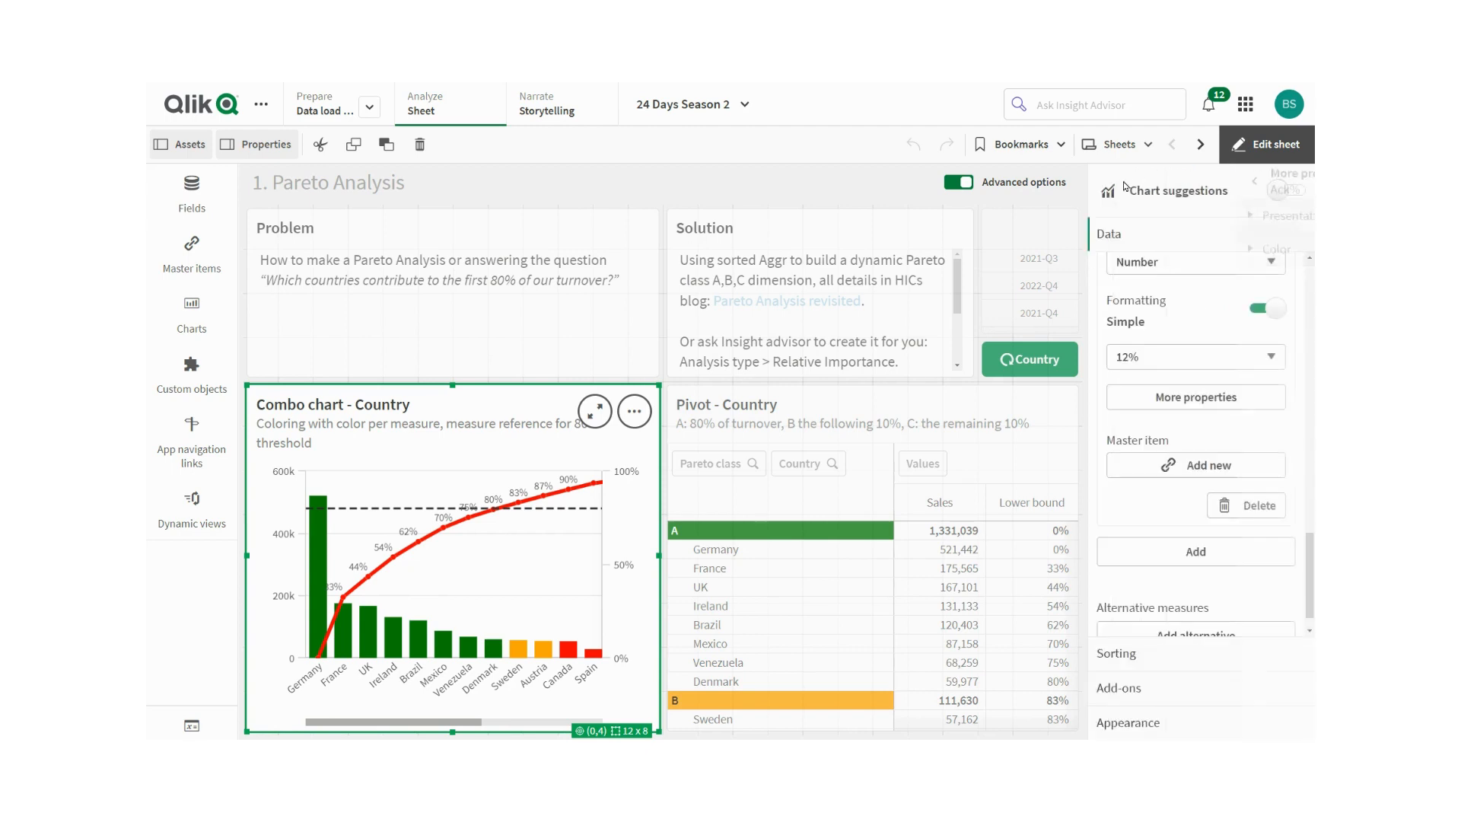
# - Review the combo chart's Appearance settings, including the title expression in the expression editor
pyautogui.scroll(-1, 1163, 455)
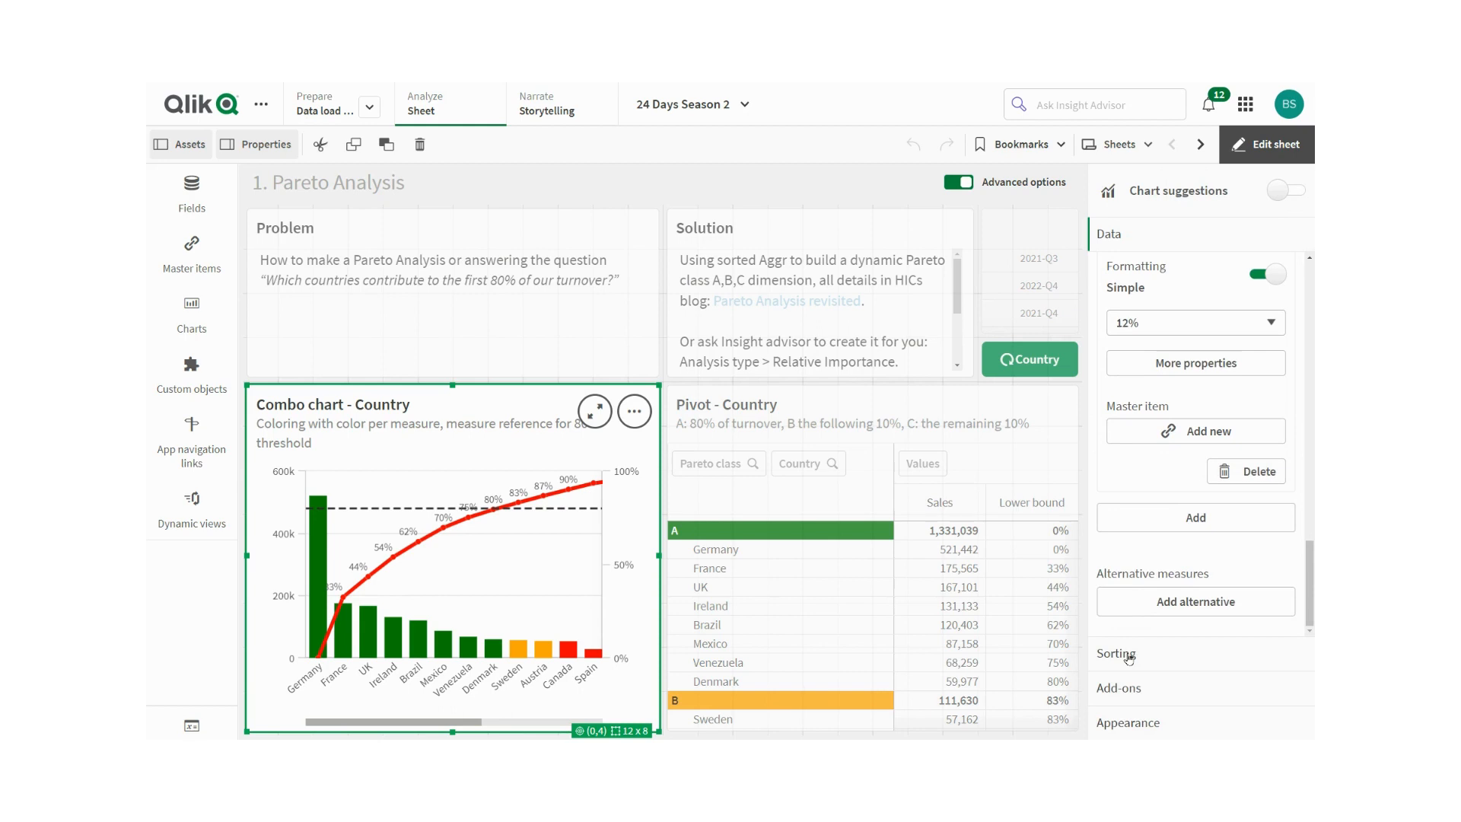
pyautogui.click(1141, 723)
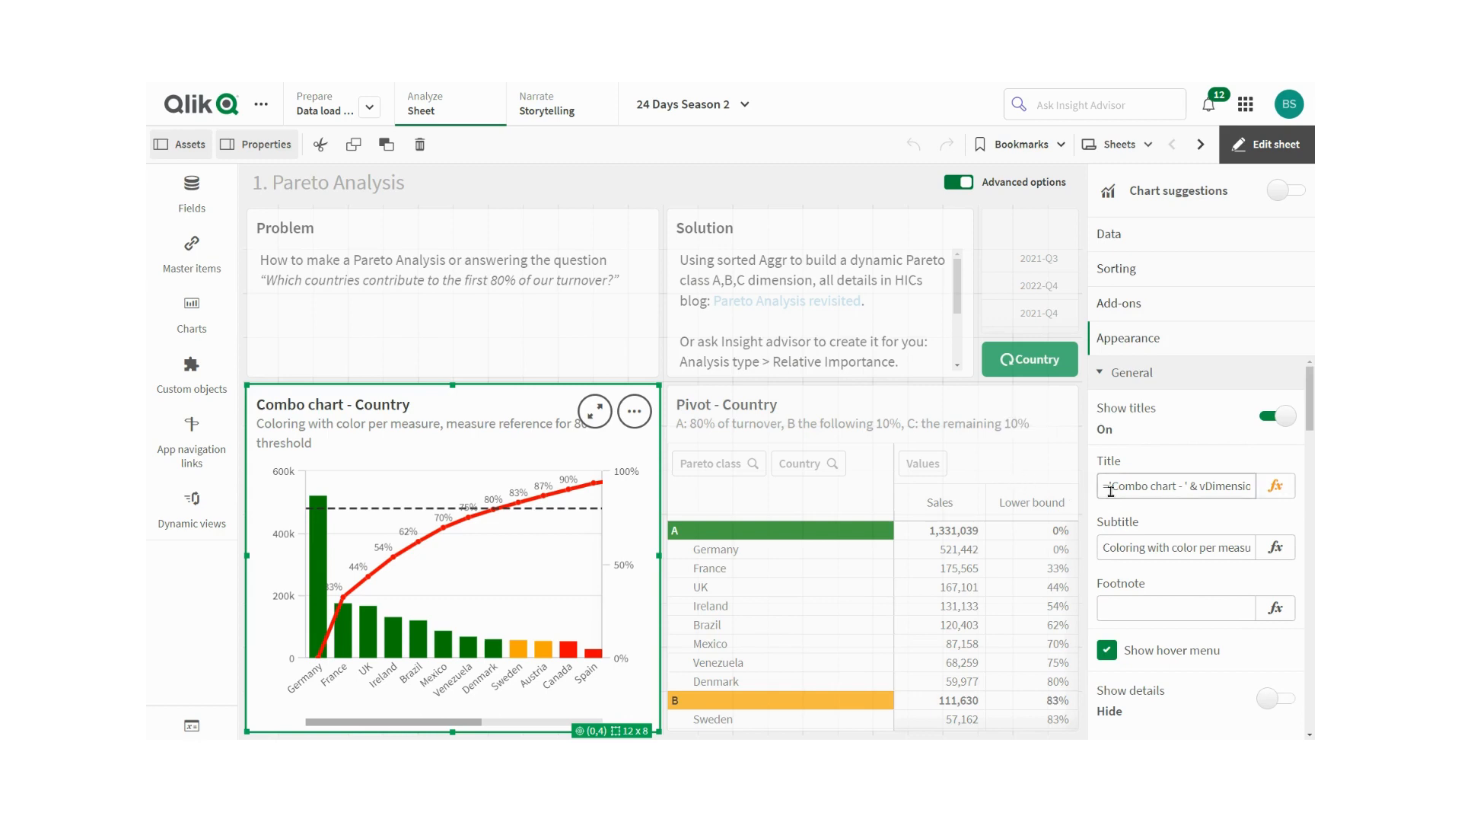
pyautogui.click(1275, 486)
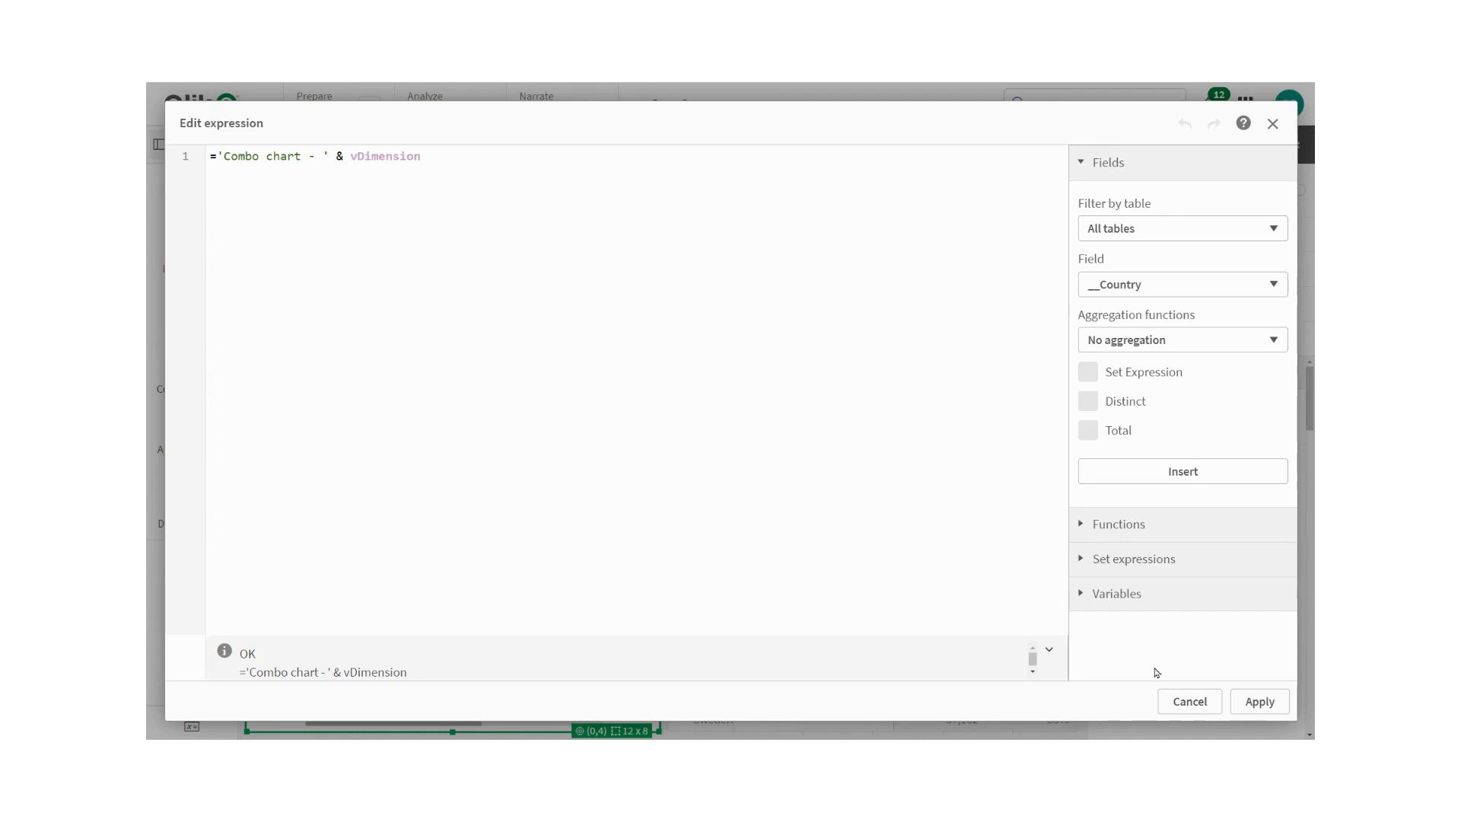
pyautogui.click(1198, 713)
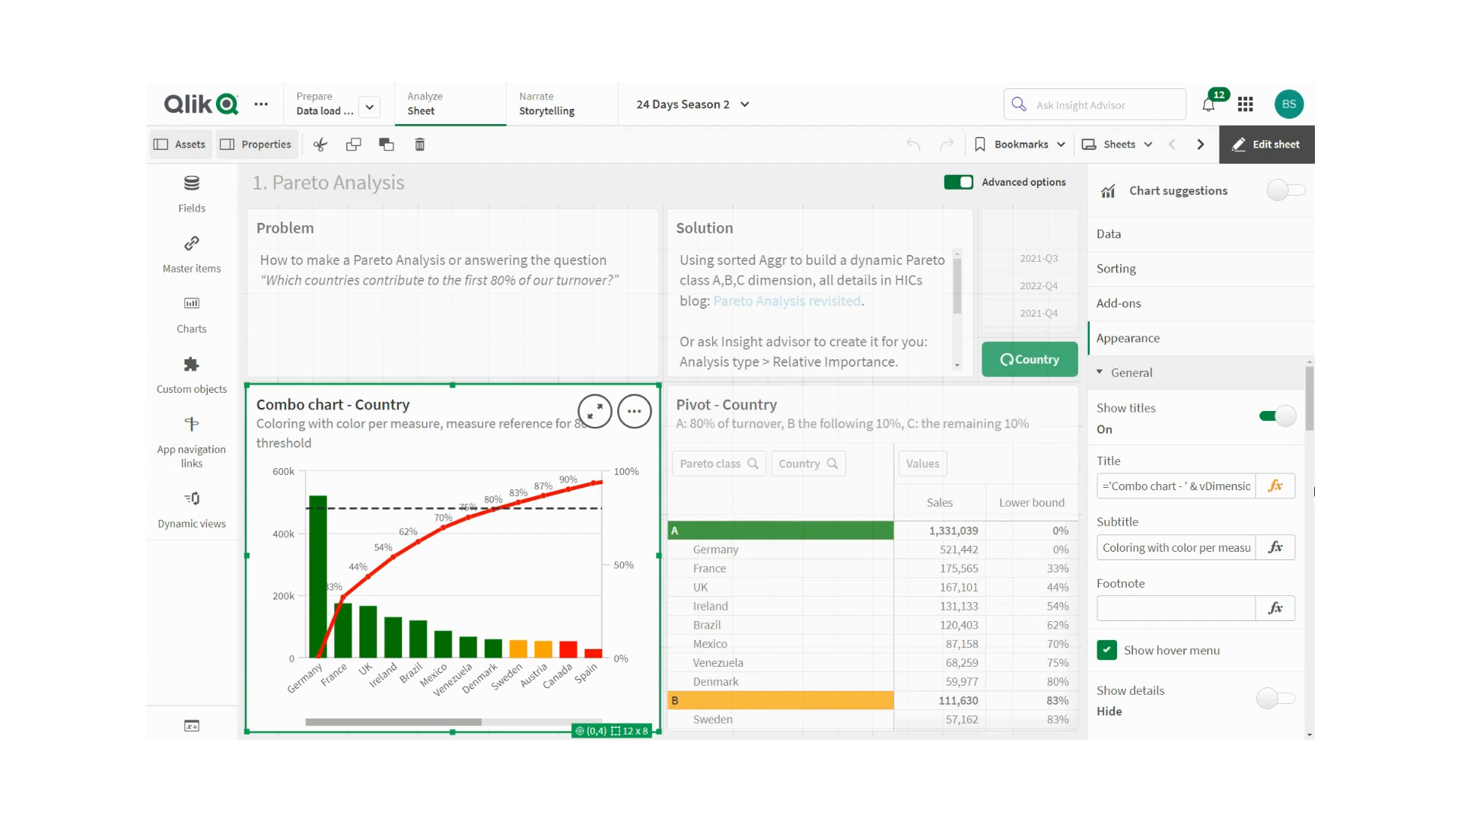
pyautogui.scroll(-2, 1314, 491)
pyautogui.scroll(-5, 1314, 490)
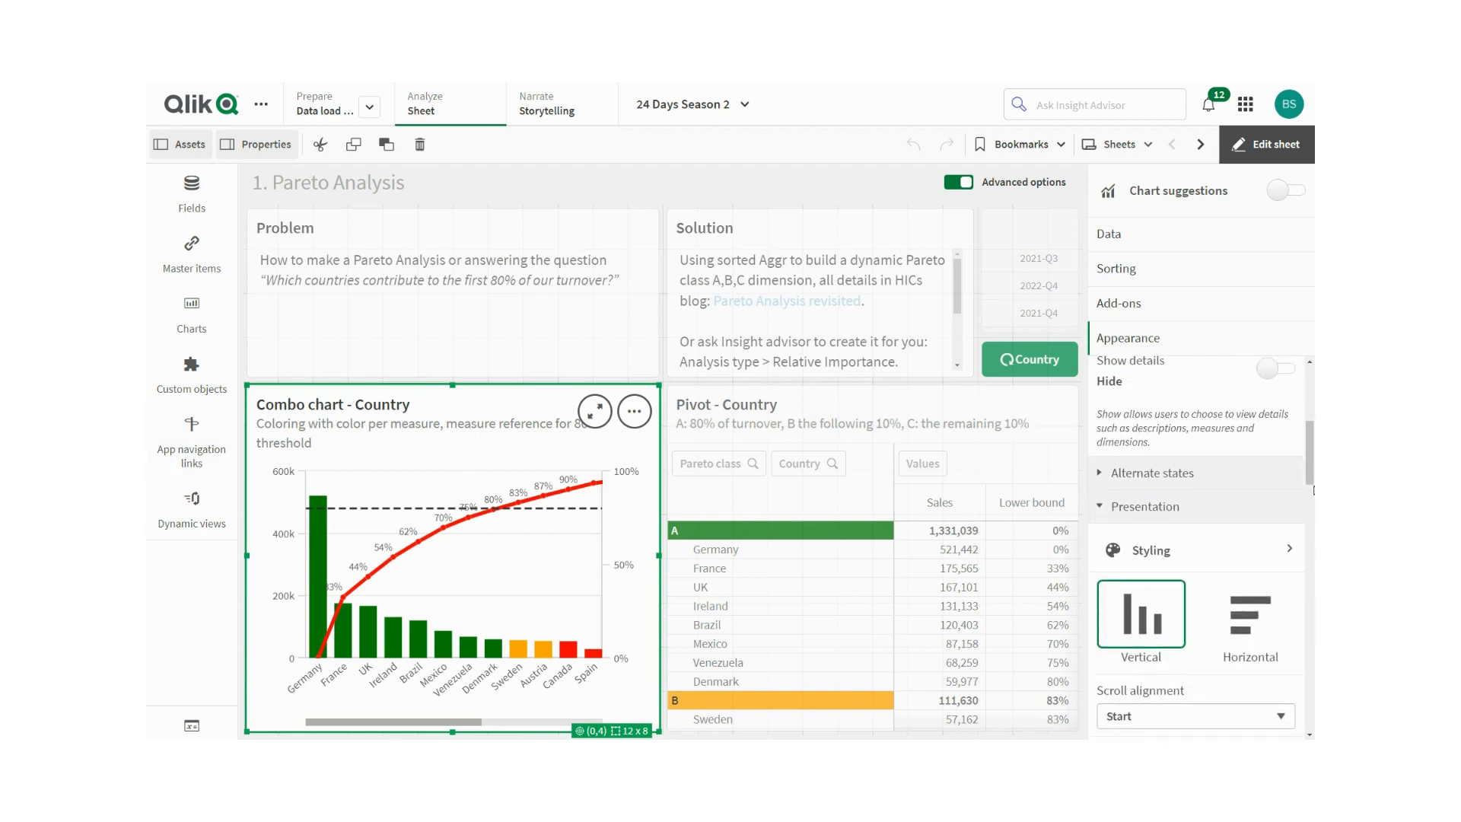
pyautogui.scroll(-6, 1314, 489)
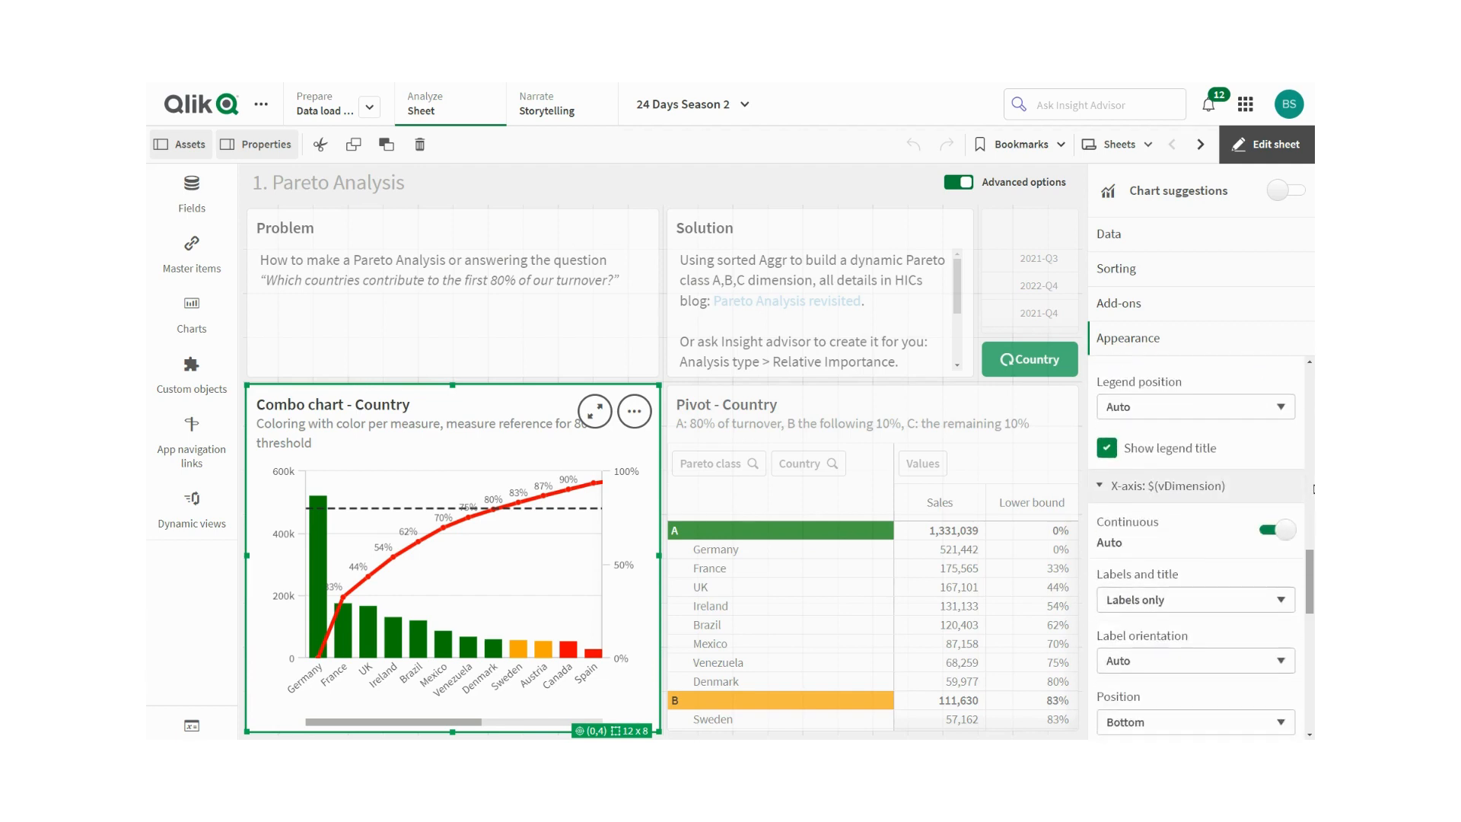
pyautogui.scroll(-6, 1314, 489)
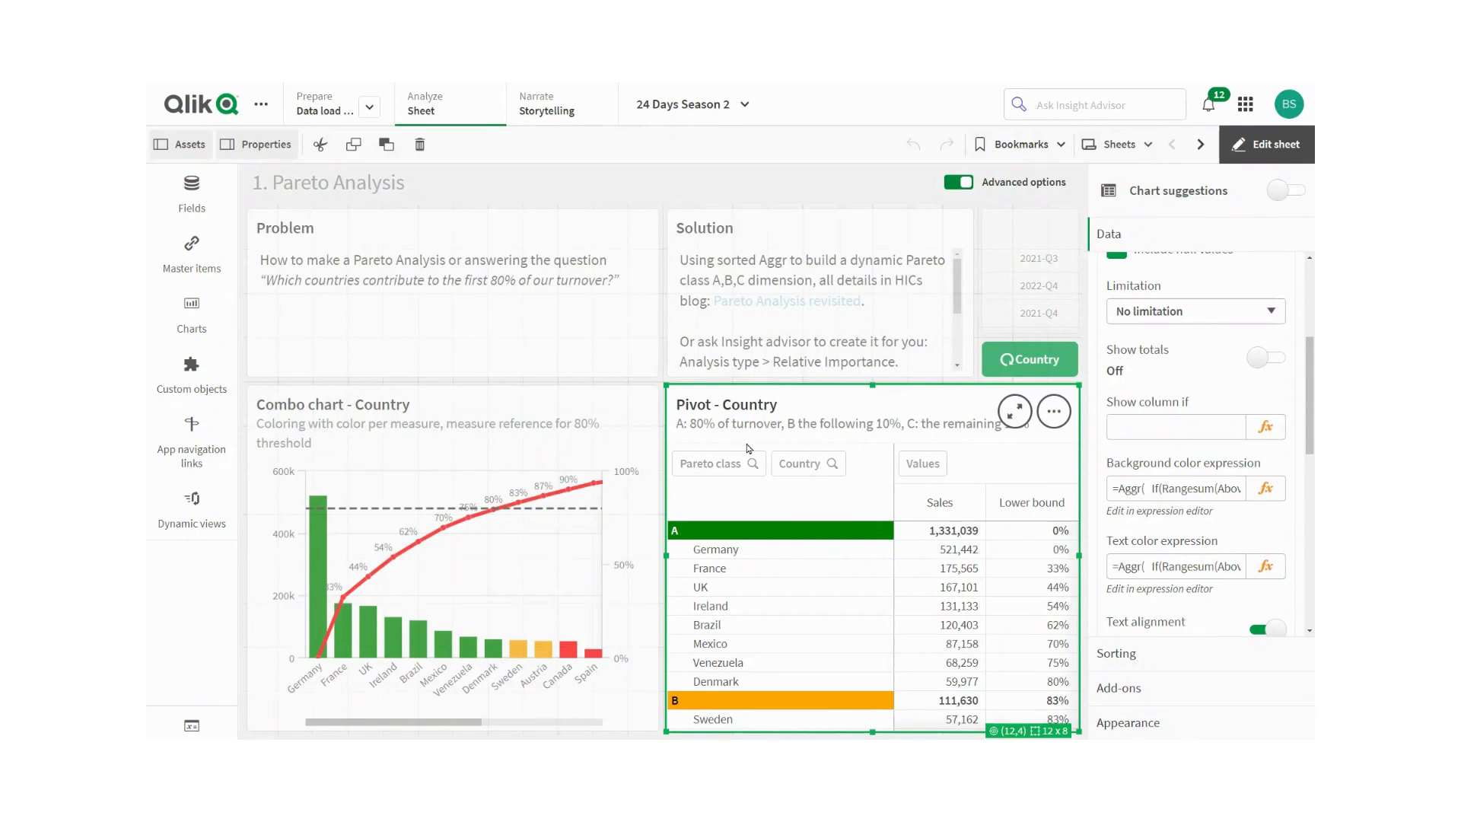
# - Open the pivot table's Pareto class dimension expression in the expression editor and close it unchanged
pyautogui.scroll(3, 1227, 373)
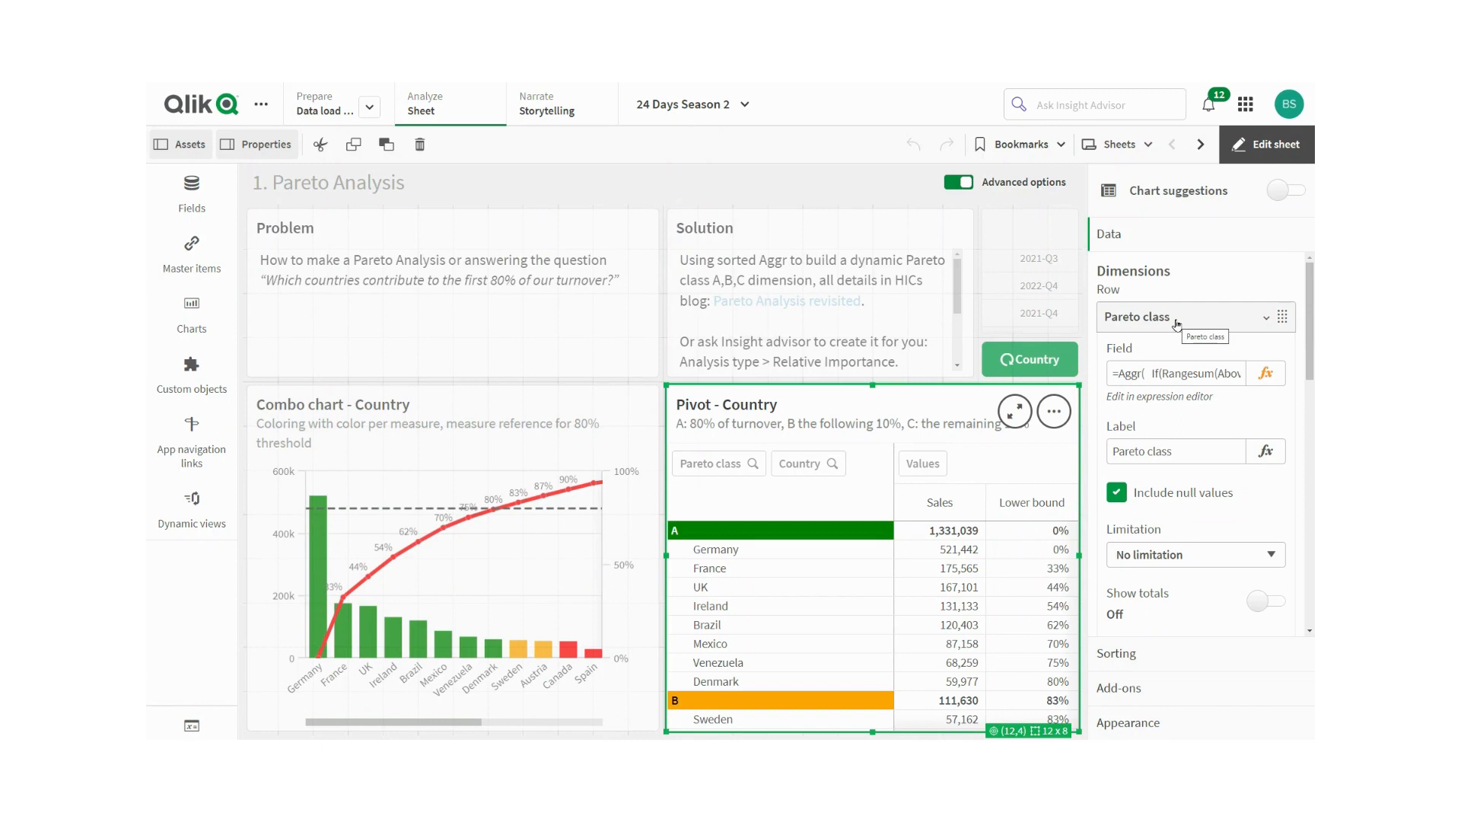
pyautogui.click(1265, 375)
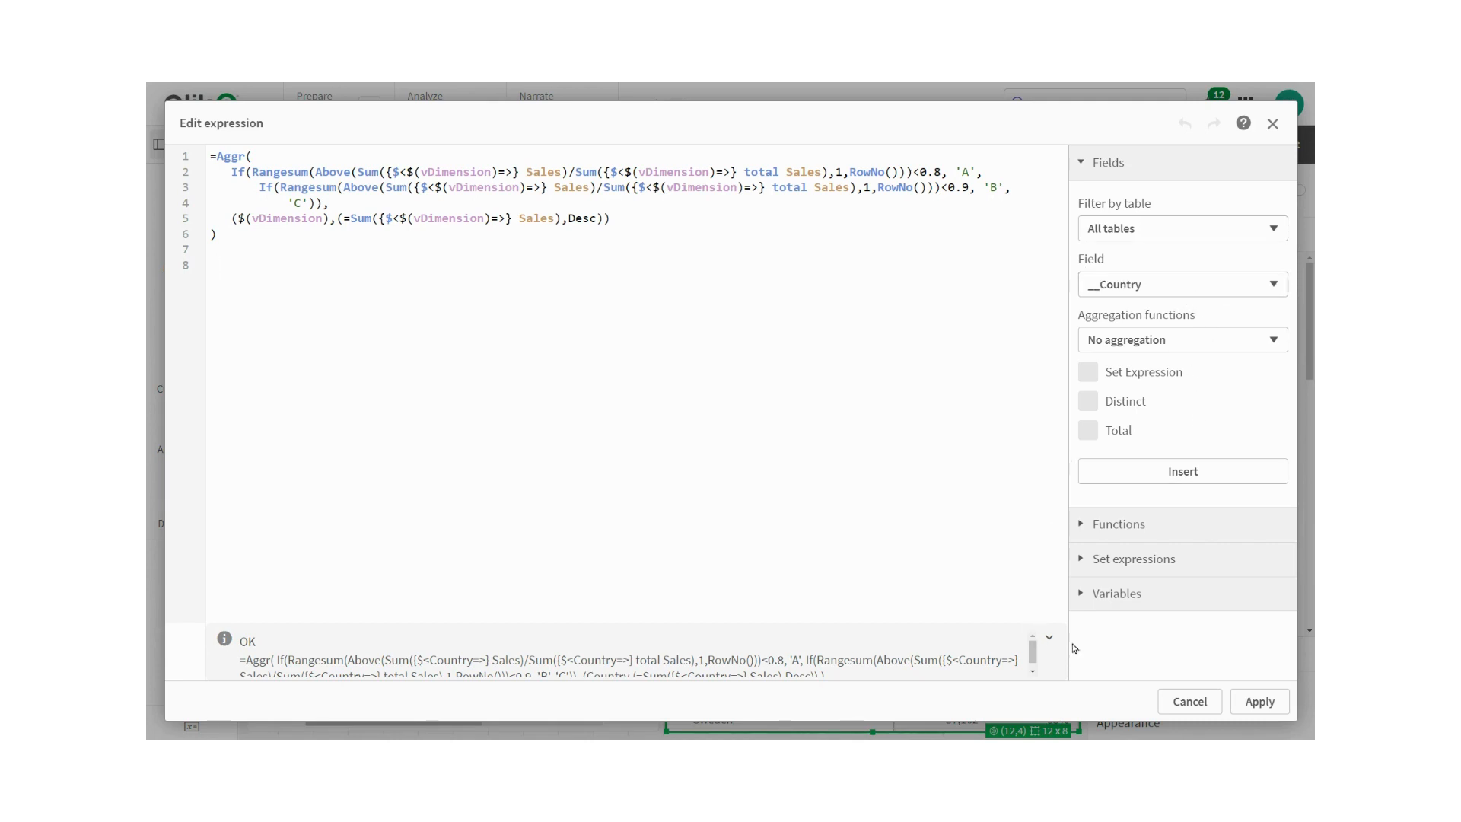
pyautogui.click(1205, 705)
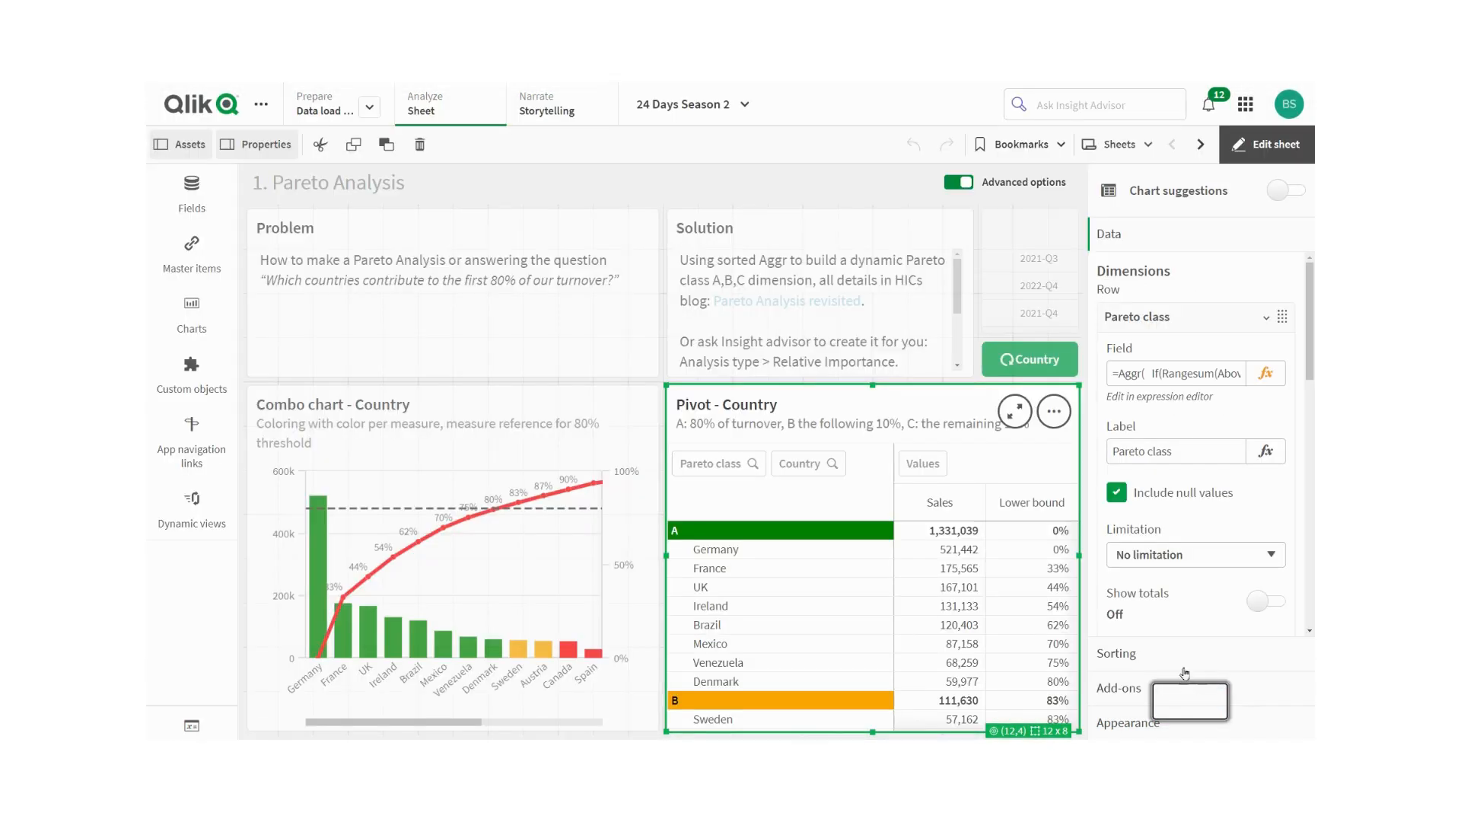
# - Browse the Pareto class dimension settings, collapse it, and expand the ='$(vDimension)' row dimension
pyautogui.scroll(-3, 1149, 413)
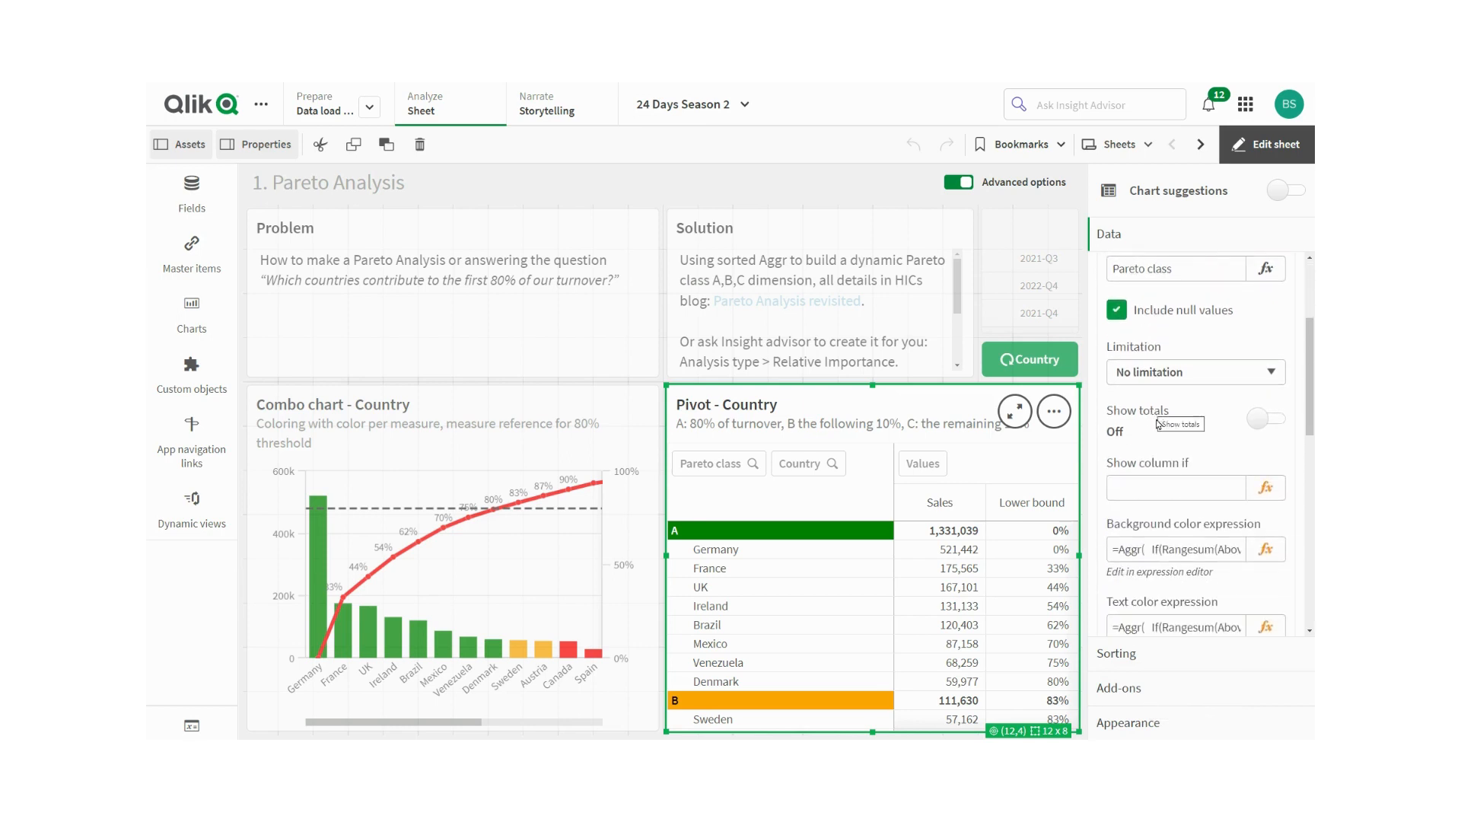
pyautogui.scroll(1, 1120, 426)
pyautogui.scroll(3, 1120, 425)
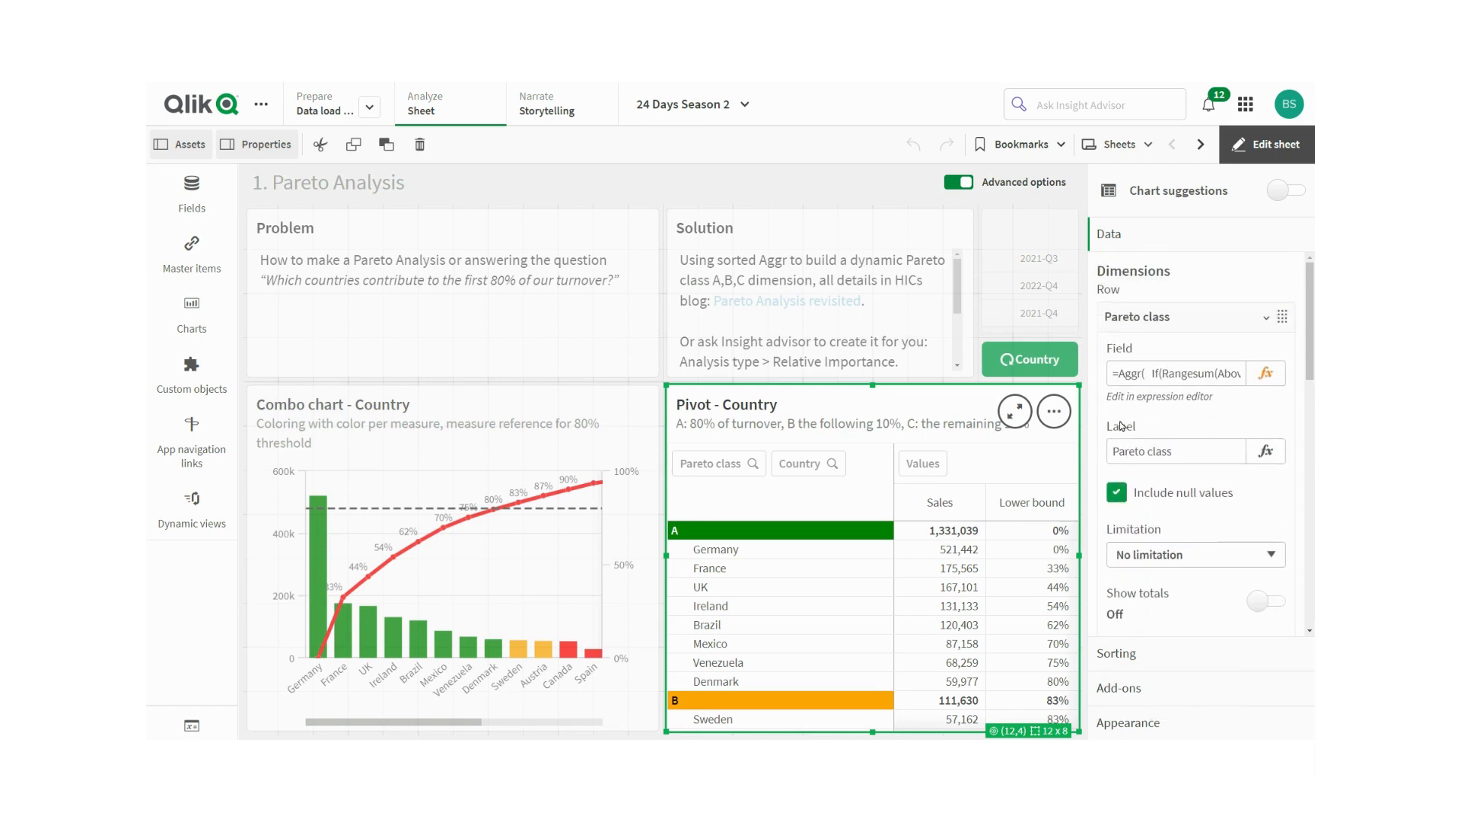
pyautogui.scroll(-2, 1120, 425)
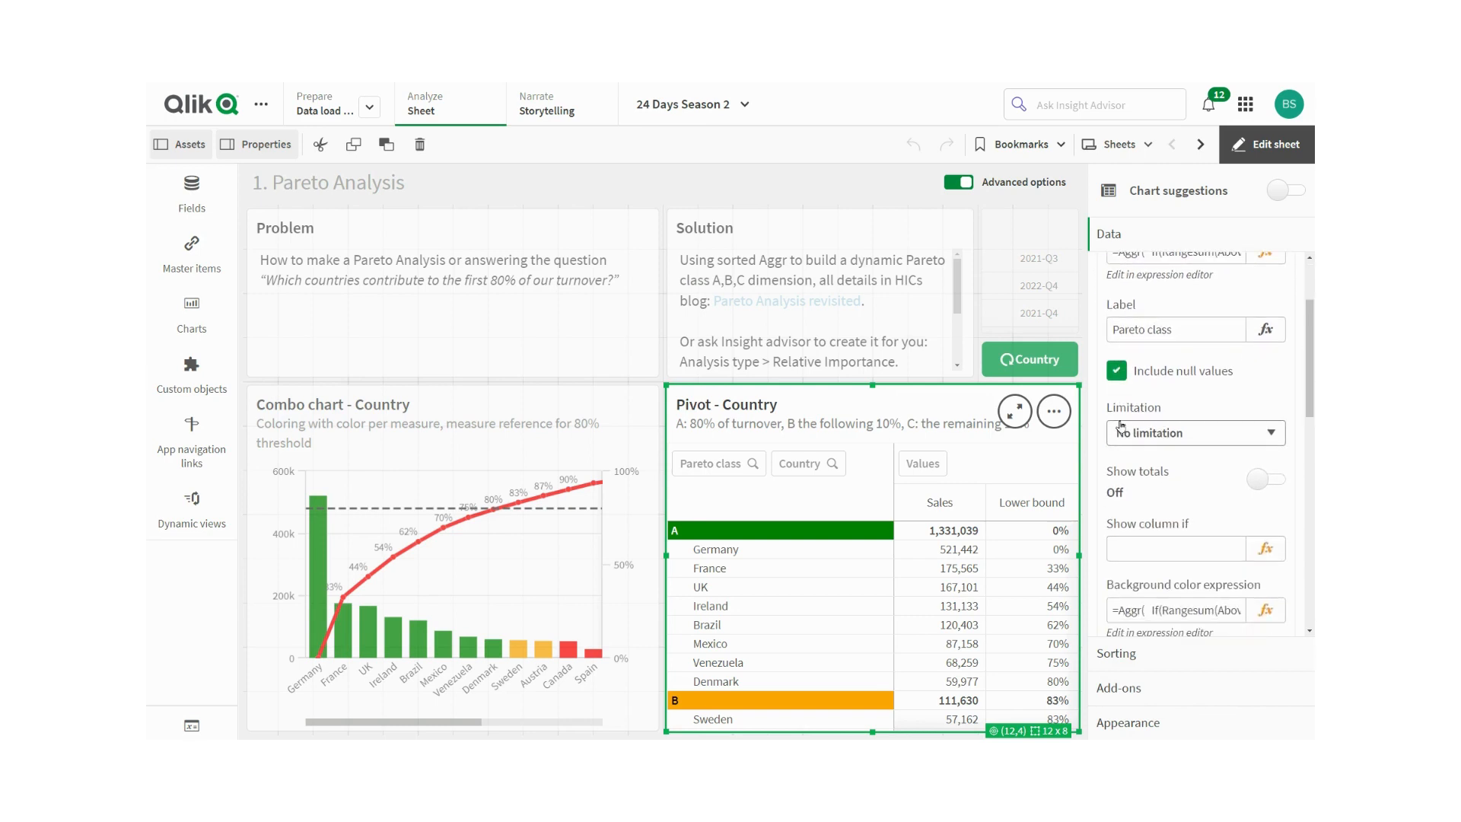
pyautogui.scroll(-1, 1120, 425)
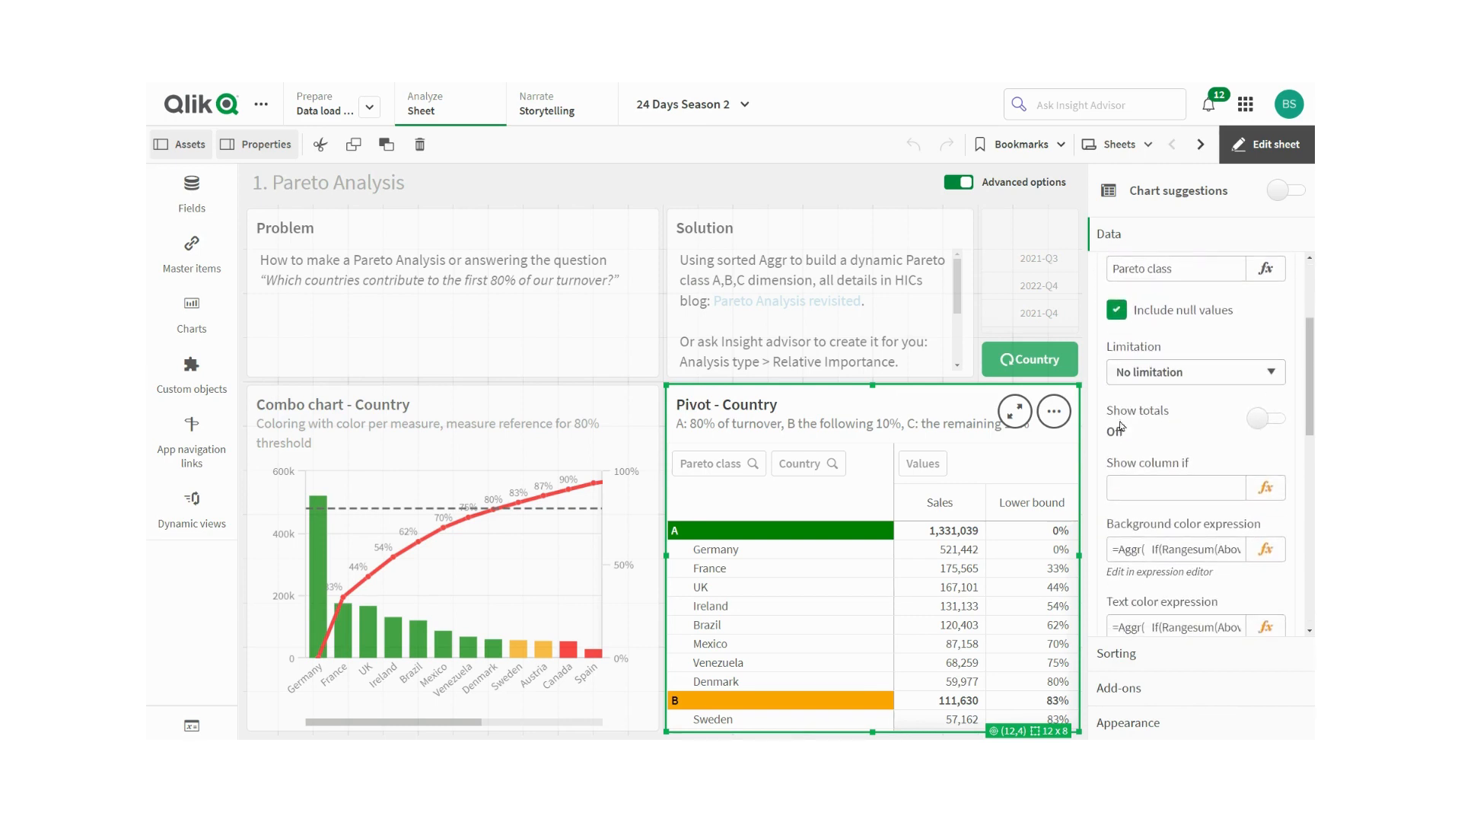
pyautogui.scroll(3, 1119, 425)
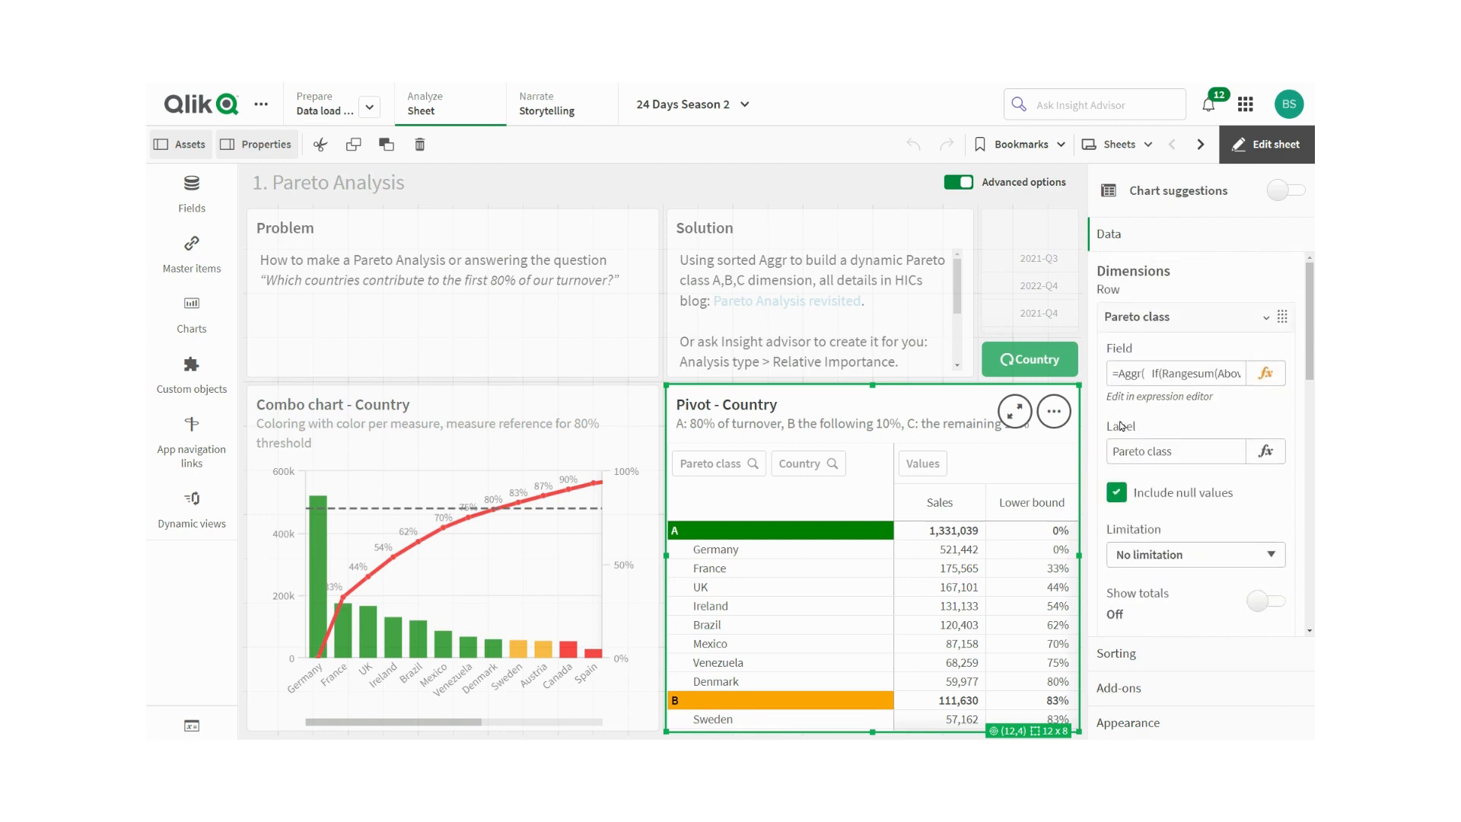
pyautogui.click(1266, 319)
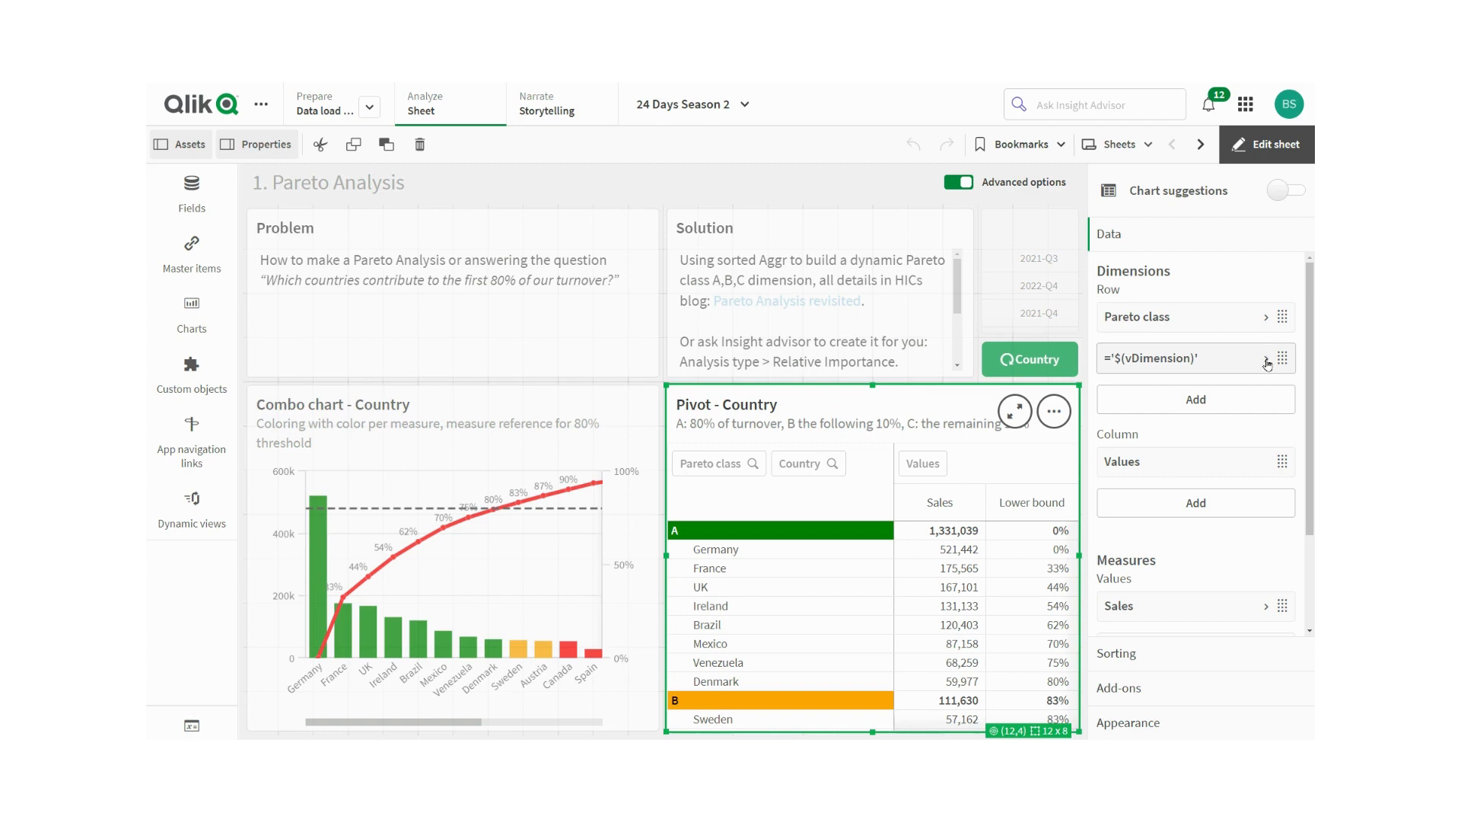
pyautogui.click(1266, 361)
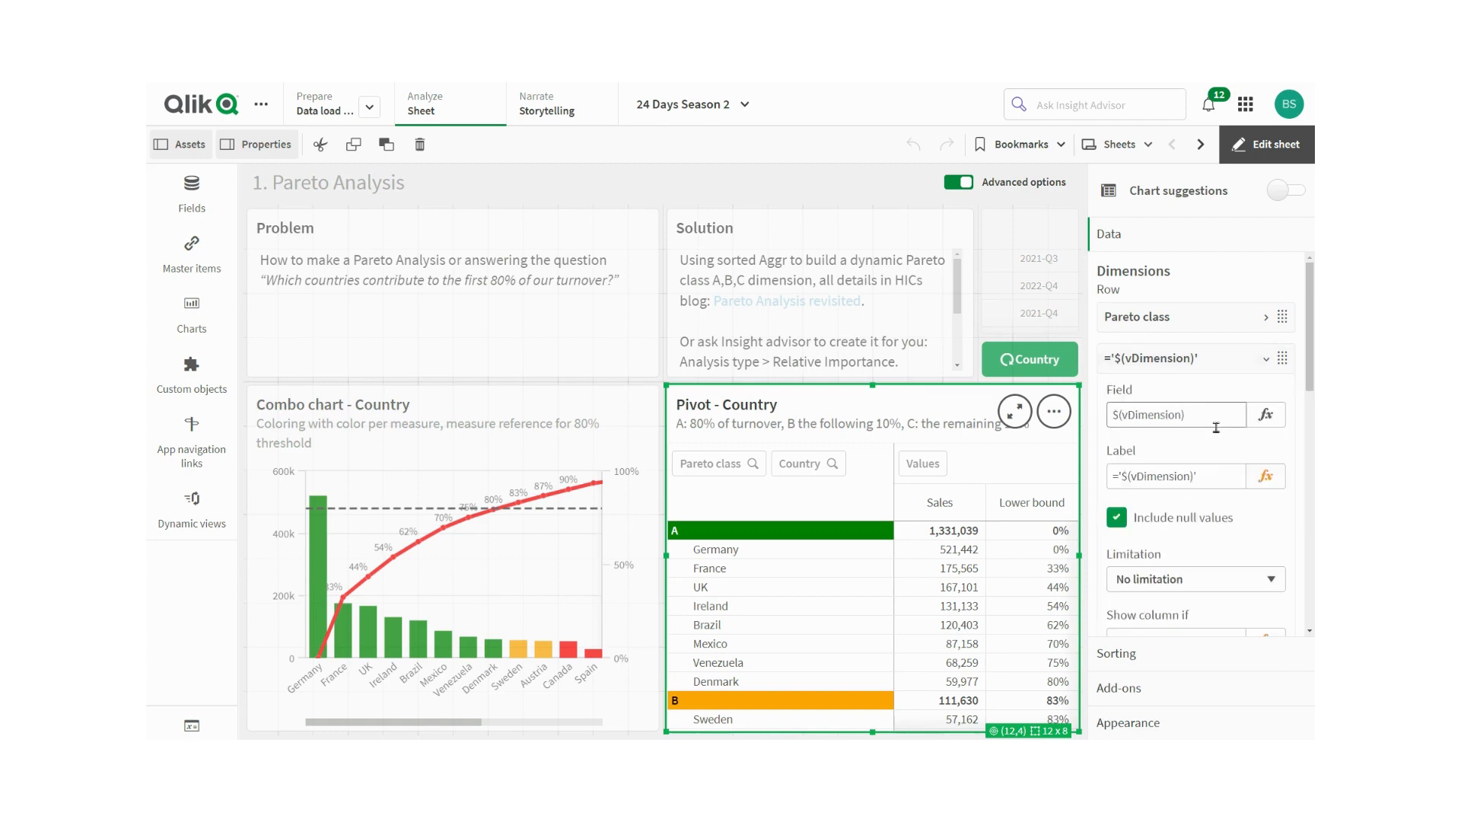
# - Scroll to the pivot table's measures and expand and collapse the Sales measure
pyautogui.scroll(-1, 1168, 470)
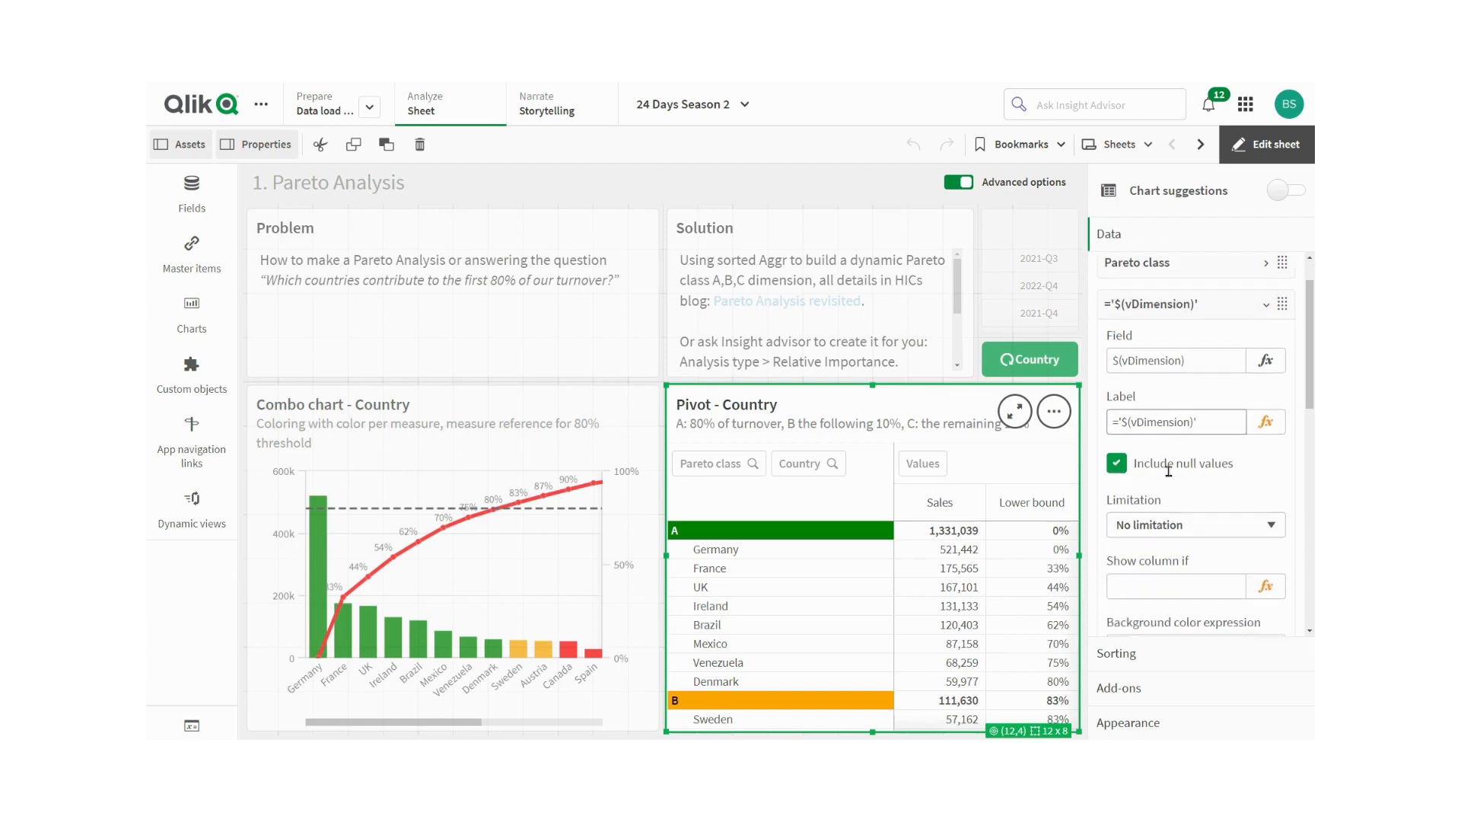
pyautogui.scroll(-1, 1168, 470)
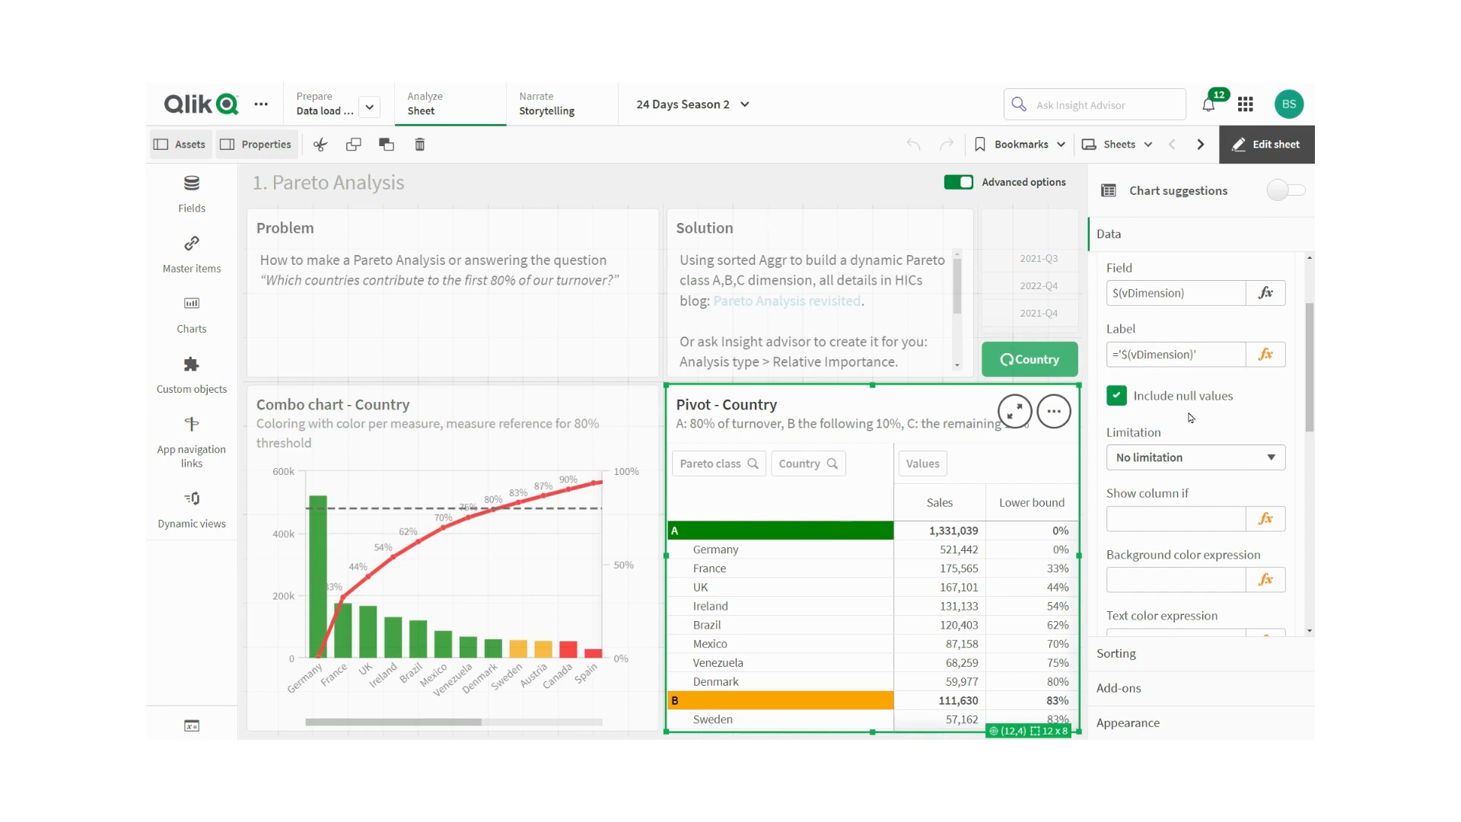
pyautogui.scroll(-4, 1192, 418)
pyautogui.scroll(-4, 1202, 409)
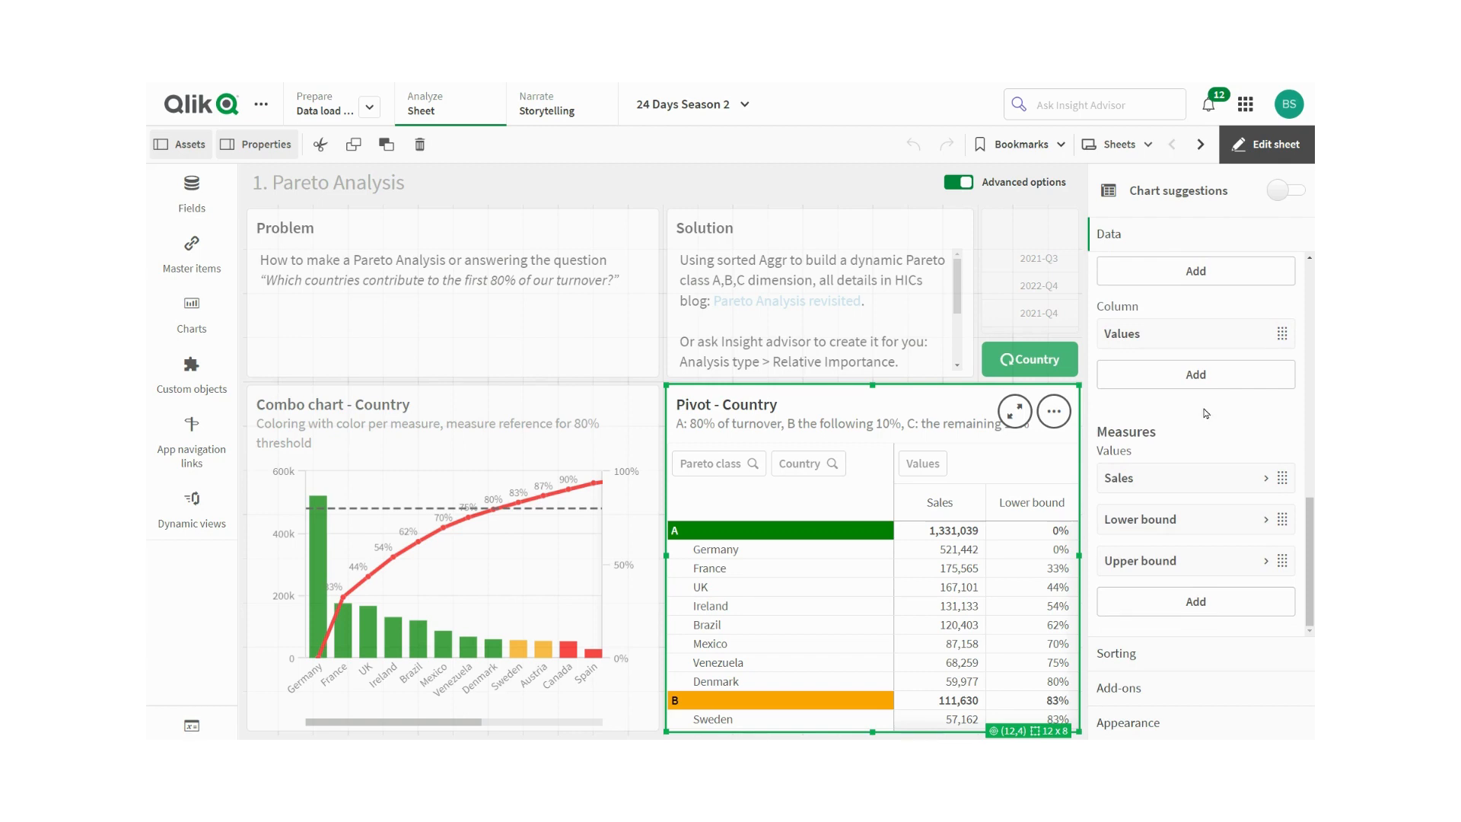
pyautogui.click(1264, 479)
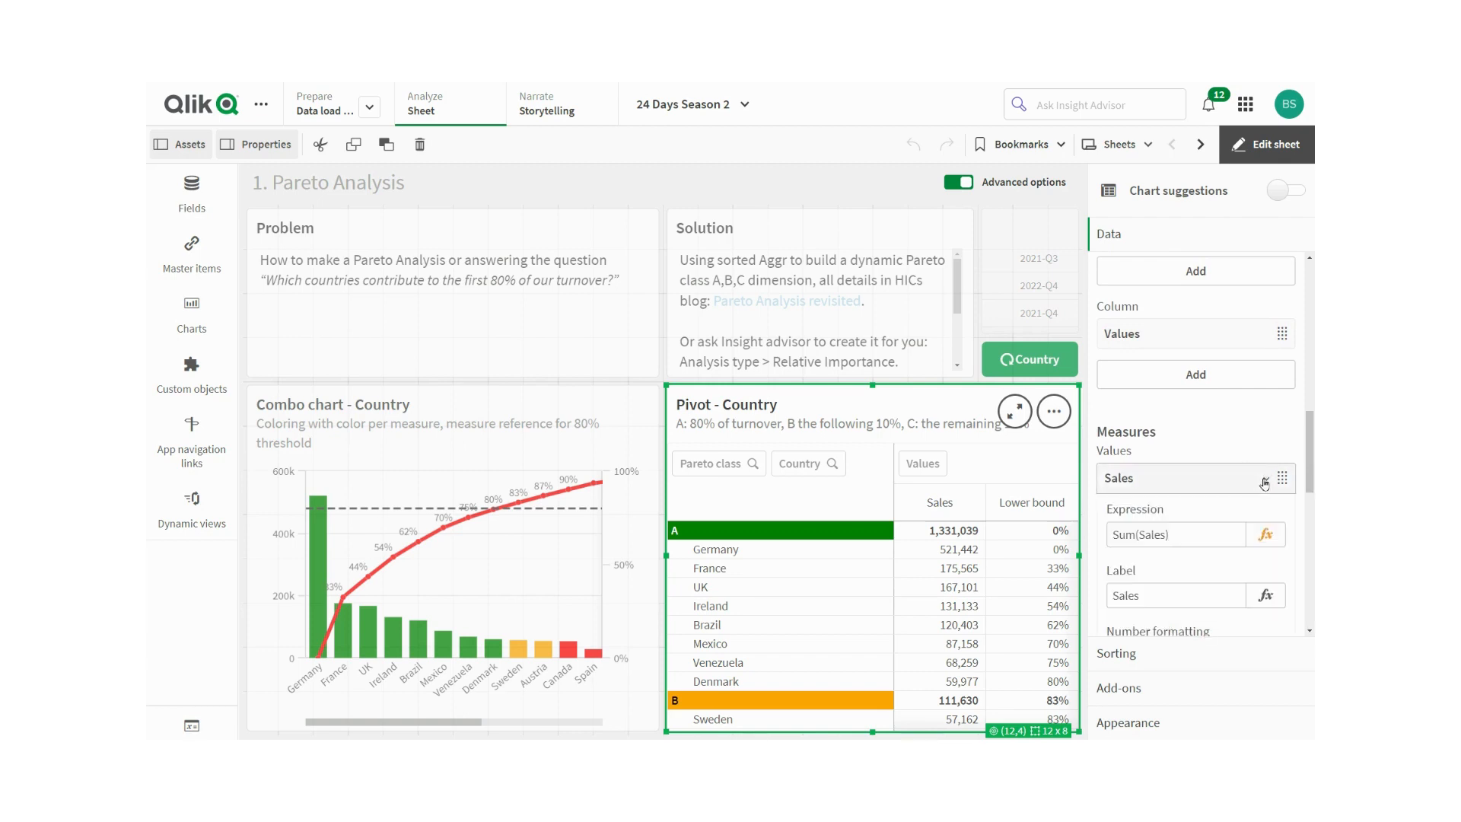
pyautogui.click(1264, 481)
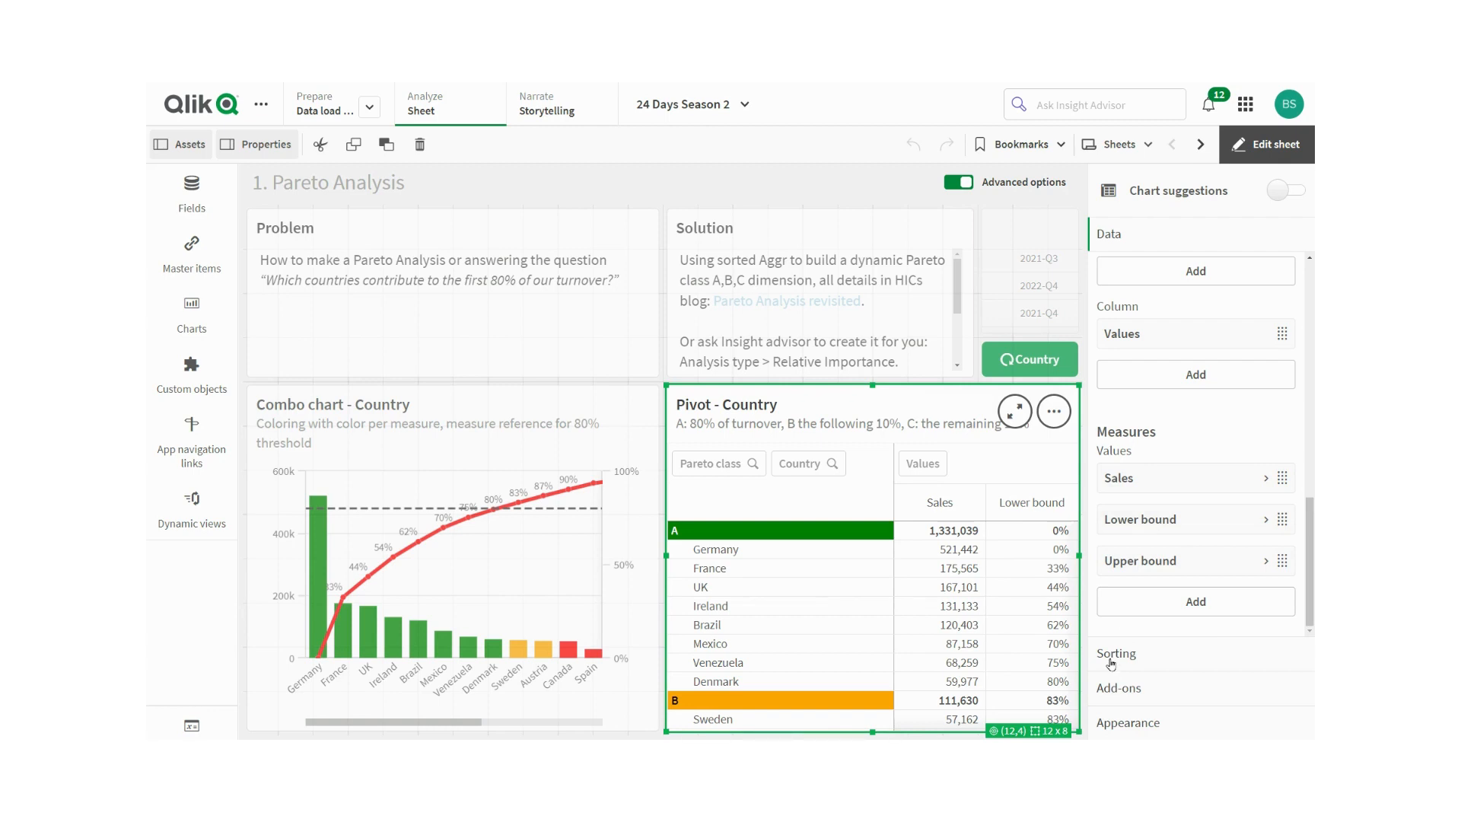
# - Open the pivot table's Appearance styling, view its General and Chart tabs, and go back
pyautogui.click(1121, 724)
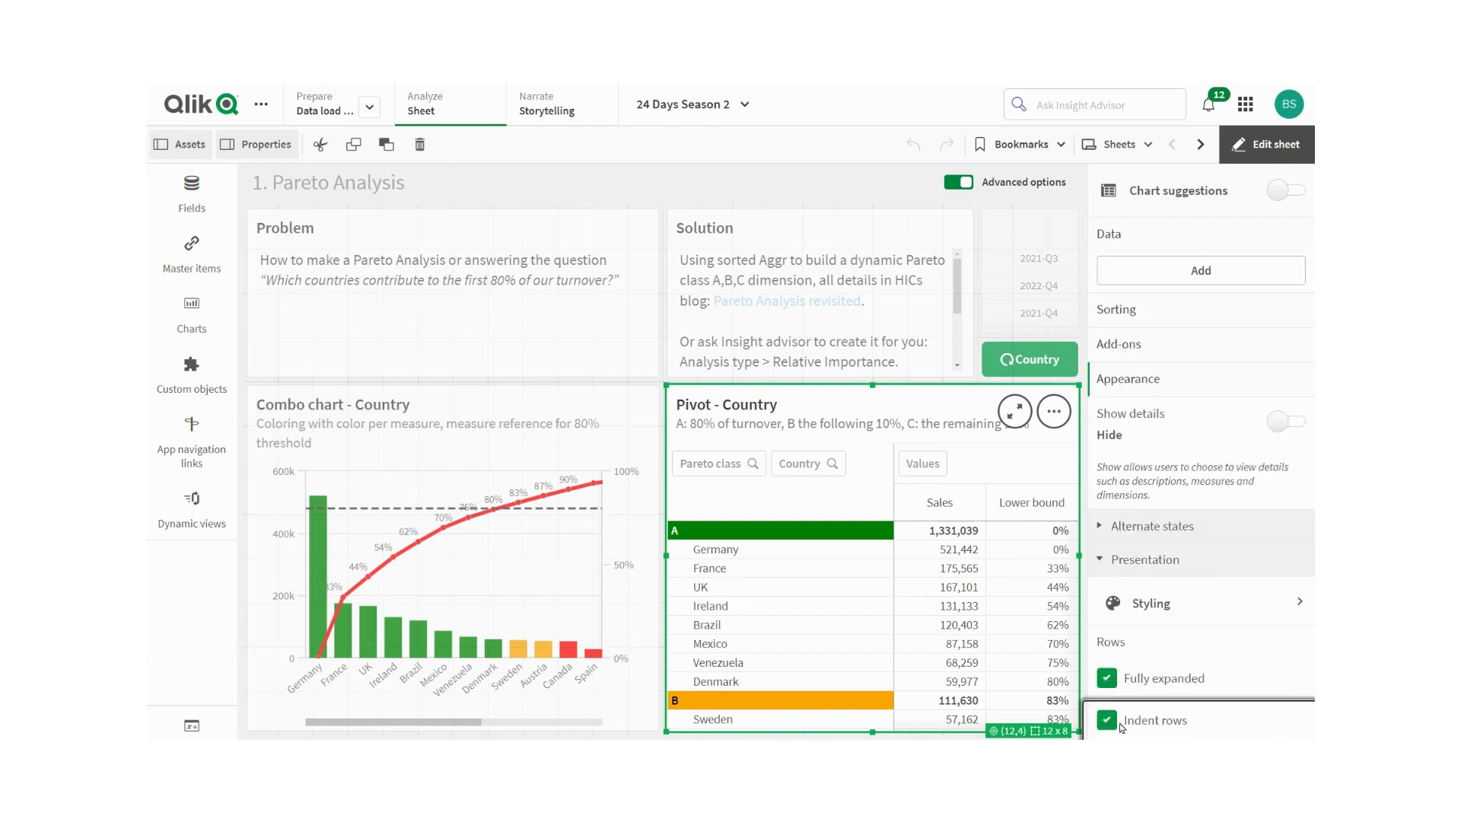
pyautogui.scroll(-1, 1141, 631)
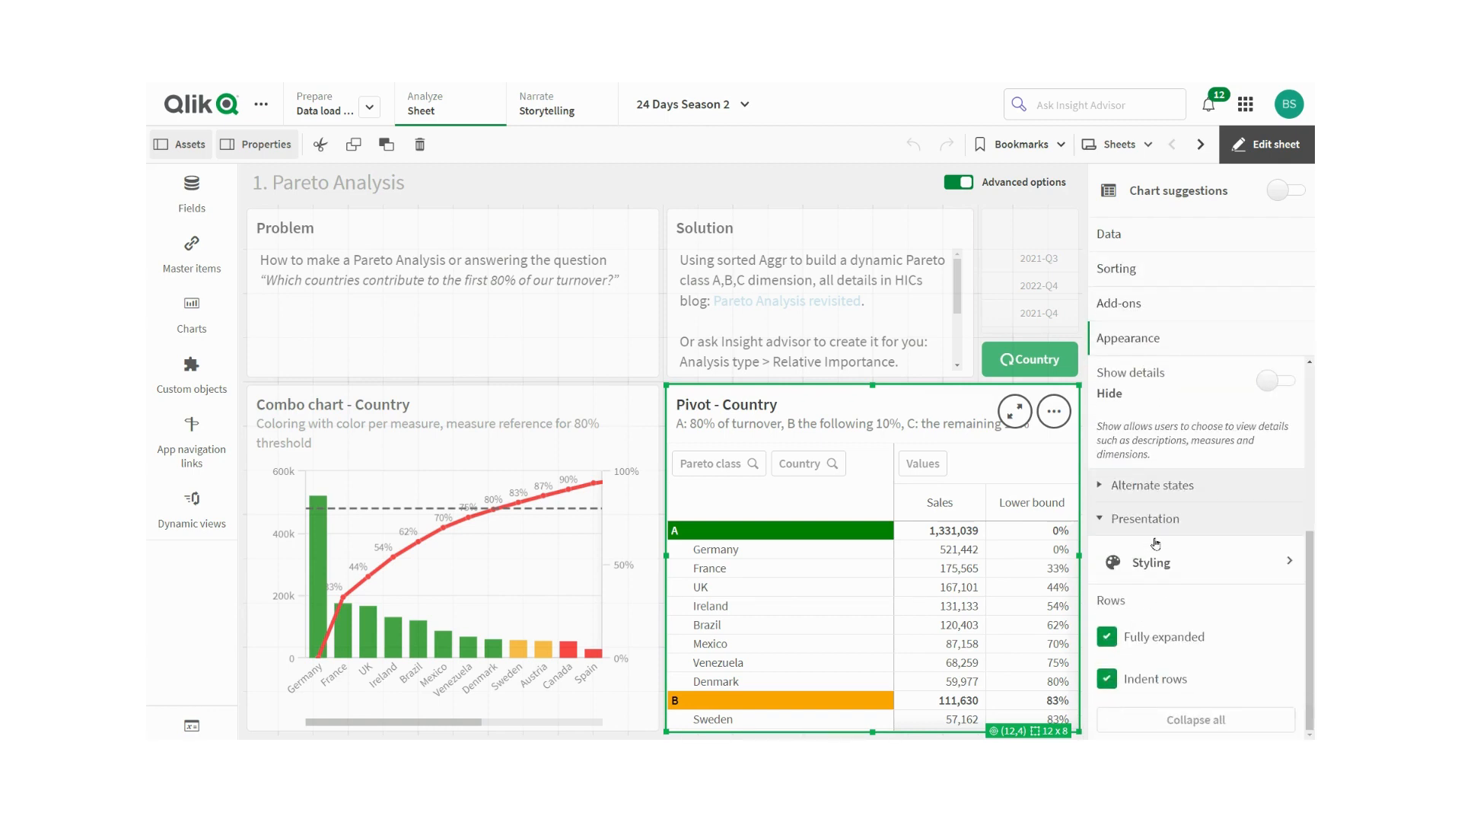
pyautogui.click(1201, 562)
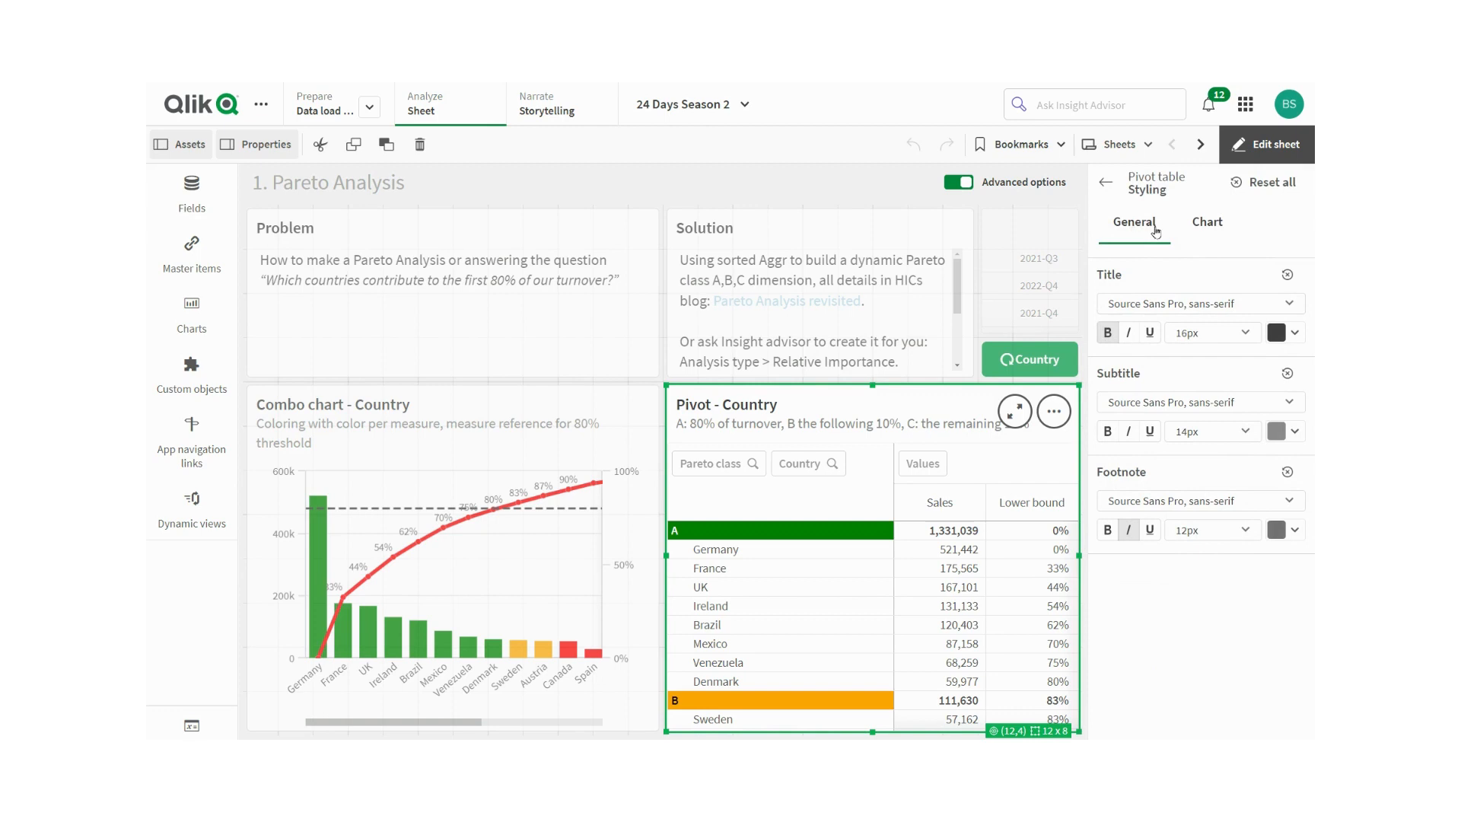
pyautogui.click(1220, 230)
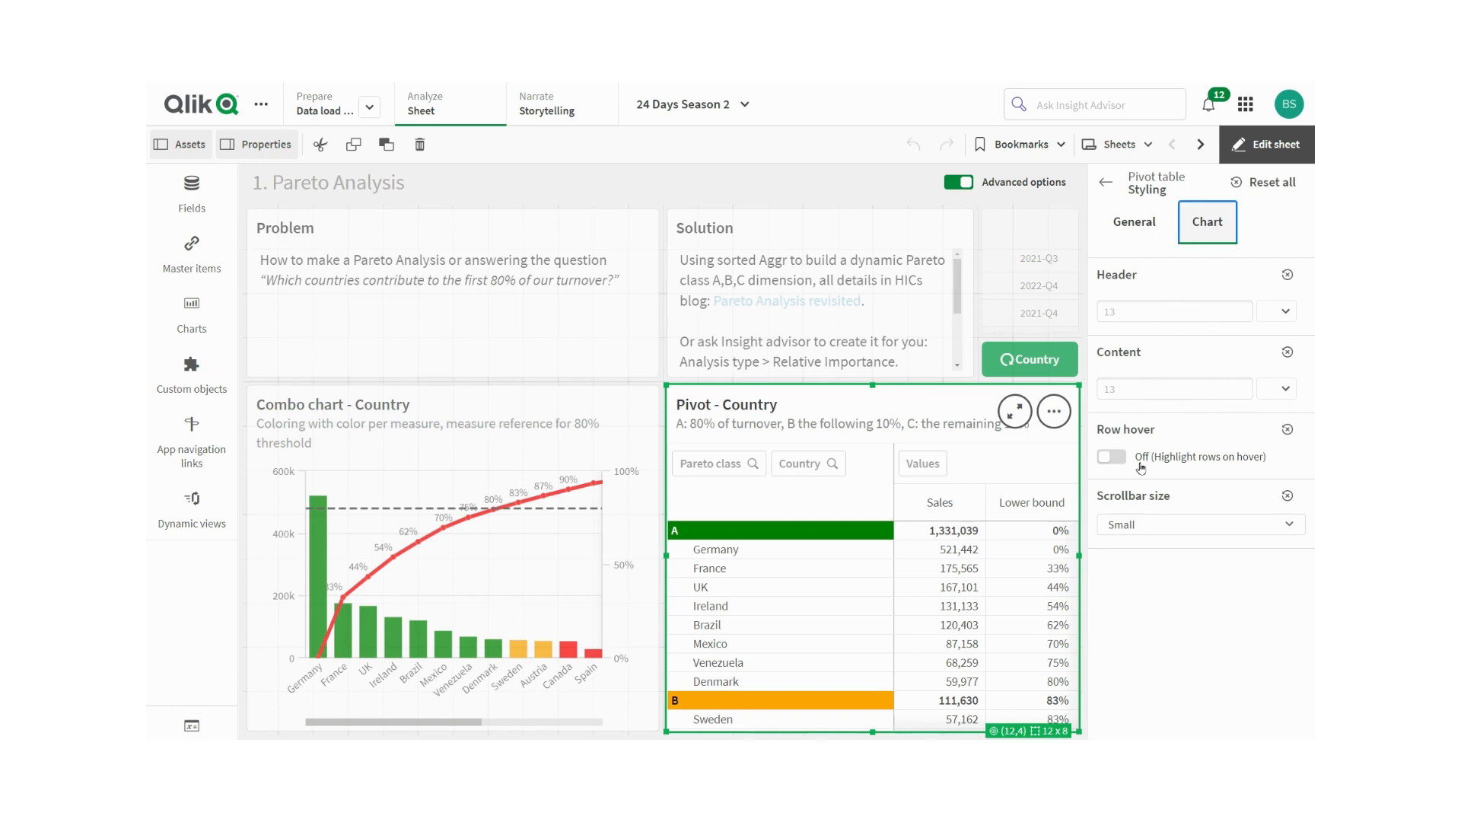
pyautogui.click(1107, 184)
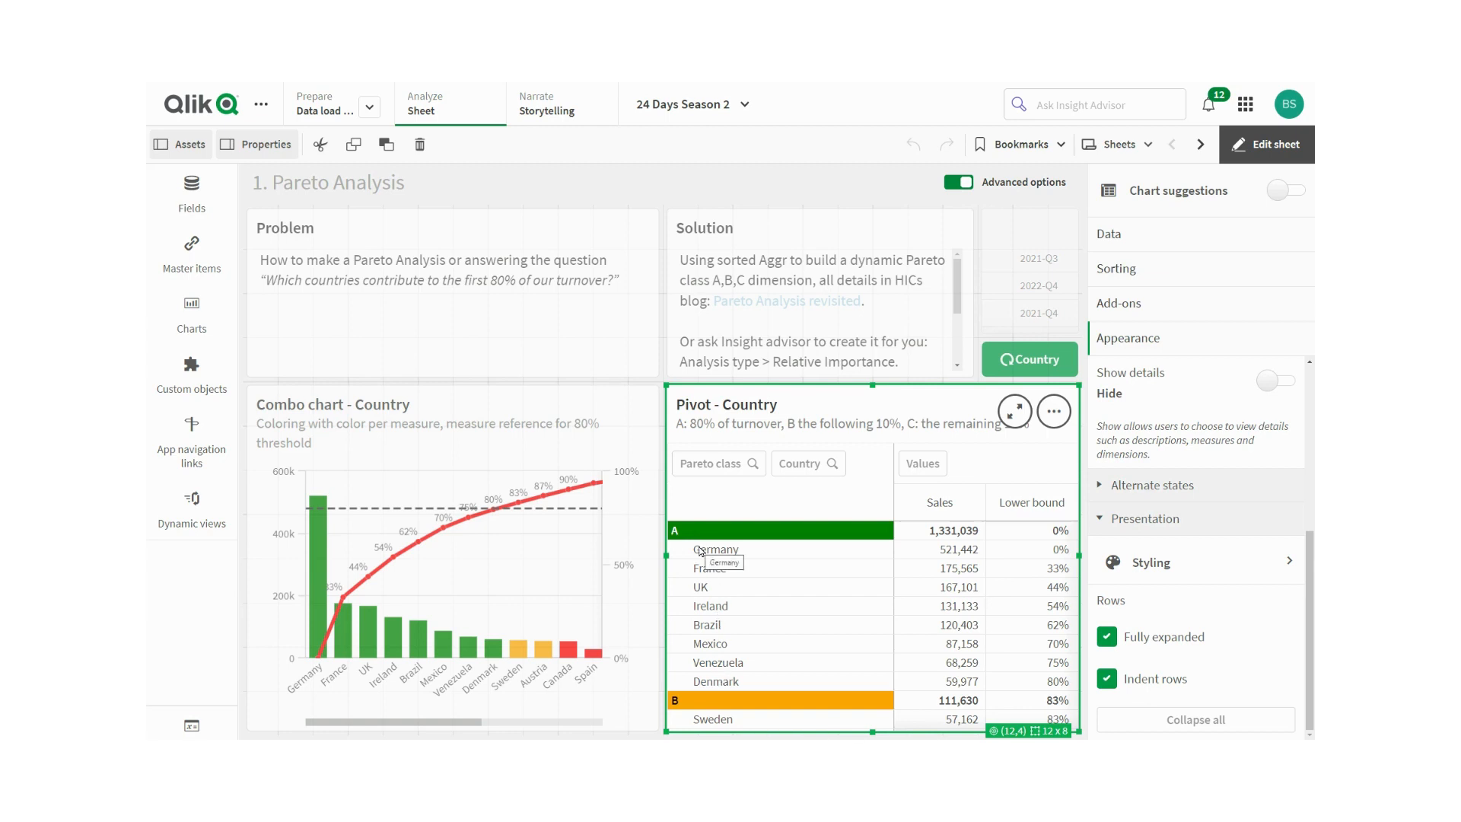
# - Return to the pivot table's data properties and expand the Pareto class row dimension
pyautogui.click(1193, 515)
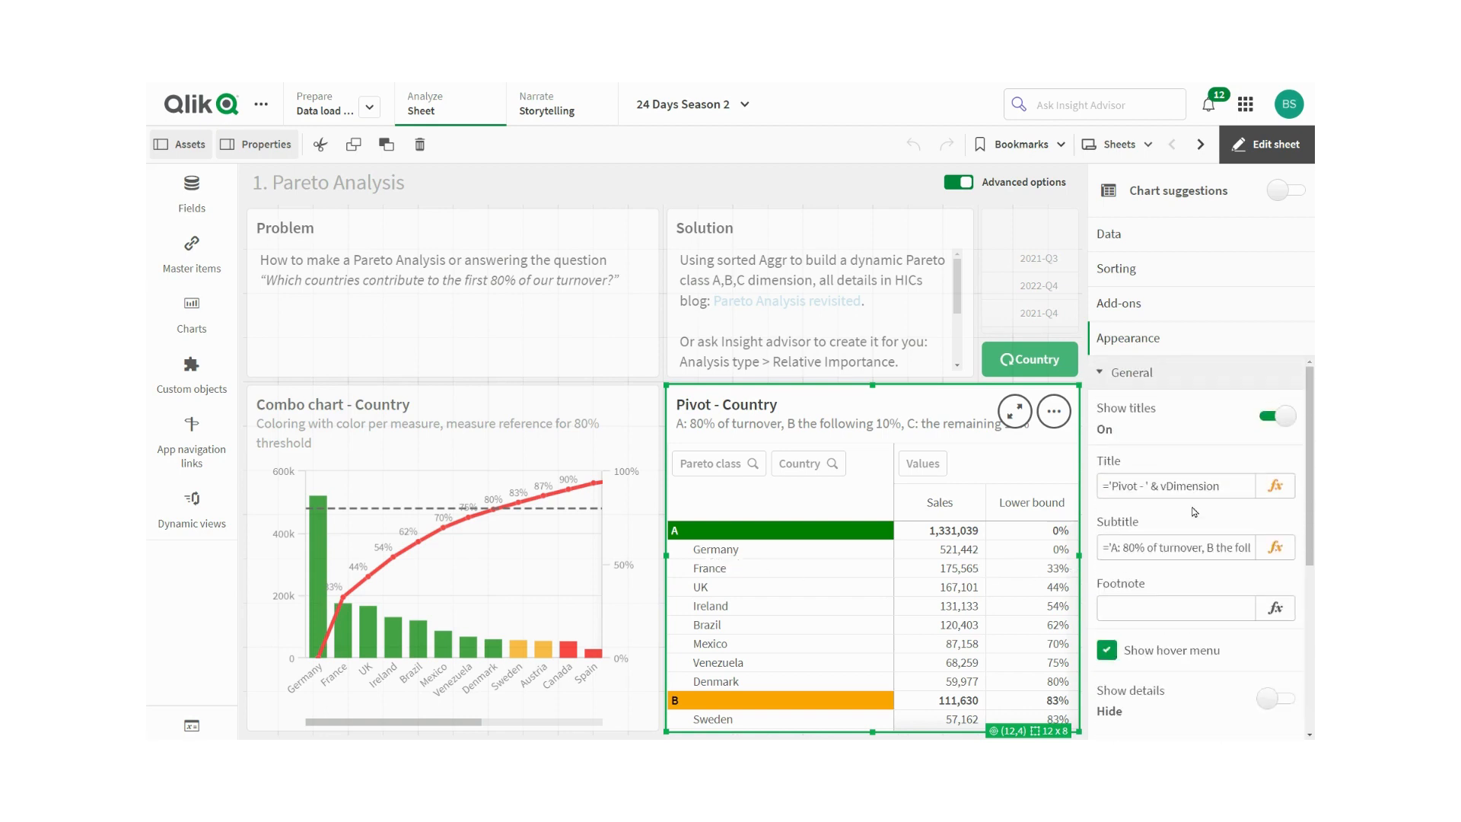
pyautogui.click(1105, 242)
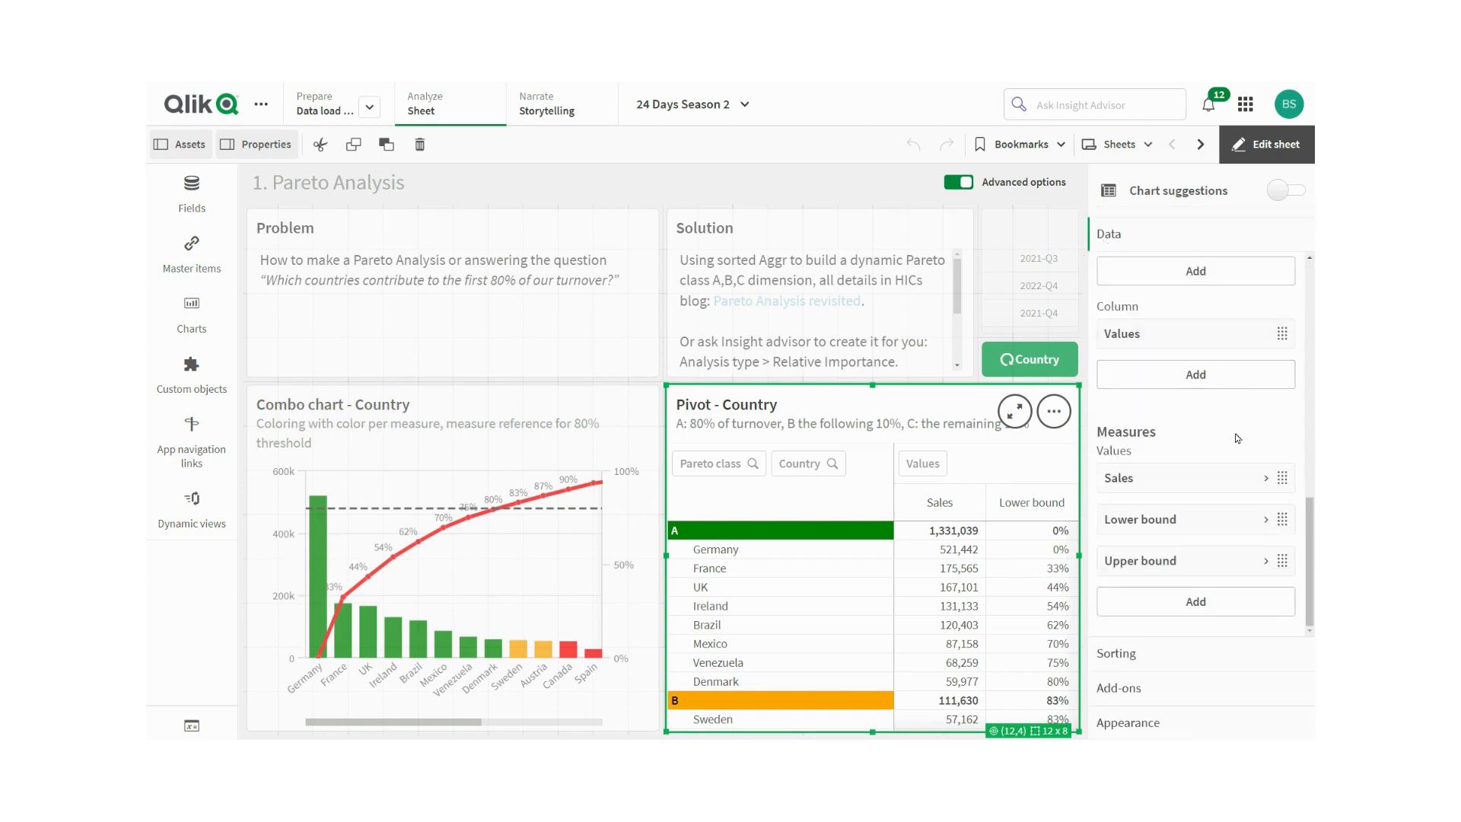
pyautogui.scroll(2, 1154, 375)
pyautogui.scroll(5, 1154, 375)
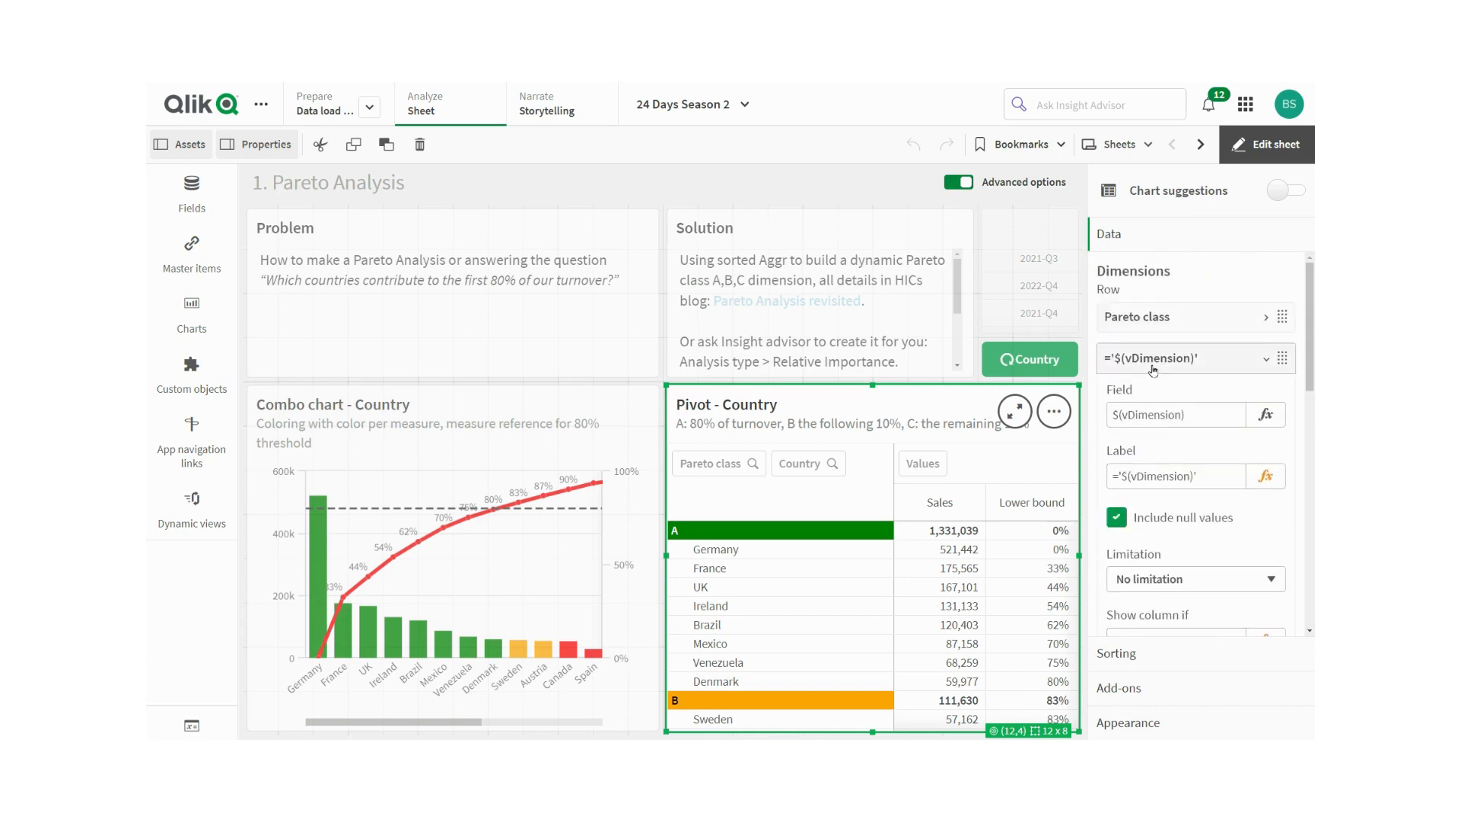
pyautogui.click(1225, 317)
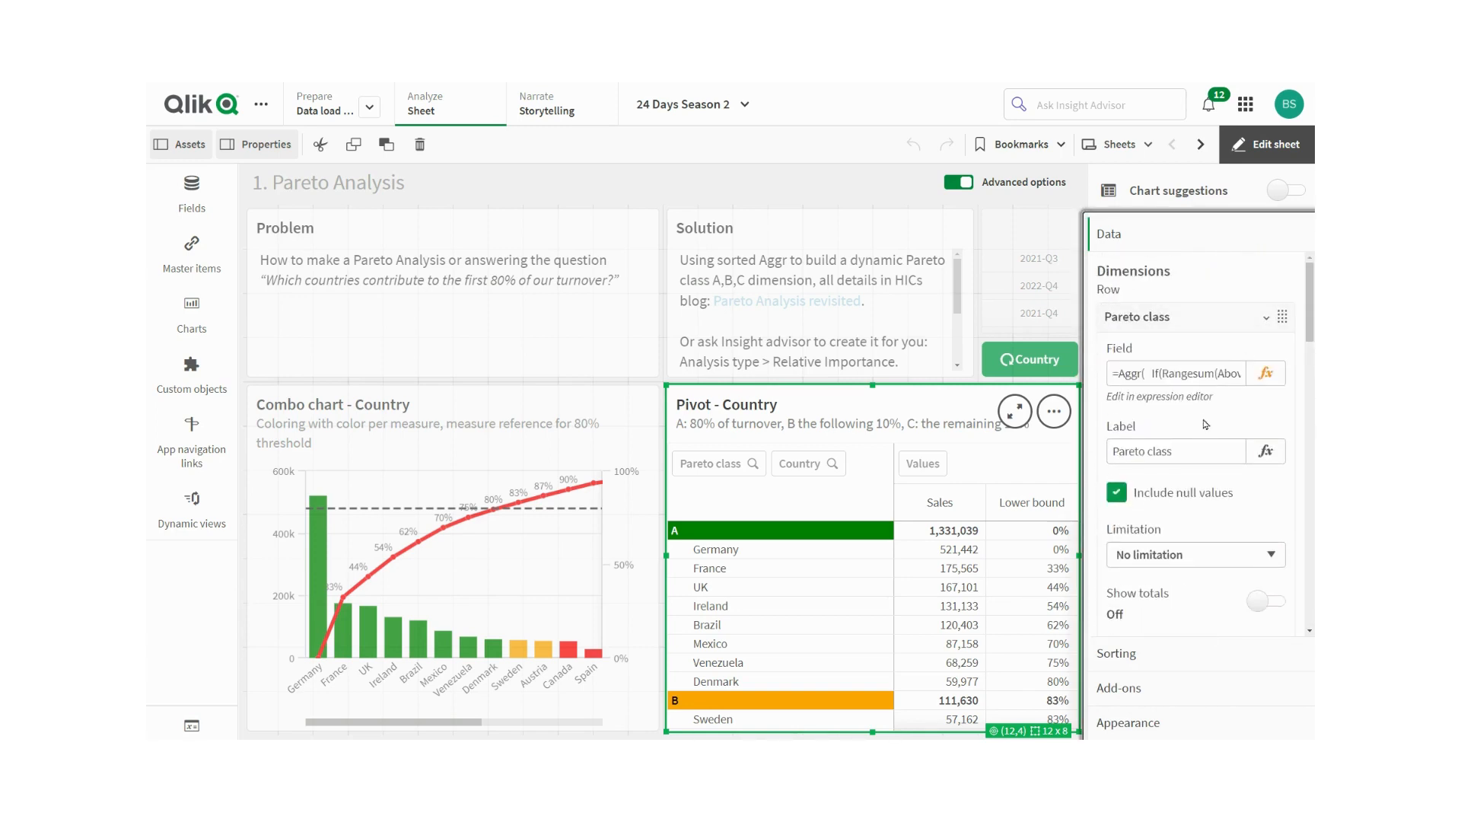
# - Open the Pareto class dimension's background color and text color expressions in the expression editor, cancelling each unchanged
pyautogui.scroll(-3, 1200, 402)
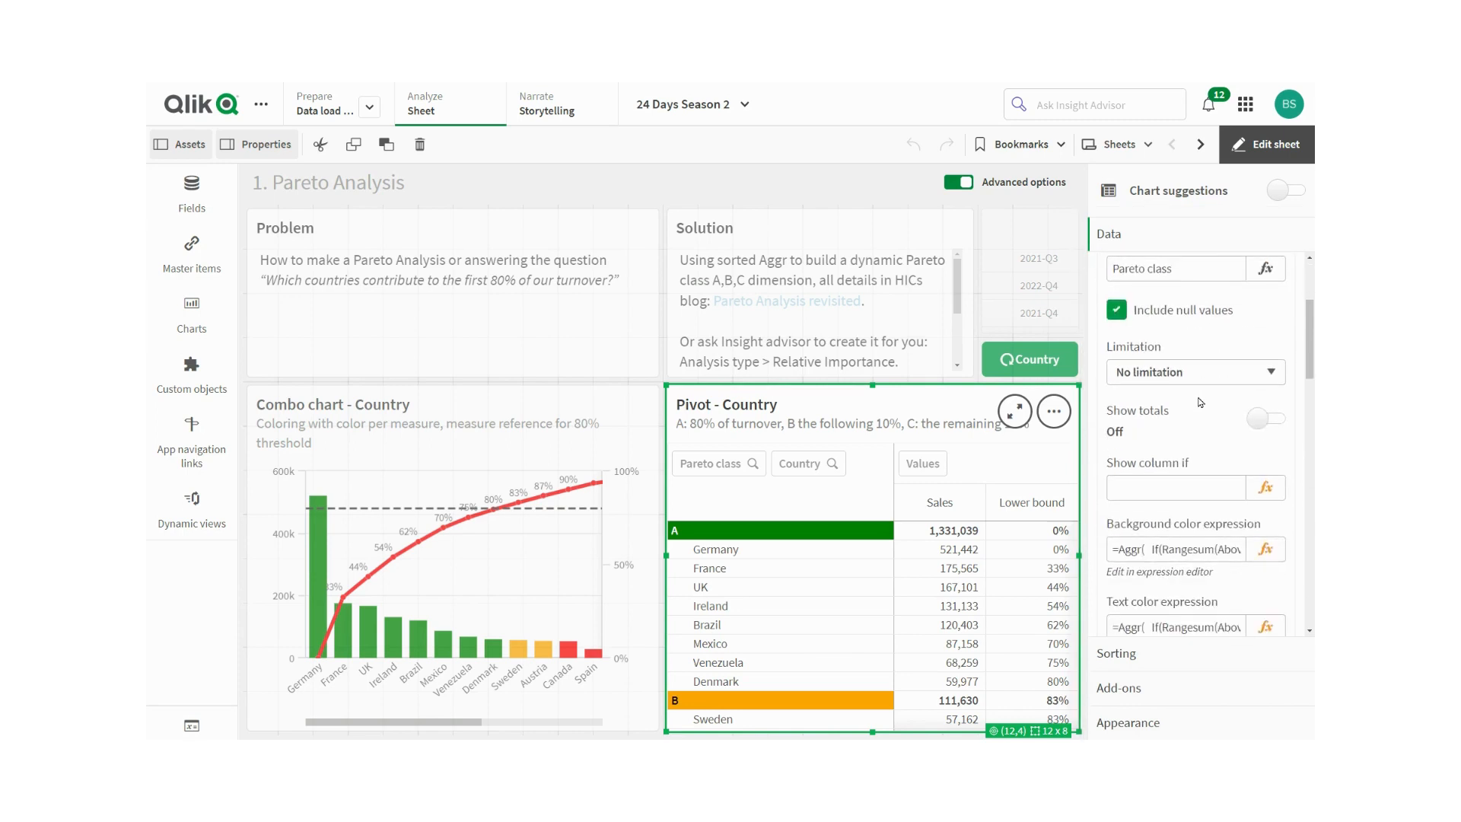
pyautogui.scroll(-2, 1201, 403)
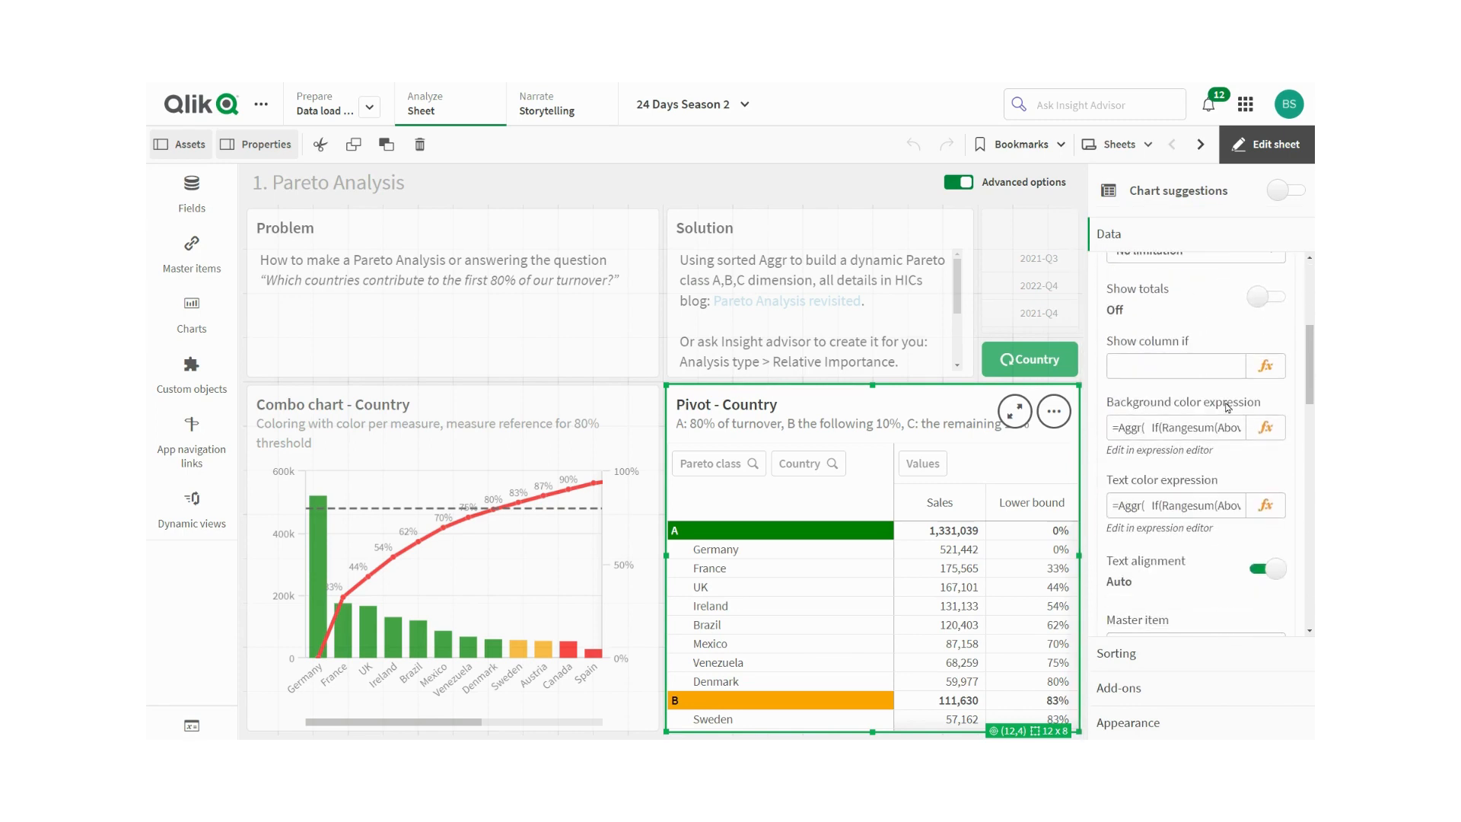
pyautogui.click(1261, 426)
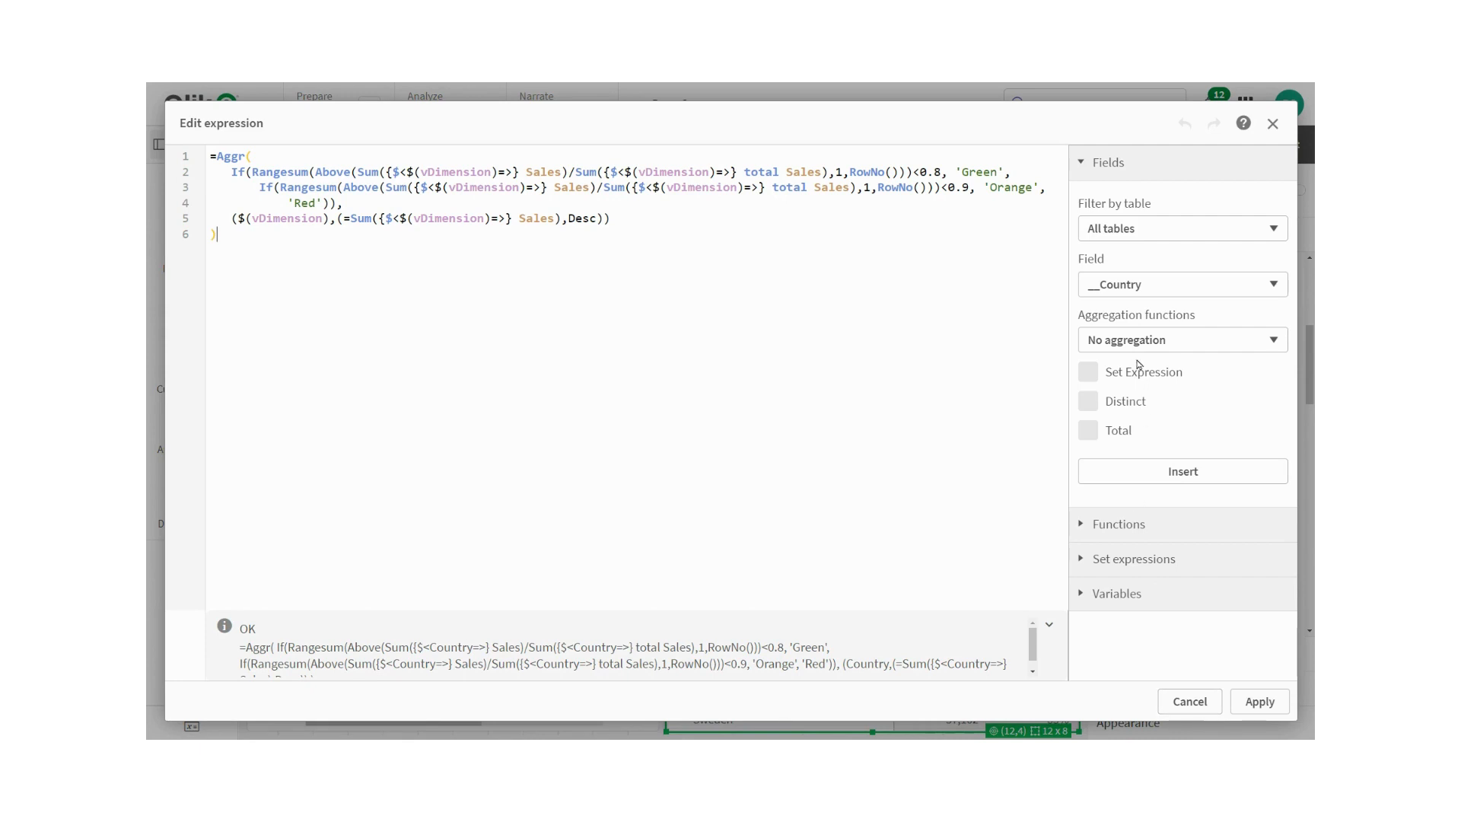
pyautogui.click(1186, 703)
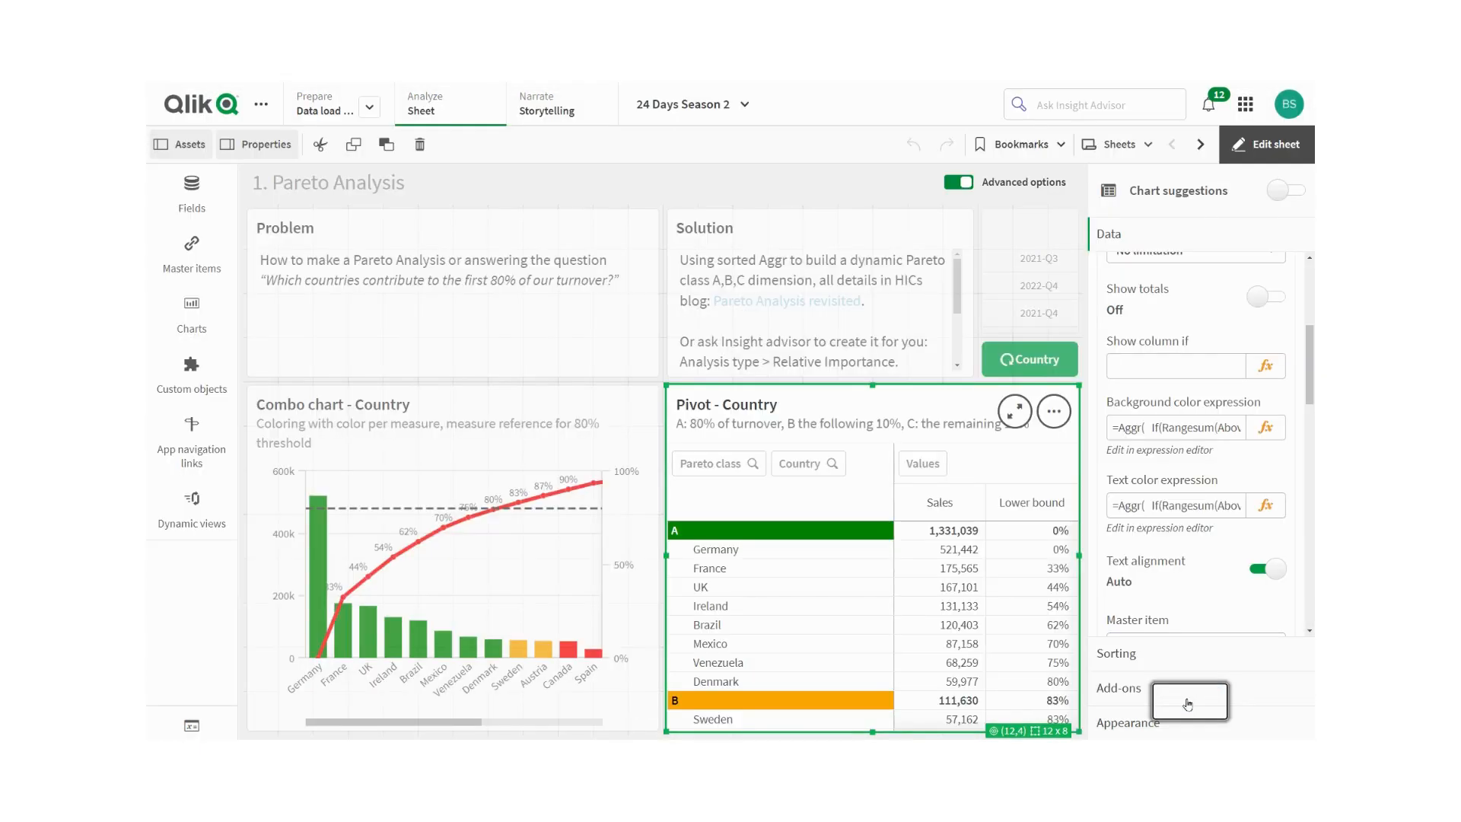
pyautogui.click(1264, 507)
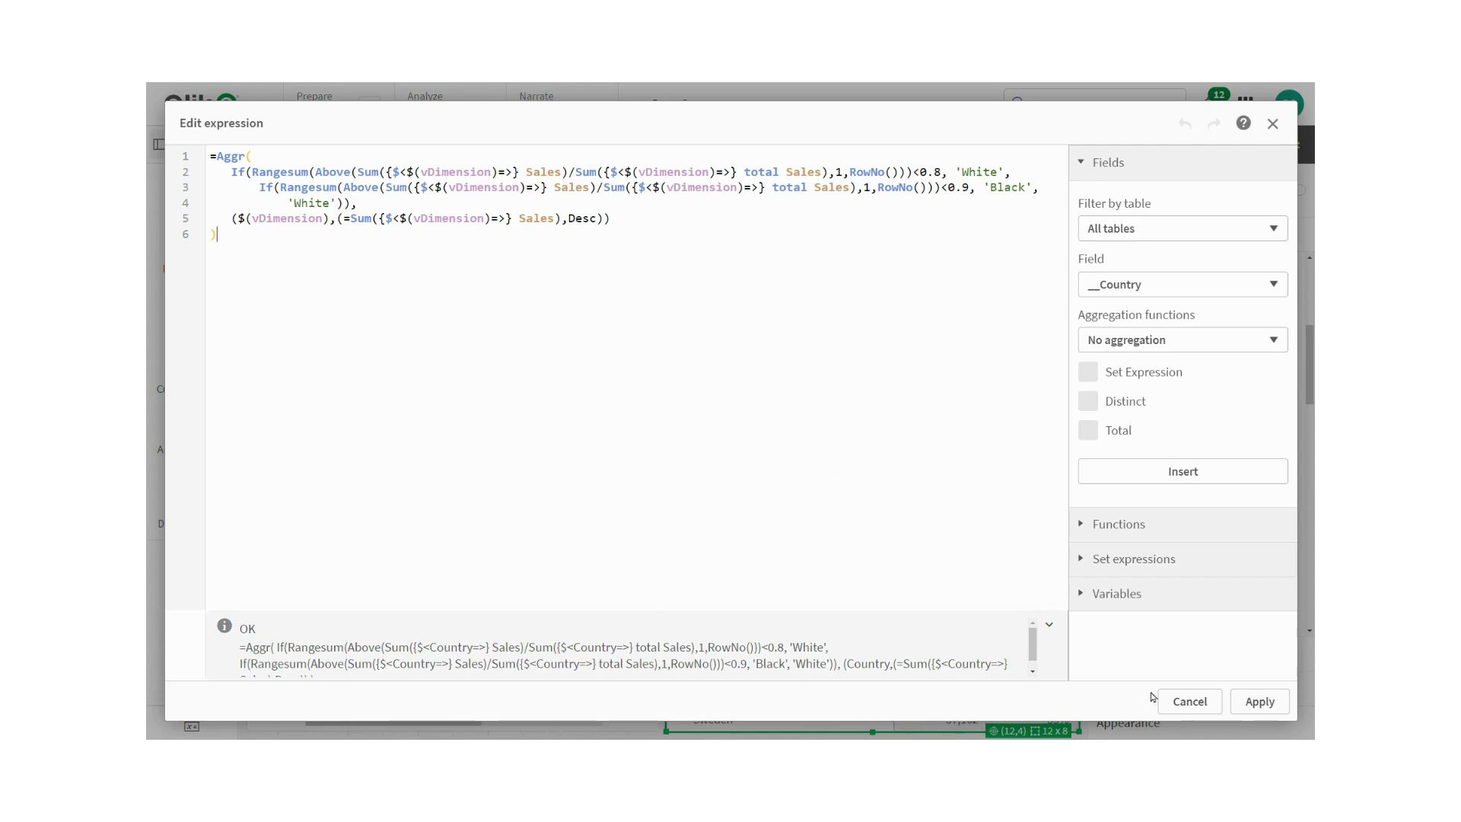
pyautogui.click(1189, 700)
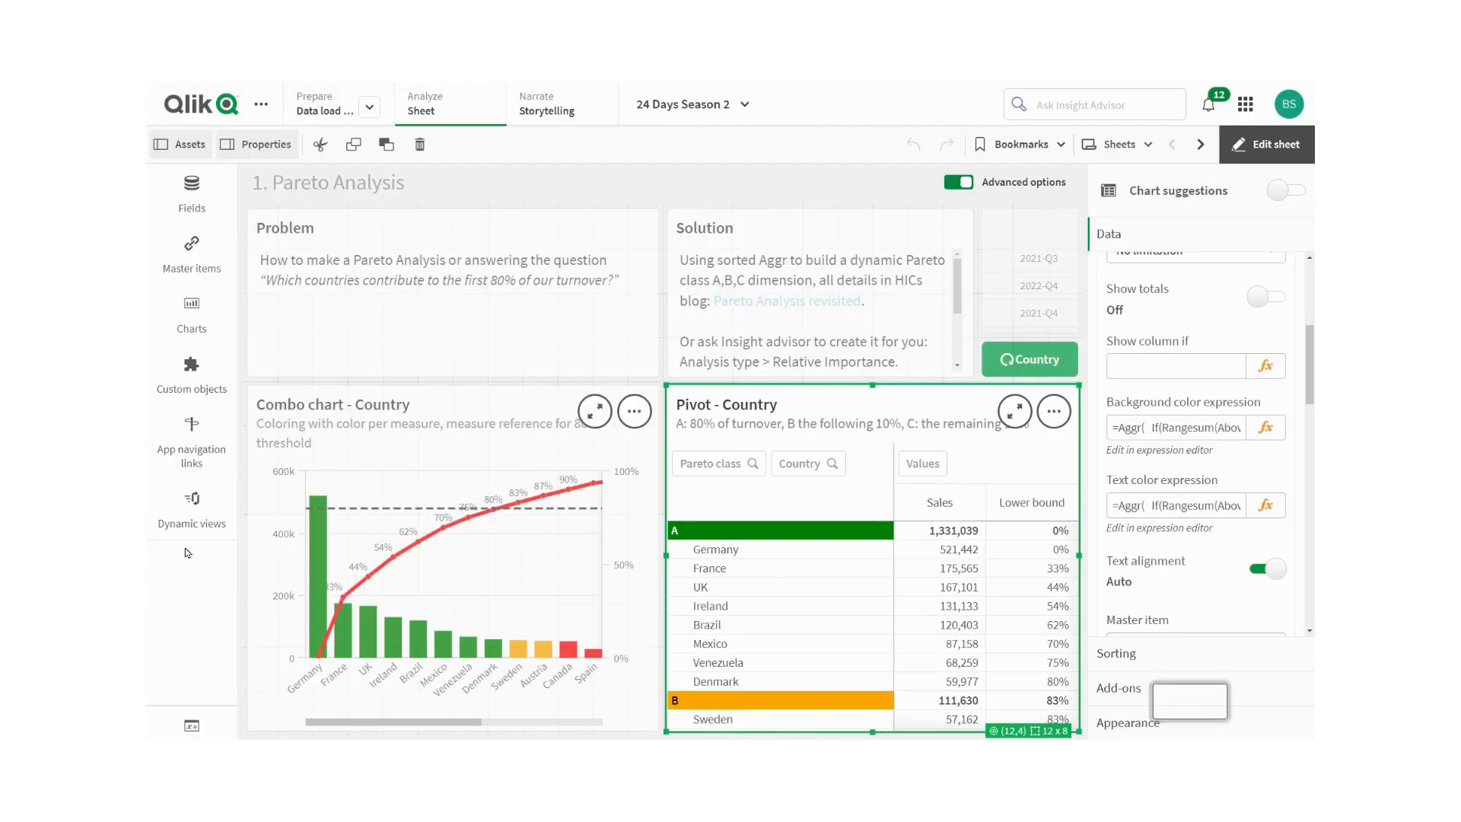